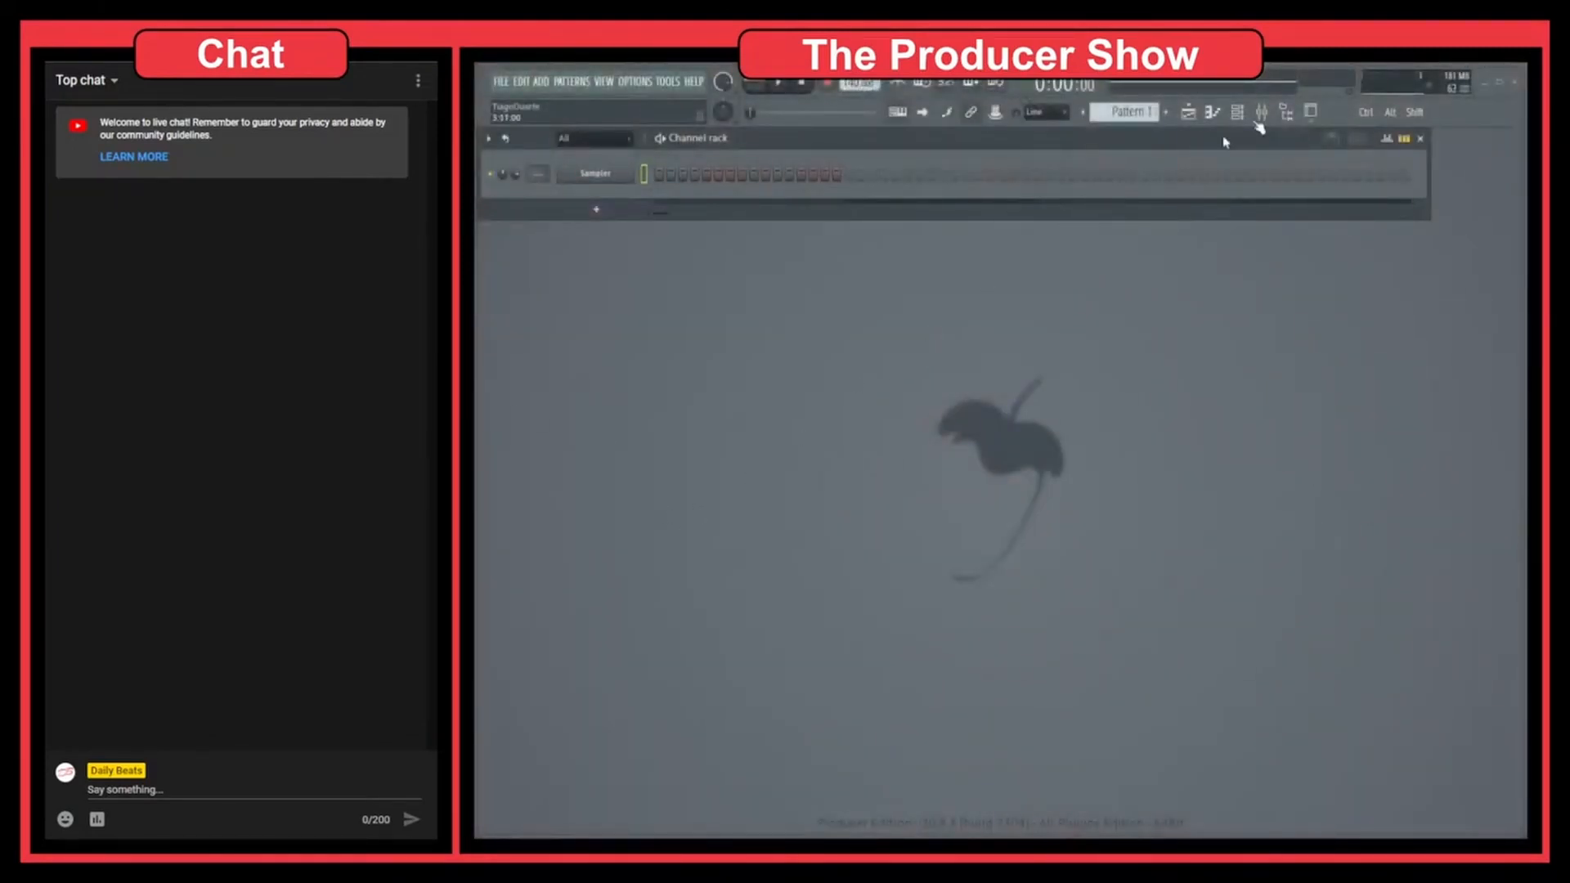
Open the Playlist and pan back and forth along the empty arrangement's timeline
{"action": "left_click", "coordinate": [1188, 112]}
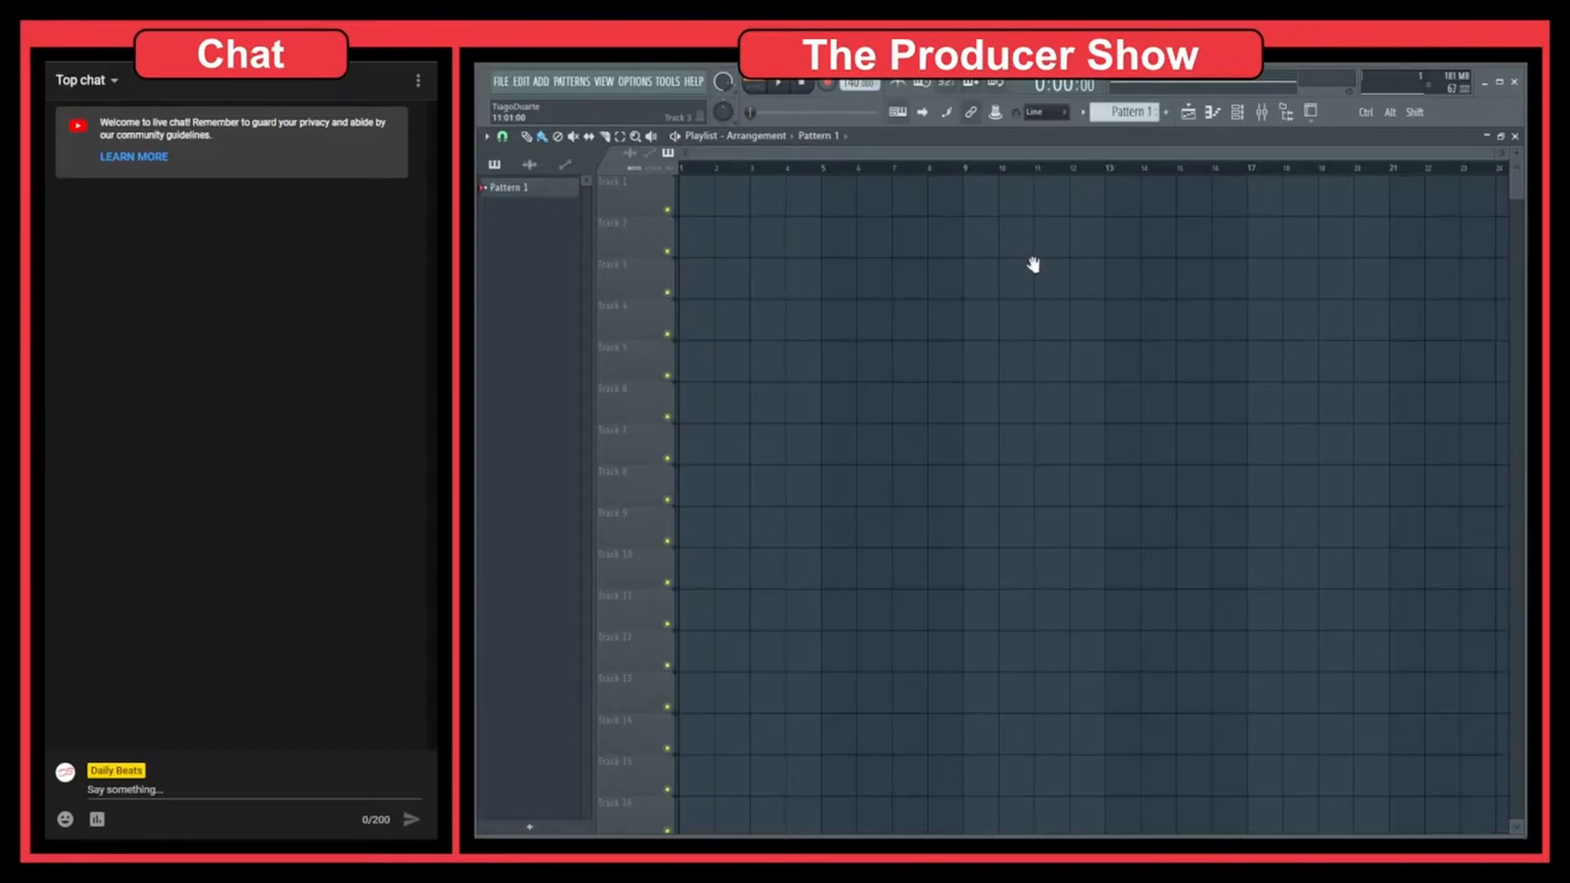
{"action": "mouse_move", "coordinate": [1034, 264]}
{"action": "left_mouse_down"}
{"action": "mouse_move", "coordinate": [844, 270]}
{"action": "mouse_move", "coordinate": [1107, 286]}
{"action": "mouse_move", "coordinate": [810, 301]}
{"action": "mouse_move", "coordinate": [1180, 291]}
{"action": "mouse_move", "coordinate": [1276, 309]}
{"action": "mouse_move", "coordinate": [990, 315]}
{"action": "mouse_move", "coordinate": [1416, 310]}
{"action": "mouse_move", "coordinate": [1411, 332]}
{"action": "left_mouse_up"}
{"action": "left_click_drag", "start_coordinate": [1198, 262], "coordinate": [782, 292]}
{"action": "left_click_drag", "start_coordinate": [1108, 289], "coordinate": [1262, 292]}
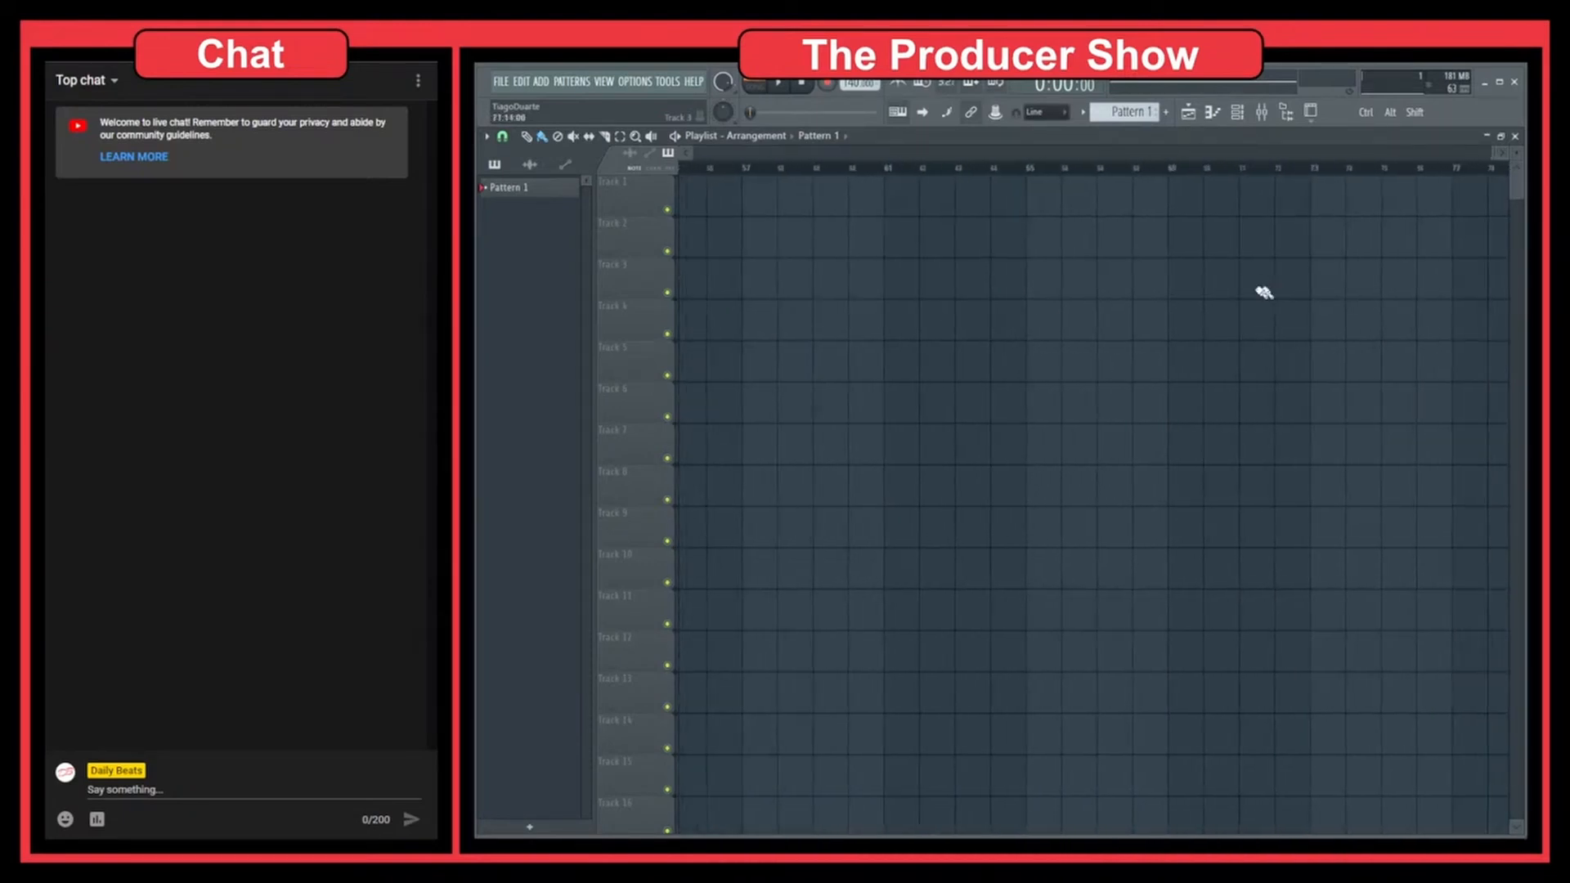
{"action": "left_click_drag", "start_coordinate": [912, 281], "coordinate": [1357, 308]}
{"action": "mouse_move", "coordinate": [912, 273]}
{"action": "left_mouse_down"}
{"action": "mouse_move", "coordinate": [1296, 309]}
{"action": "mouse_move", "coordinate": [1341, 297]}
{"action": "mouse_move", "coordinate": [970, 293]}
{"action": "left_mouse_up"}
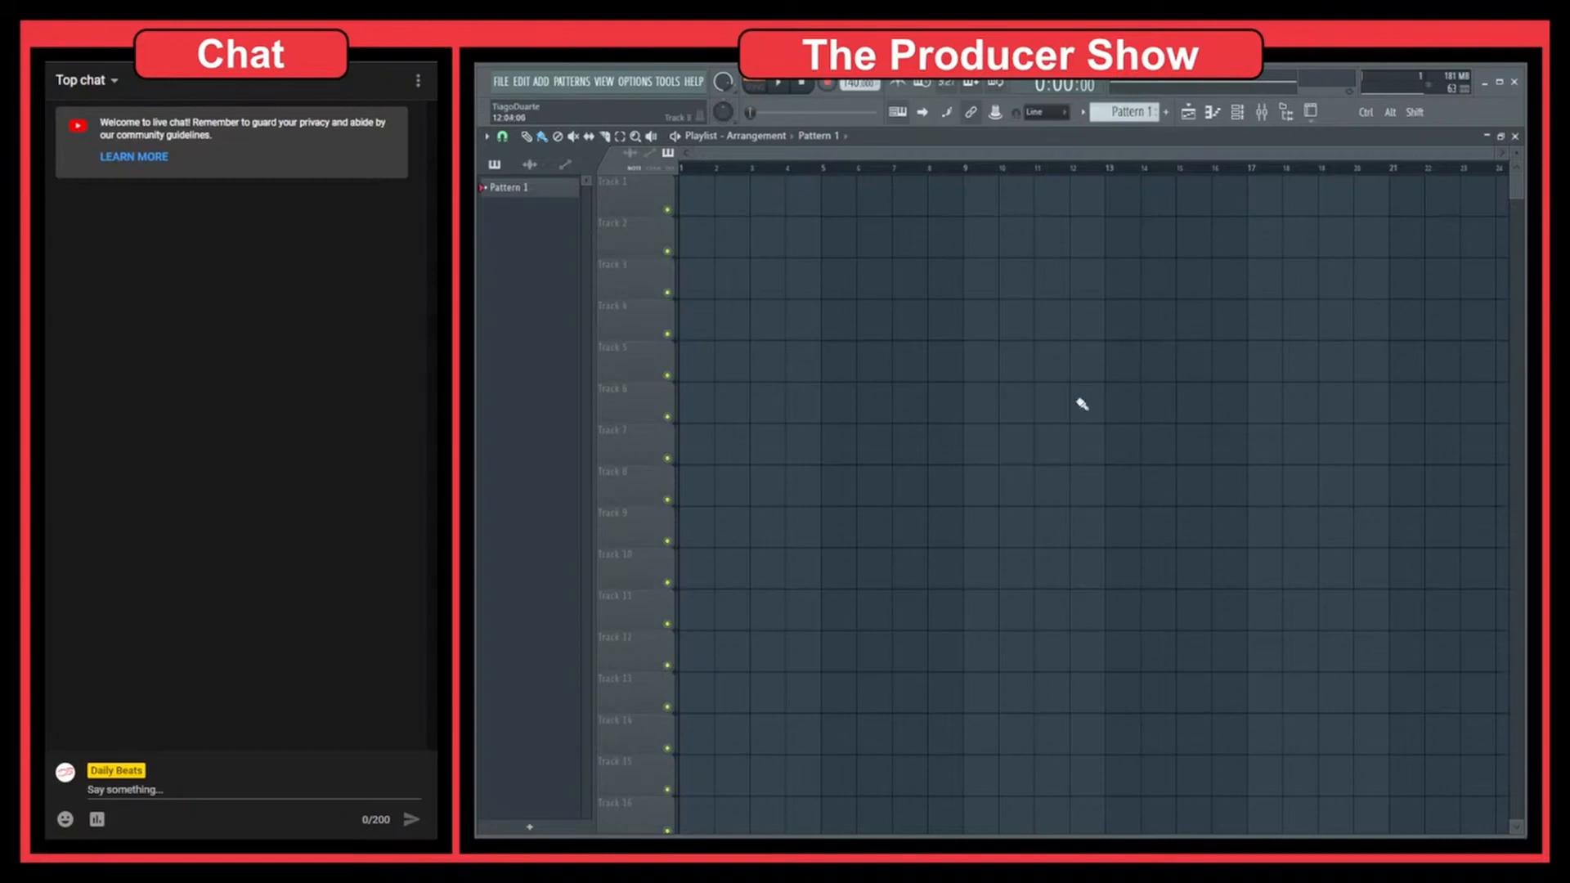
{"action": "mouse_move", "coordinate": [1239, 312]}
{"action": "left_mouse_down"}
{"action": "mouse_move", "coordinate": [1027, 382]}
{"action": "mouse_move", "coordinate": [1300, 347]}
{"action": "mouse_move", "coordinate": [1034, 342]}
{"action": "mouse_move", "coordinate": [1385, 414]}
{"action": "mouse_move", "coordinate": [1214, 379]}
{"action": "mouse_move", "coordinate": [1038, 379]}
{"action": "left_mouse_up"}
{"action": "key", "text": "alt+shift"}
{"action": "scroll", "coordinate": [1135, 340], "scroll_direction": "down", "scroll_amount": 1}
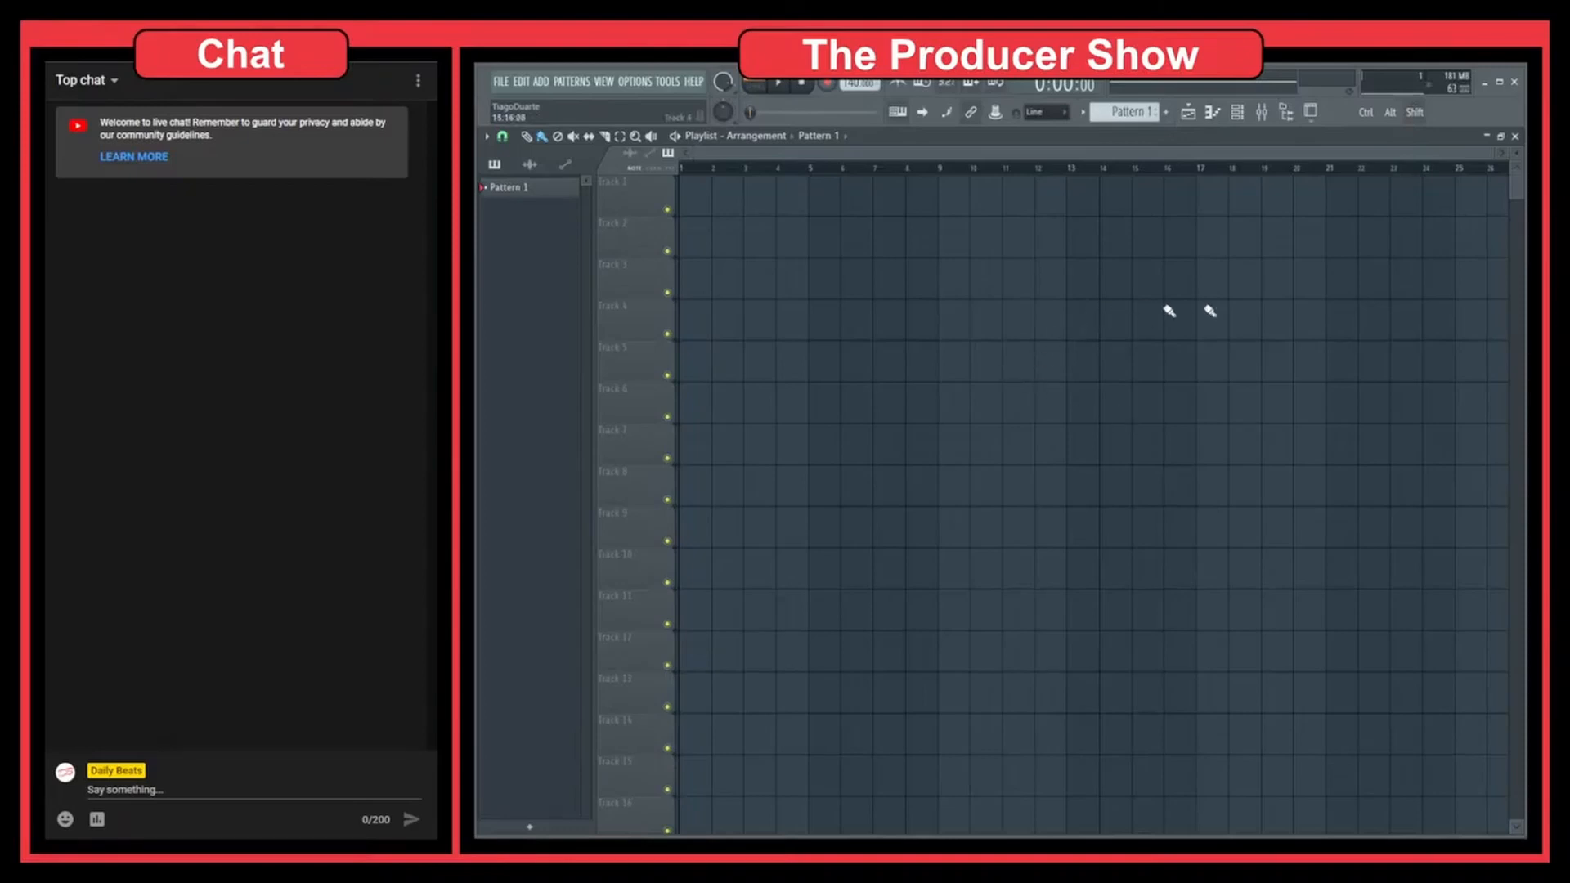
Magnify the empty Playlist around one track and bar, and return to an overview of about 17 bars
{"action": "left_click", "coordinate": [1270, 308]}
{"action": "left_click", "coordinate": [1267, 305]}
{"action": "right_click", "coordinate": [1274, 325]}
{"action": "left_click_drag", "start_coordinate": [1273, 326], "coordinate": [1217, 332], "text": "ctrl"}
{"action": "right_click", "coordinate": [1228, 333], "text": "ctrl"}
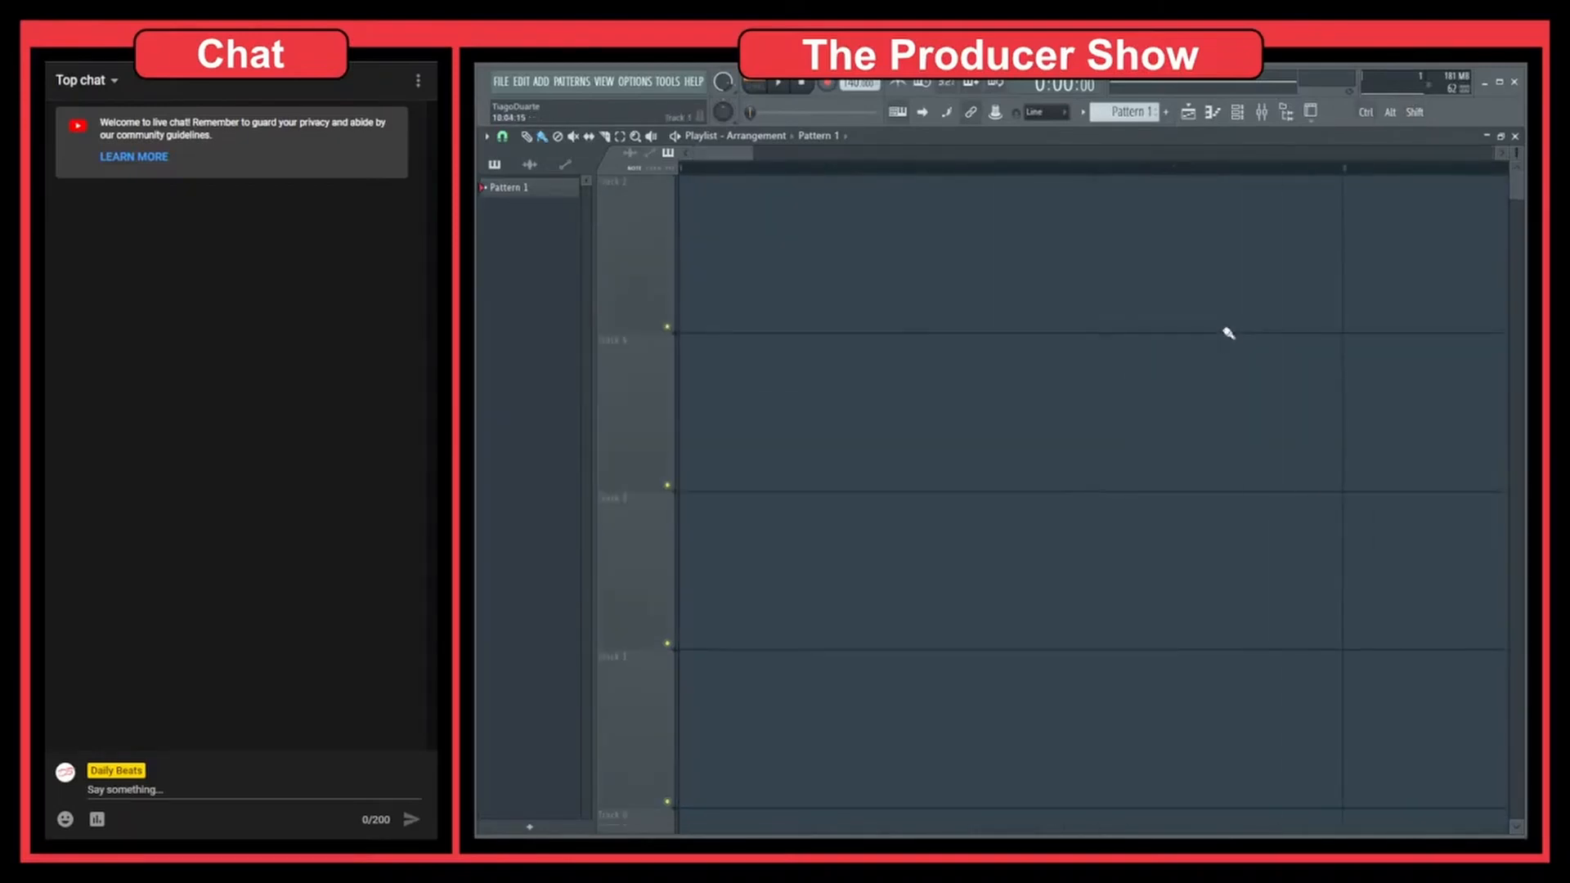
{"action": "scroll", "coordinate": [1194, 324], "scroll_direction": "down", "scroll_amount": 8, "text": "ctrl"}
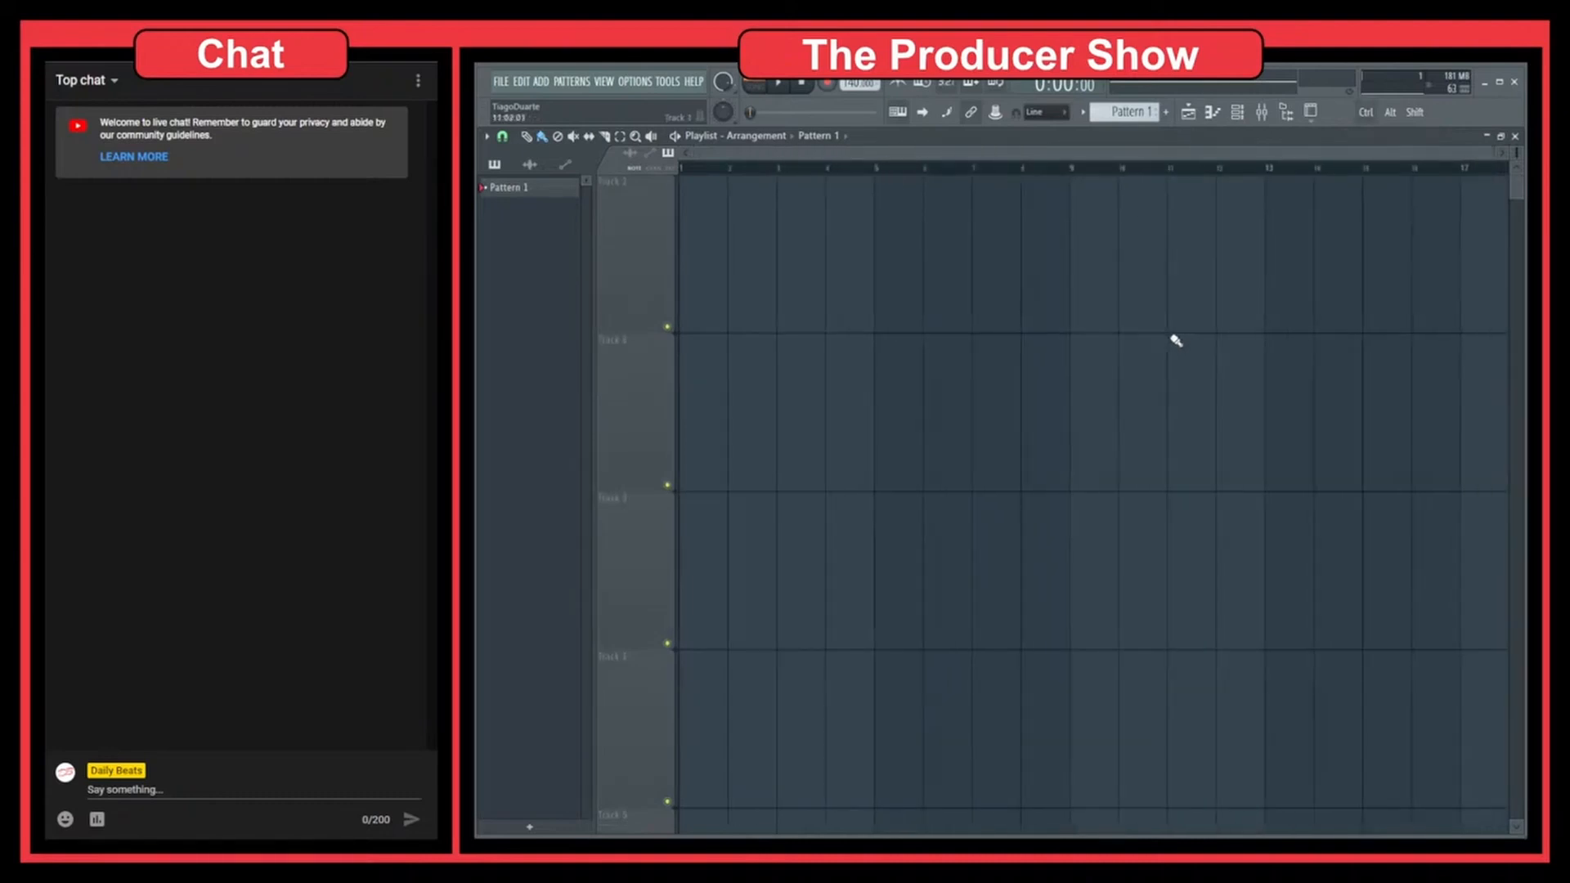
{"action": "scroll", "coordinate": [1177, 343], "scroll_direction": "down", "scroll_amount": 2, "text": "ctrl"}
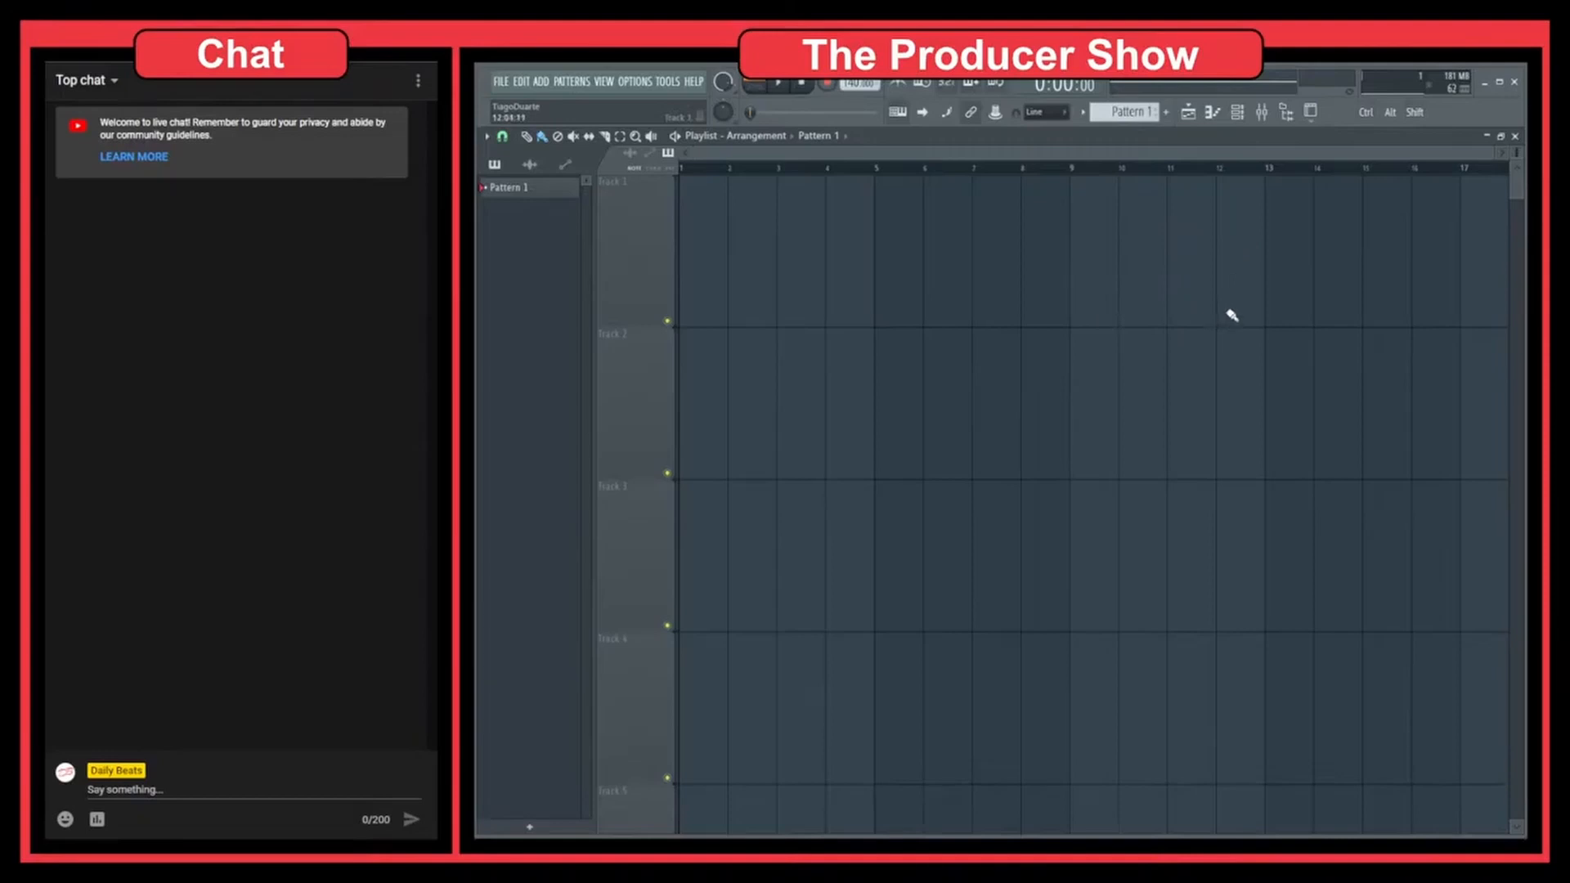
Pan around the enlarged empty tracks, switching between a close-up of single bars and the overview
{"action": "mouse_move", "coordinate": [1228, 306]}
{"action": "left_mouse_down"}
{"action": "mouse_move", "coordinate": [984, 361]}
{"action": "mouse_move", "coordinate": [1132, 339]}
{"action": "mouse_move", "coordinate": [1237, 360]}
{"action": "left_mouse_up"}
{"action": "left_click_drag", "start_coordinate": [1125, 294], "coordinate": [959, 321]}
{"action": "left_click_drag", "start_coordinate": [1222, 296], "coordinate": [1439, 315]}
{"action": "left_click_drag", "start_coordinate": [877, 310], "coordinate": [1114, 407]}
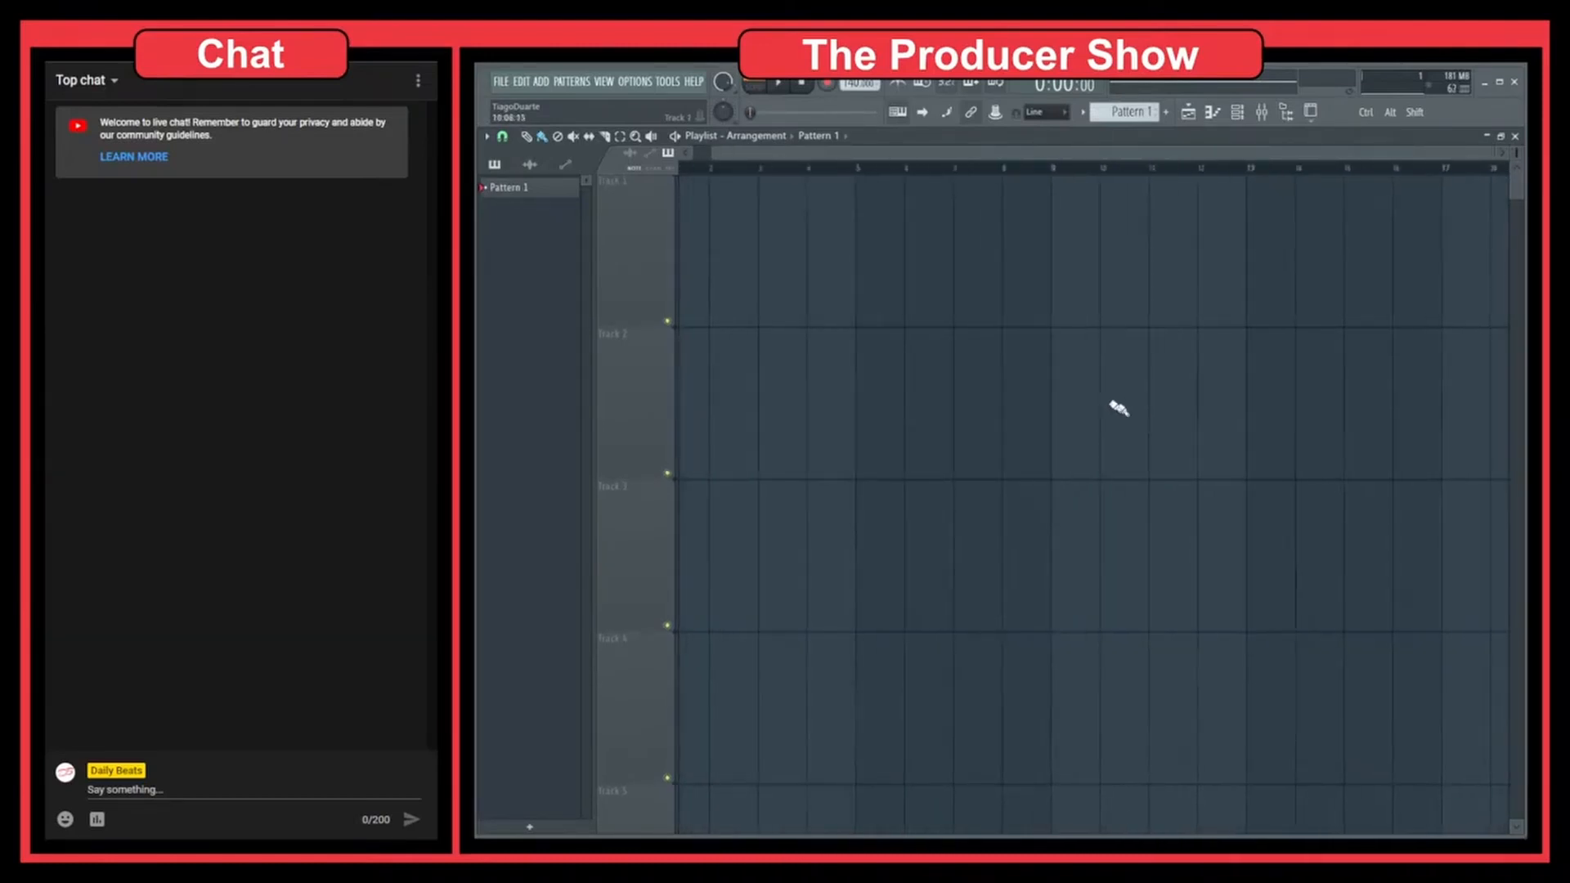
{"action": "left_click_drag", "start_coordinate": [908, 319], "coordinate": [1172, 369]}
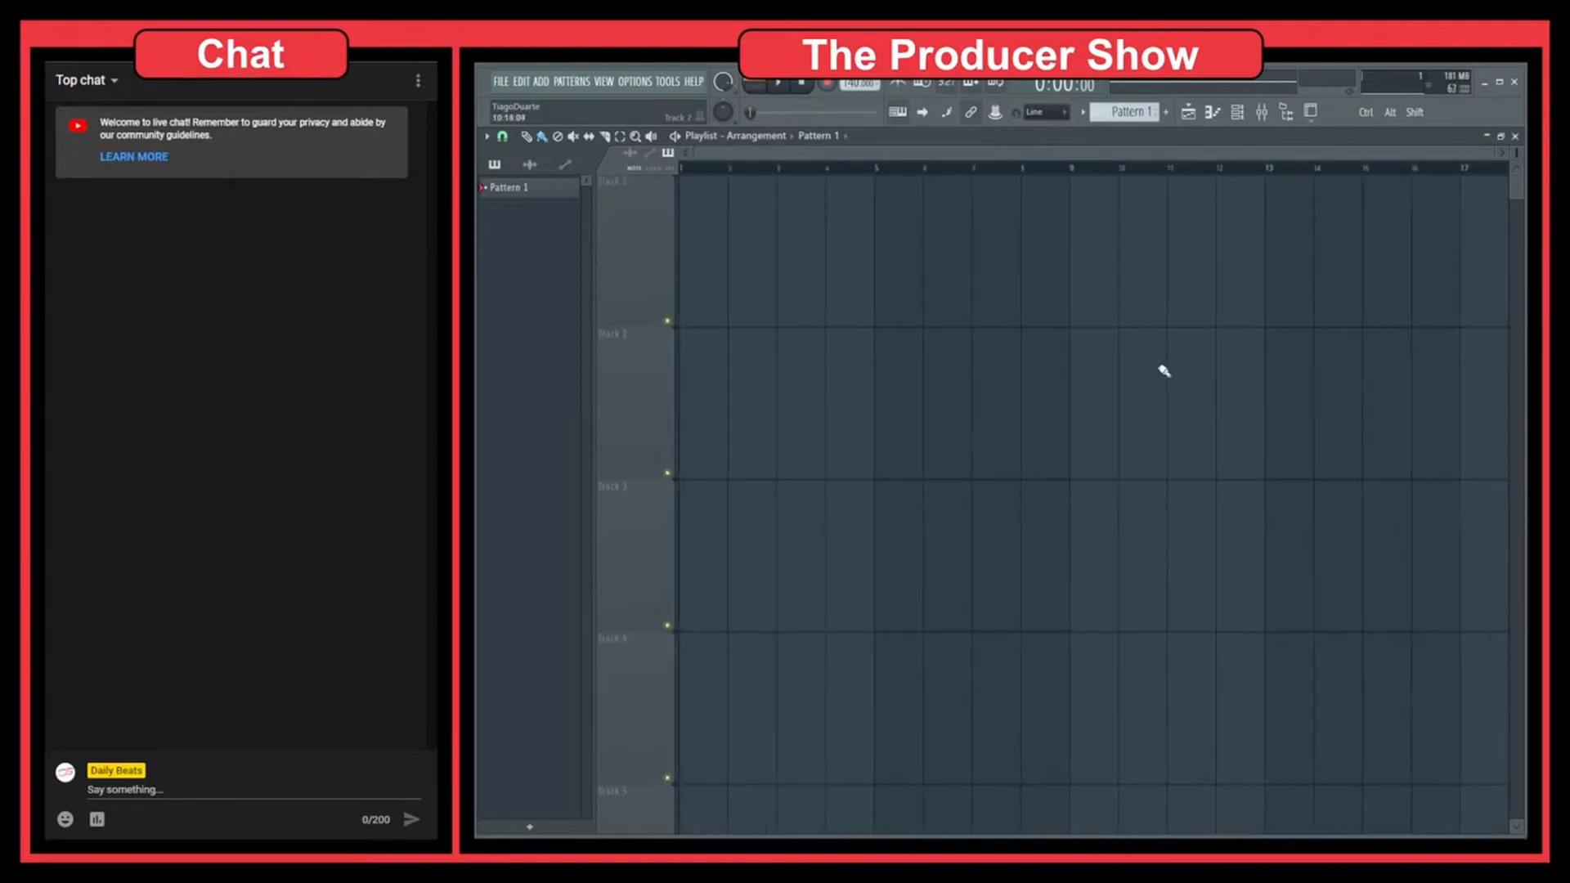
{"action": "right_click", "coordinate": [1180, 345], "text": "ctrl"}
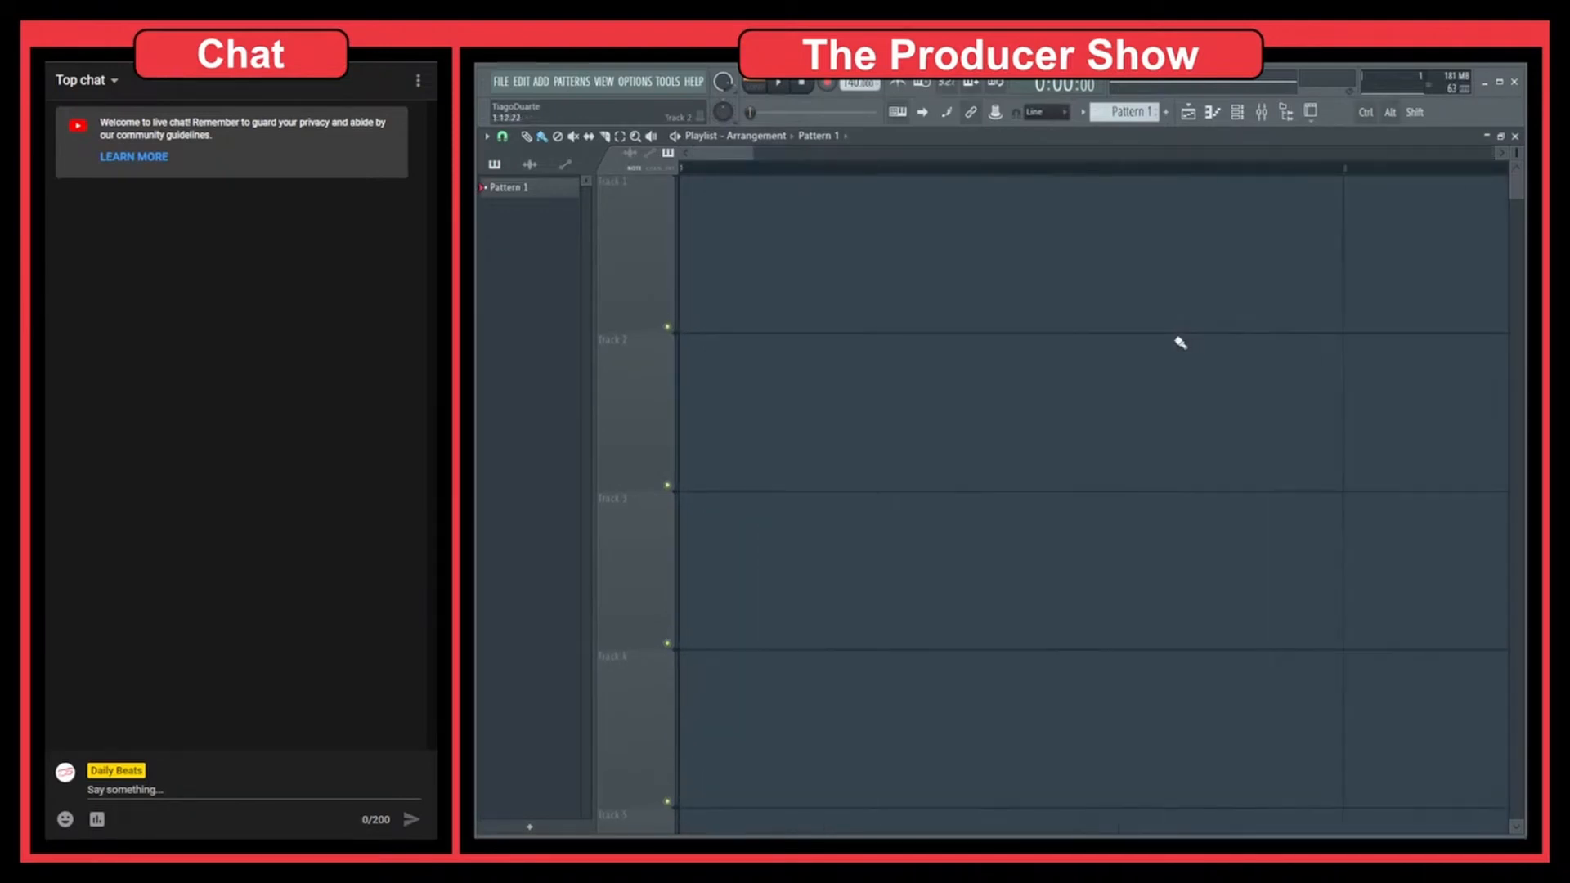
{"action": "right_click", "coordinate": [1179, 343], "text": "ctrl"}
{"action": "mouse_move", "coordinate": [1133, 347]}
{"action": "left_mouse_down"}
{"action": "mouse_move", "coordinate": [1090, 350]}
{"action": "mouse_move", "coordinate": [1129, 355]}
{"action": "mouse_move", "coordinate": [1105, 353]}
{"action": "left_mouse_up"}
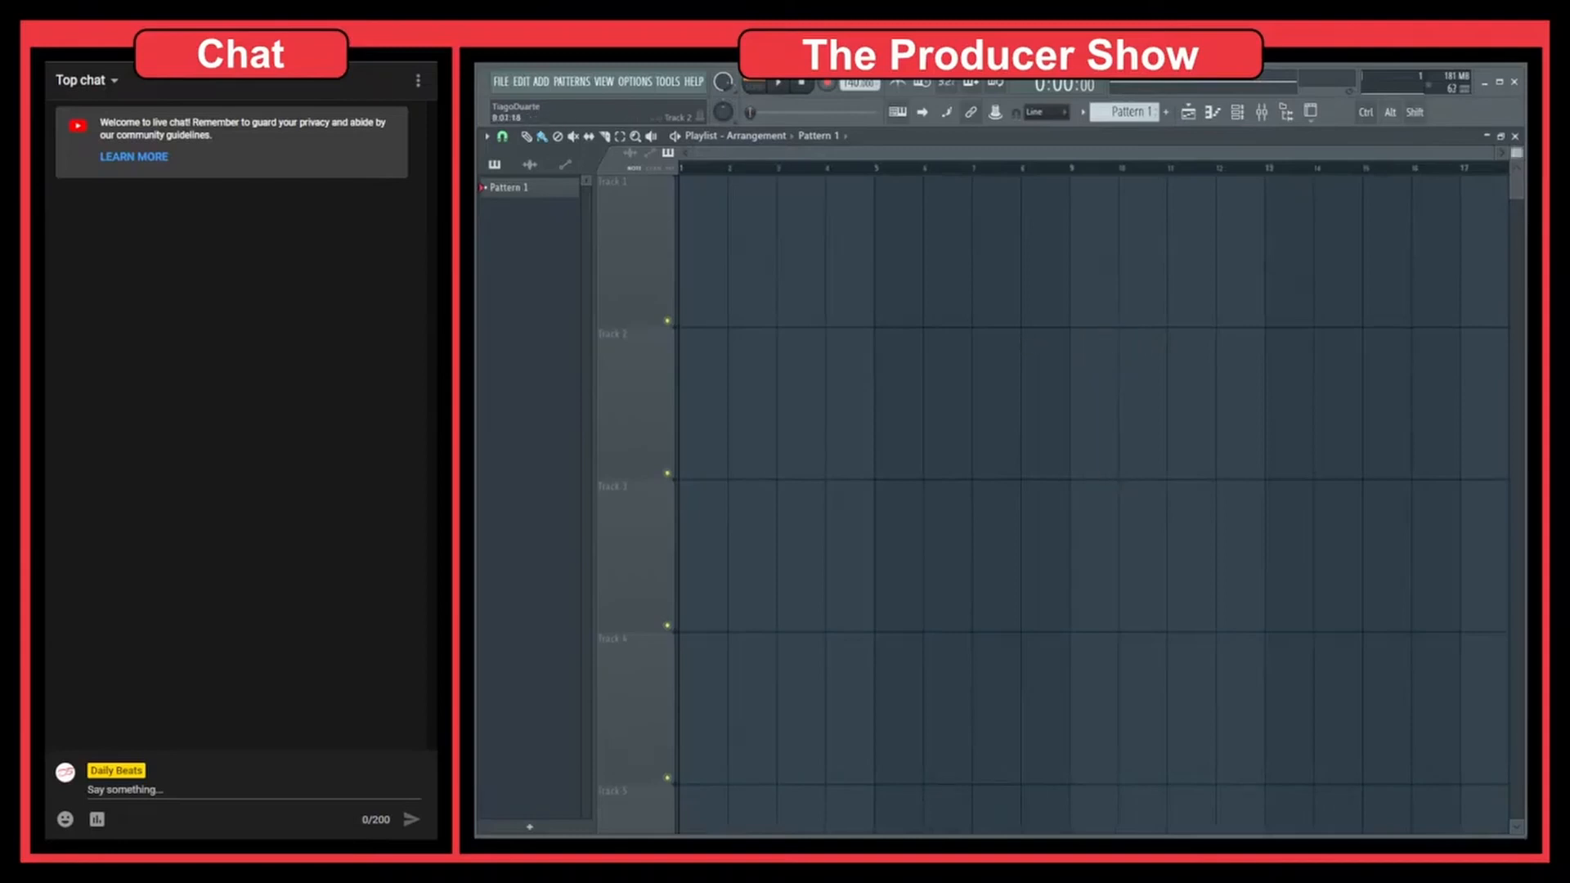
{"action": "scroll", "coordinate": [1014, 344], "scroll_direction": "down", "scroll_amount": 1, "text": "alt"}
{"action": "scroll", "coordinate": [1004, 344], "scroll_direction": "down", "scroll_amount": 1, "text": "alt"}
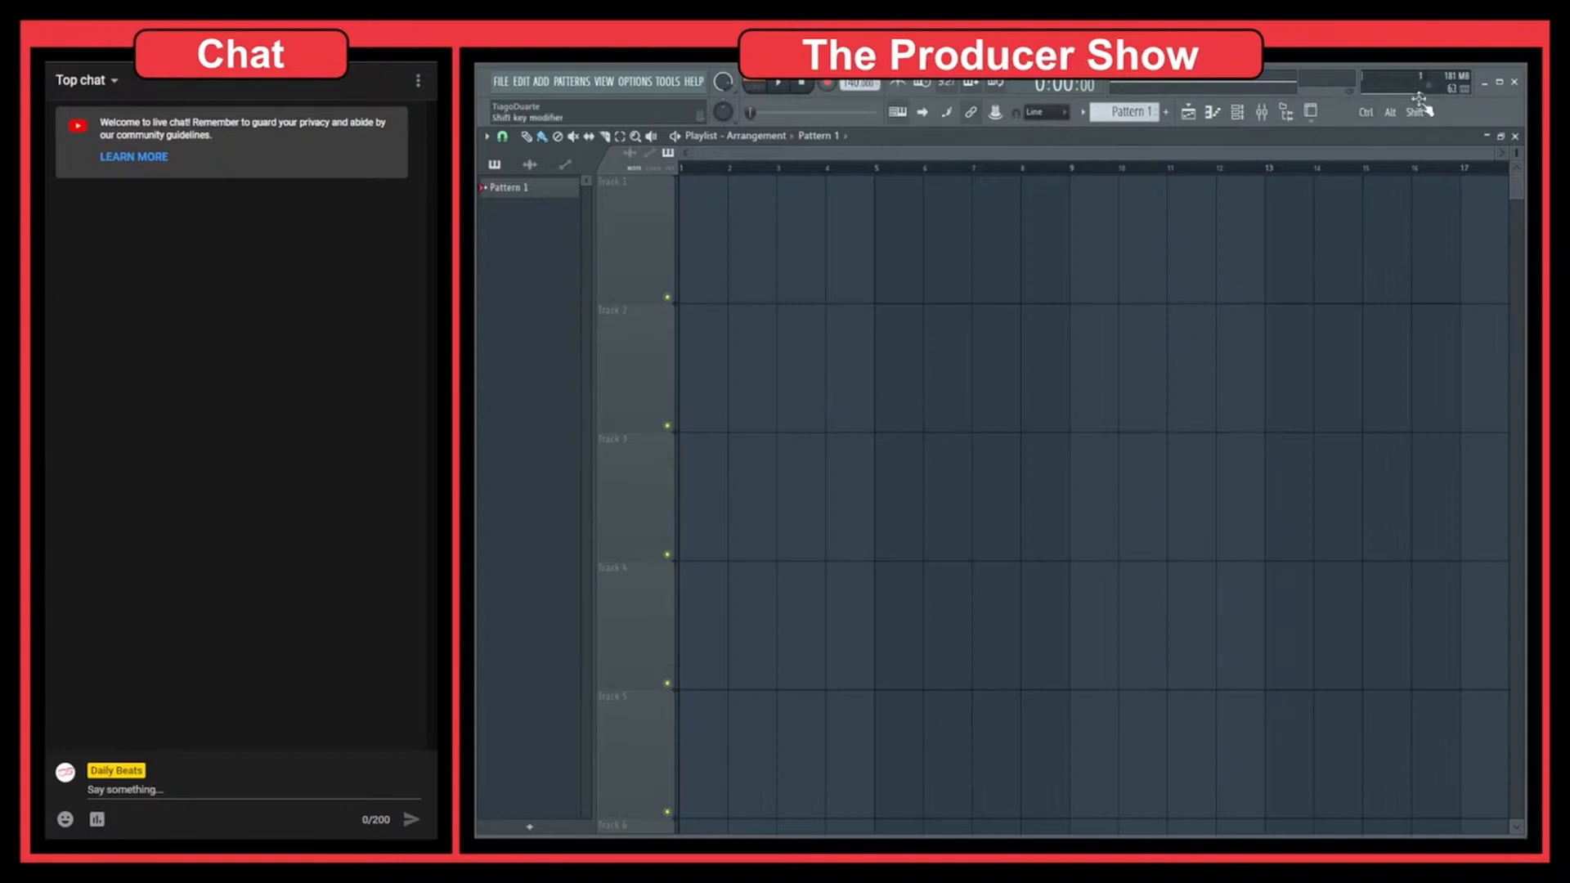
{"action": "right_click", "coordinate": [948, 388], "text": "ctrl"}
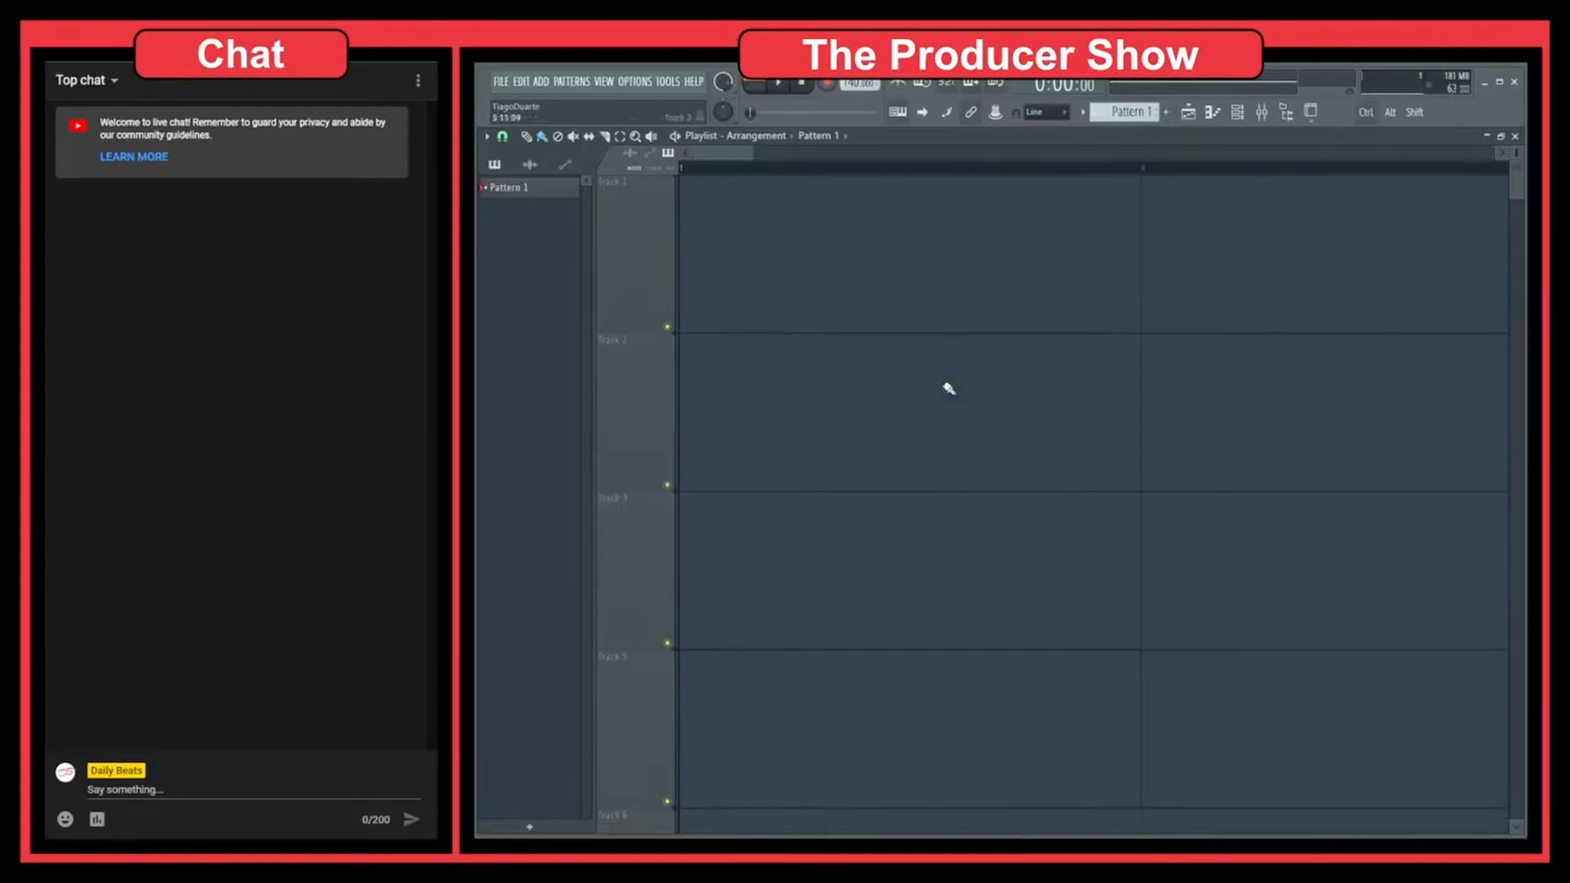
{"action": "right_click", "coordinate": [949, 389], "text": "ctrl"}
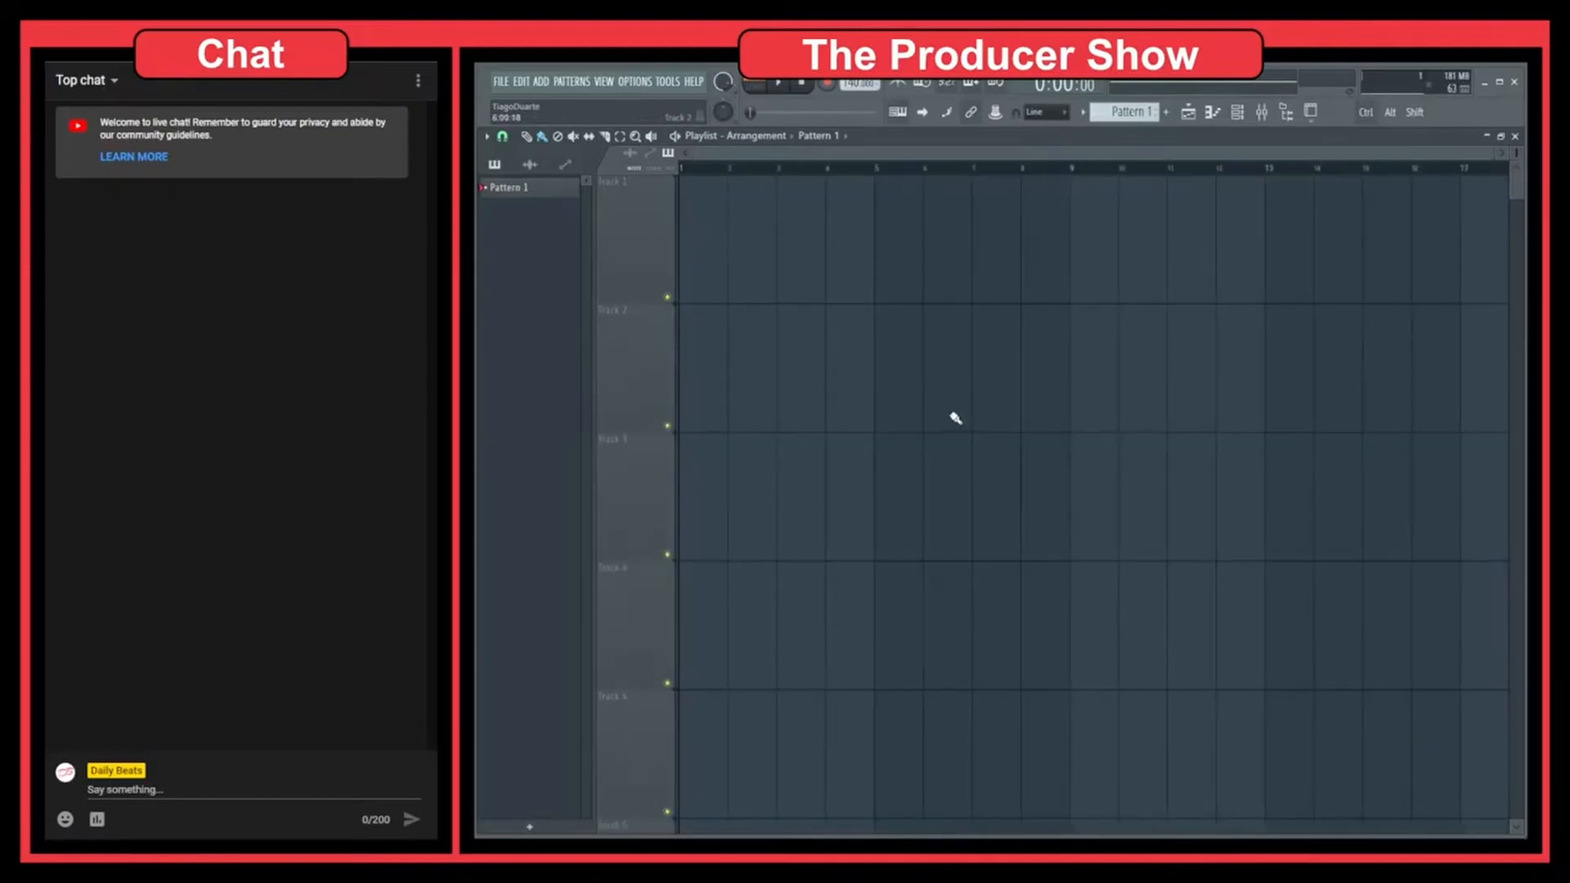
Open the recent project "40 - Minimal Techno.flp" without saving changes to the untitled project
{"action": "left_click", "coordinate": [501, 81]}
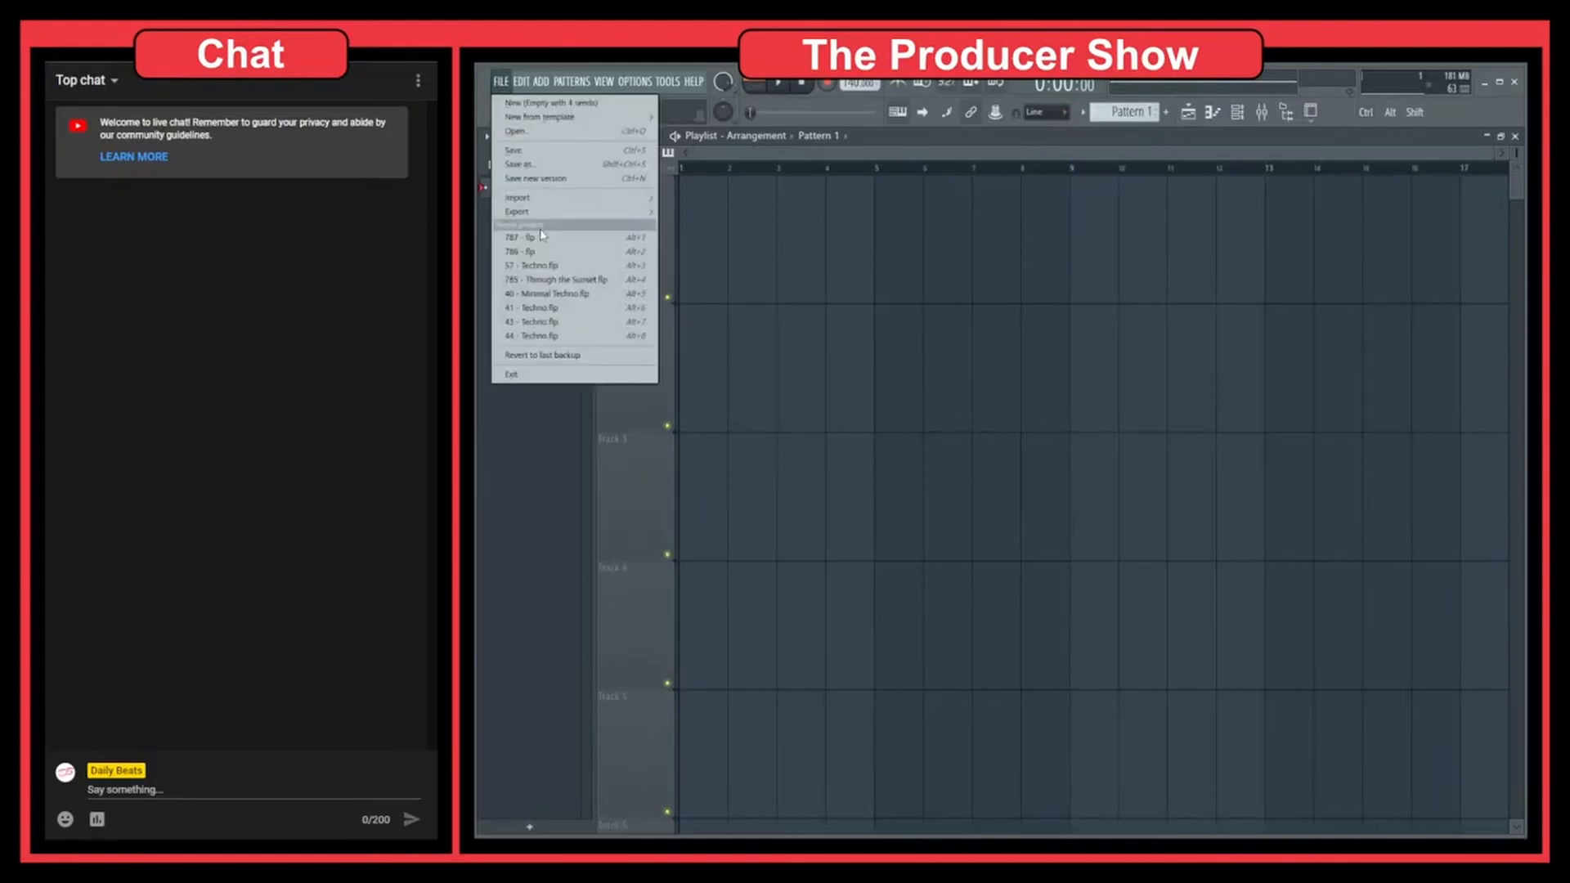
{"action": "left_click", "coordinate": [577, 295]}
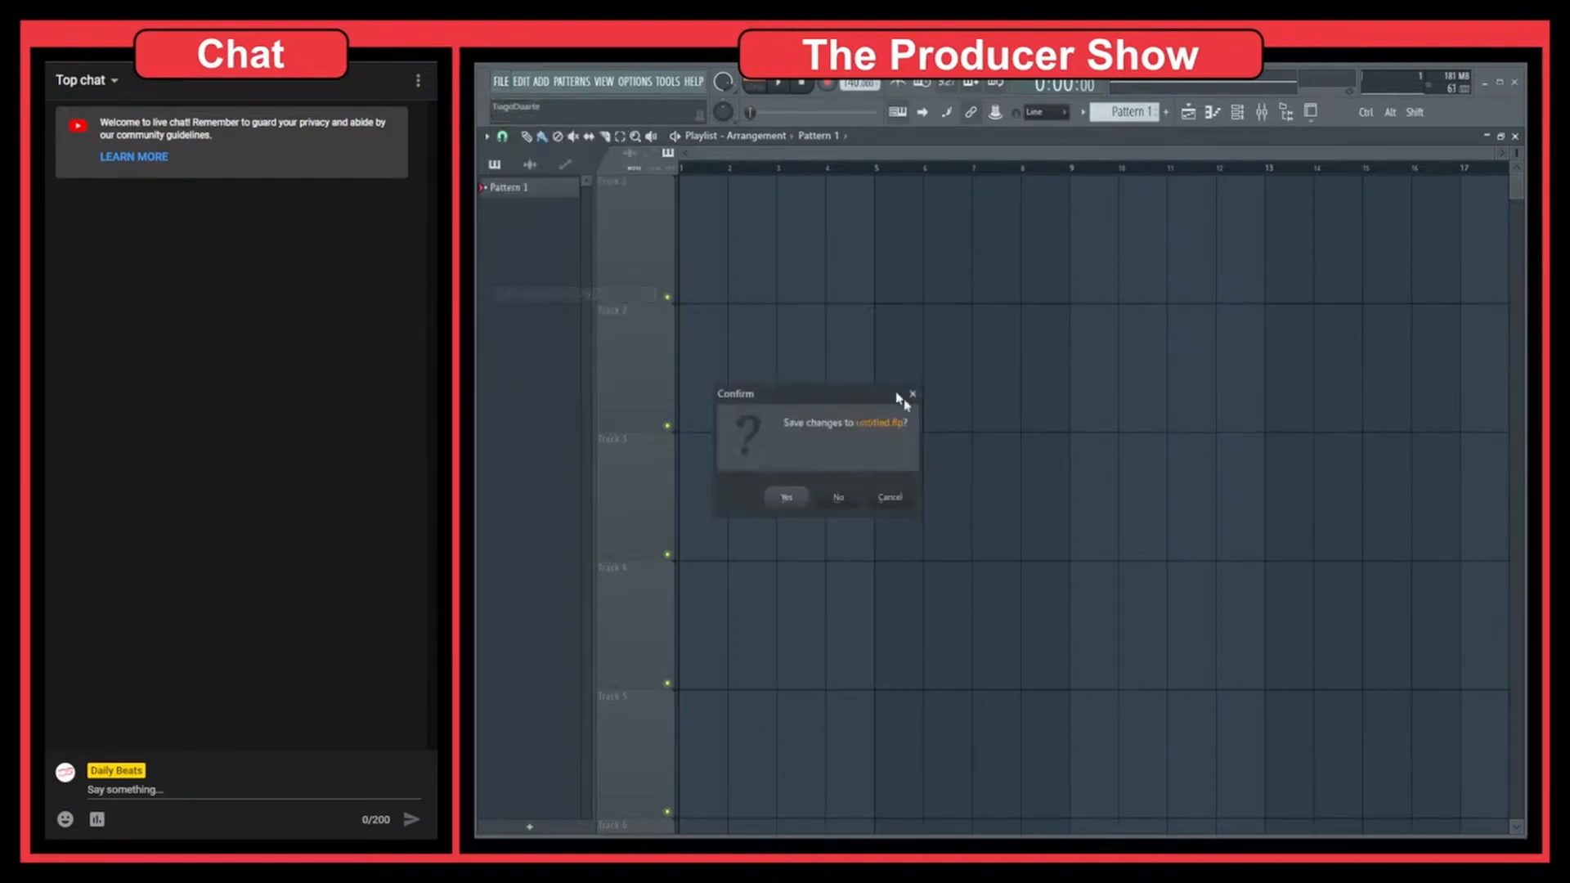
{"action": "left_click", "coordinate": [840, 499]}
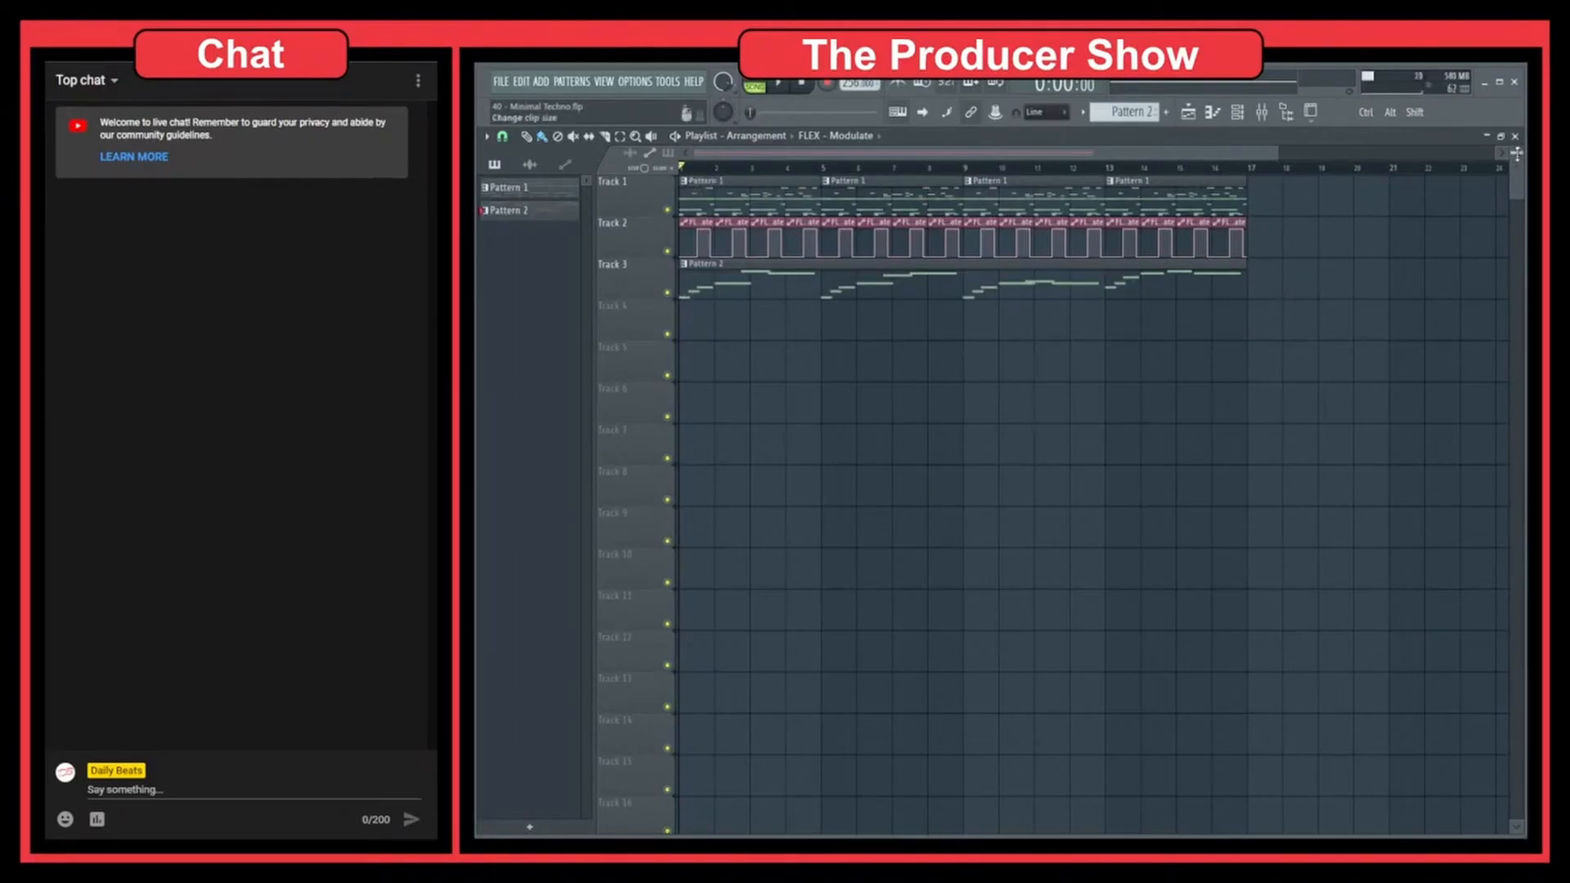
Enlarge the tracks and timeline to examine the Pattern 1, FLEX - Modulate and Pattern 2 clips across bars 1 to 17
{"action": "left_click_drag", "start_coordinate": [1517, 153], "coordinate": [1517, 110]}
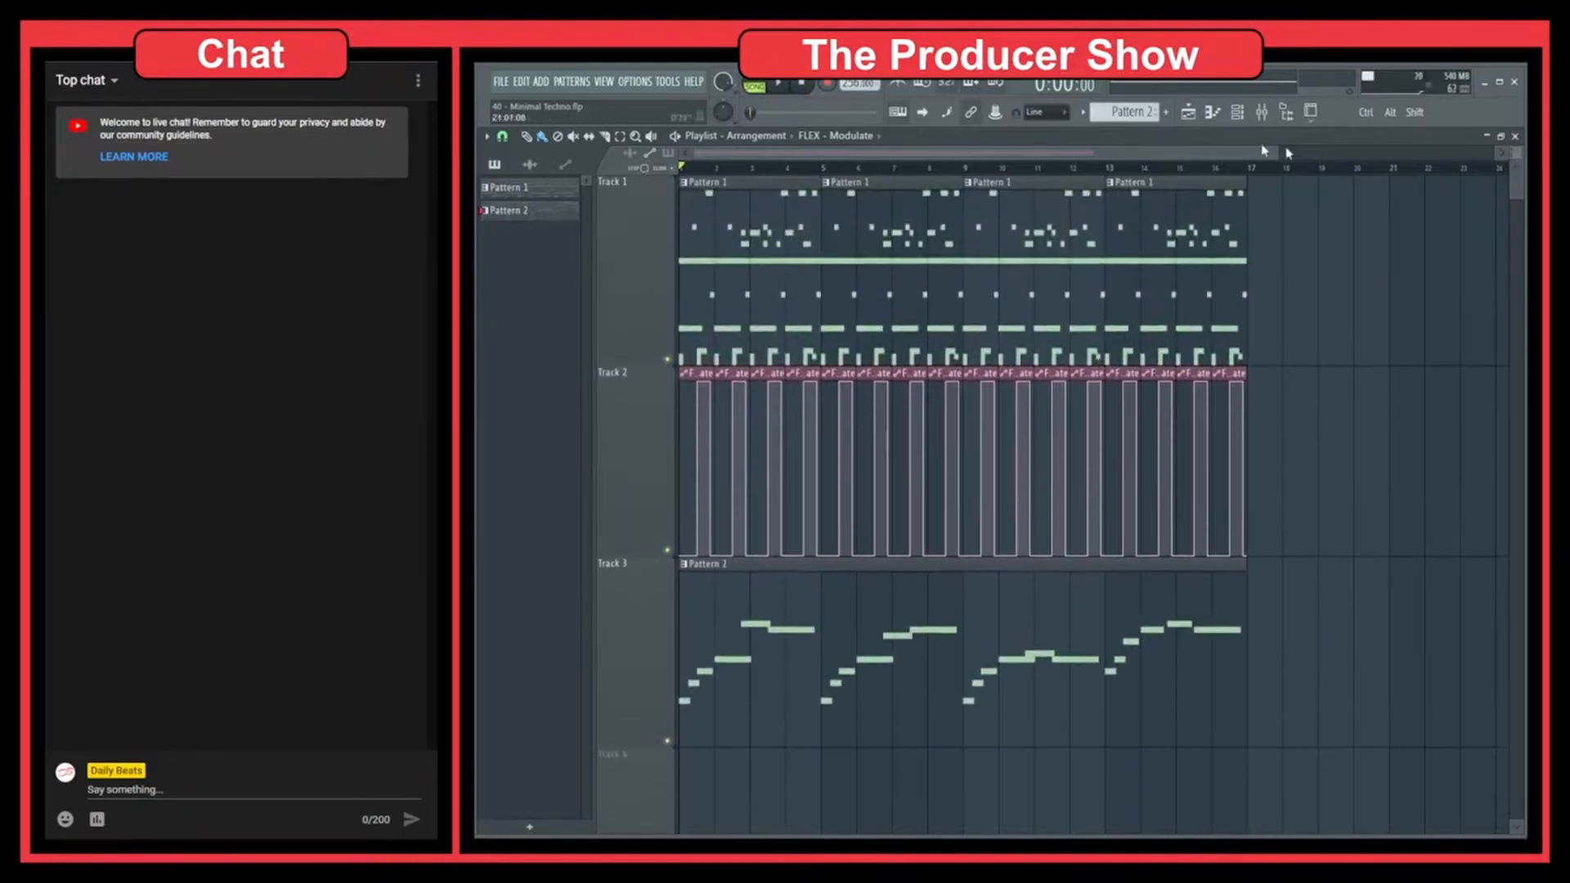
{"action": "left_click_drag", "start_coordinate": [1278, 153], "coordinate": [1118, 161]}
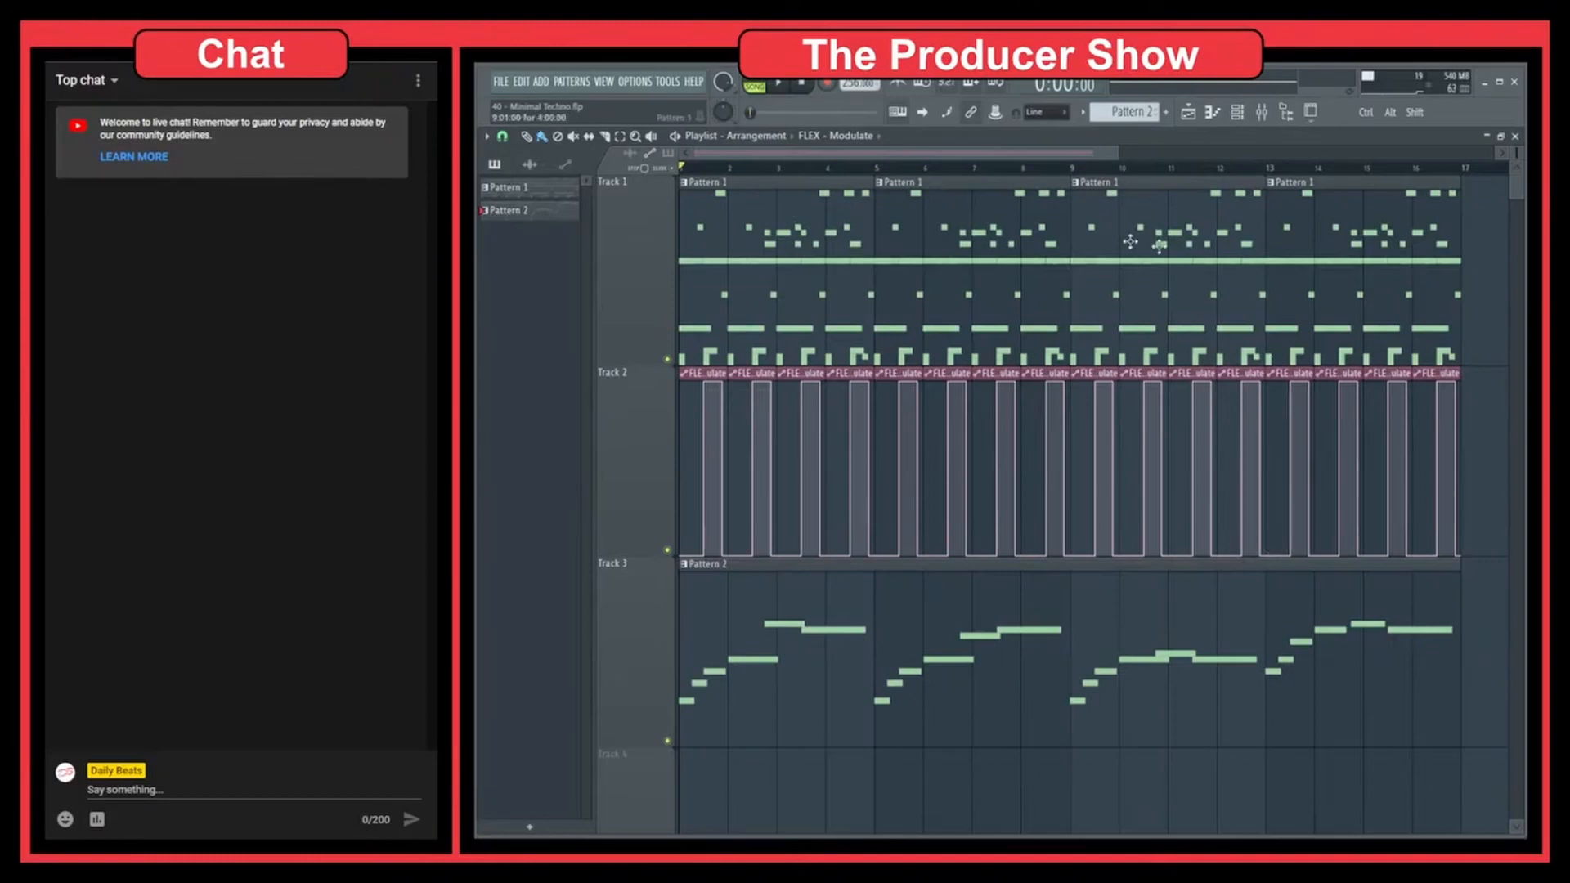
{"action": "right_click", "coordinate": [1065, 779], "text": "ctrl"}
{"action": "right_click", "coordinate": [1065, 779], "text": "ctrl"}
{"action": "right_click", "coordinate": [1069, 779], "text": "ctrl"}
{"action": "right_click", "coordinate": [1069, 779], "text": "ctrl"}
{"action": "right_click", "coordinate": [1069, 779], "text": "ctrl"}
{"action": "right_click", "coordinate": [1069, 779], "text": "ctrl"}
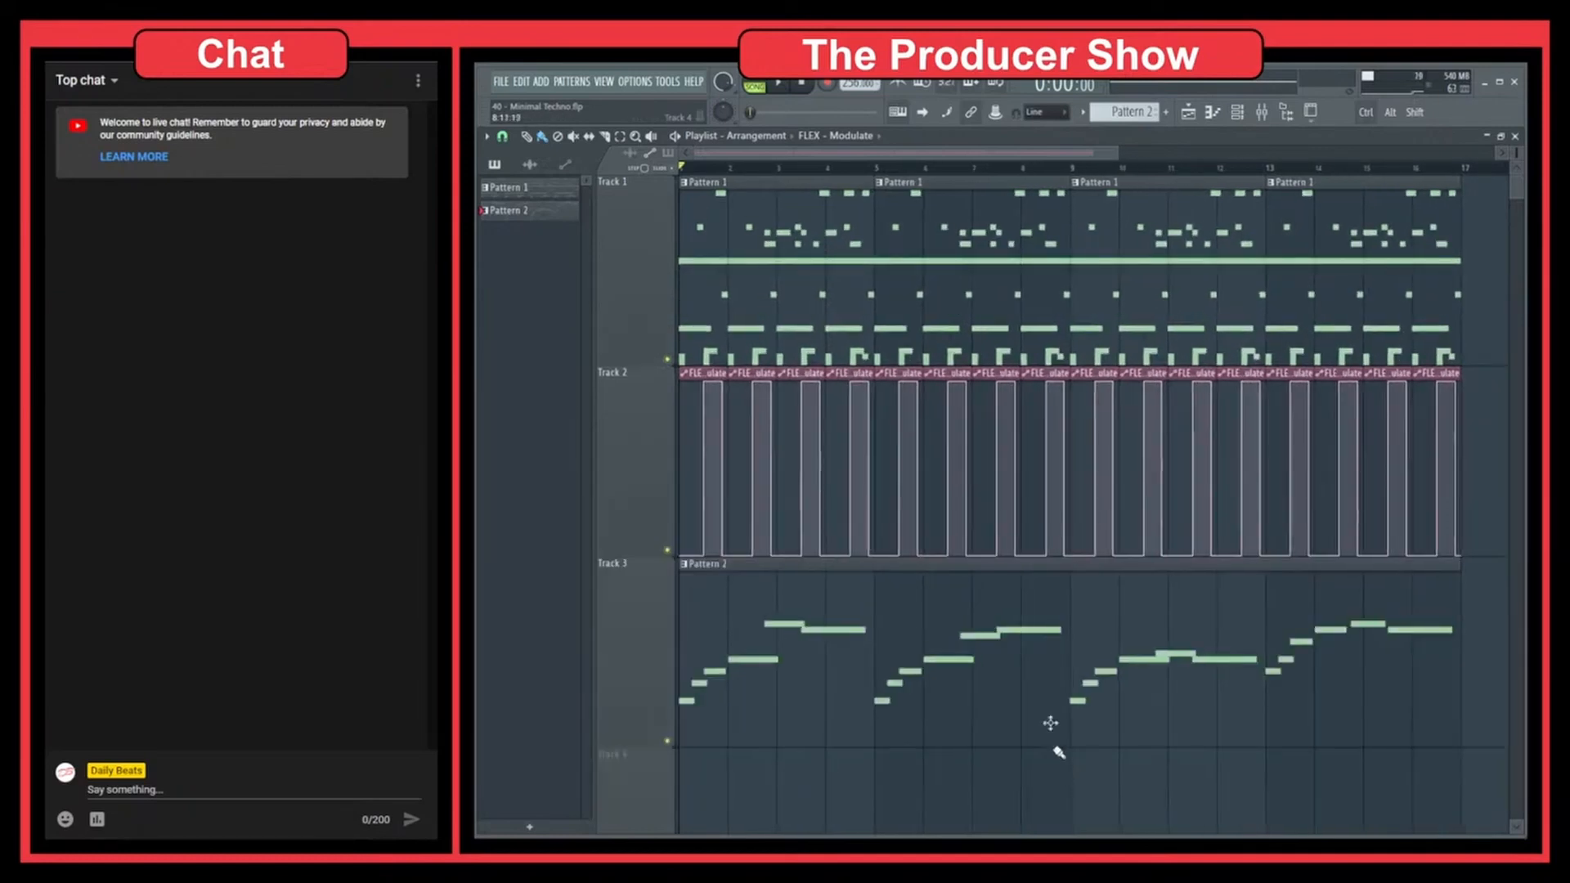
Examine the arrangement at different magnifications, alternating between the whole-song overview and a close-up of the clips around bars 5 and 13
{"action": "left_click_drag", "start_coordinate": [1117, 153], "coordinate": [1517, 186]}
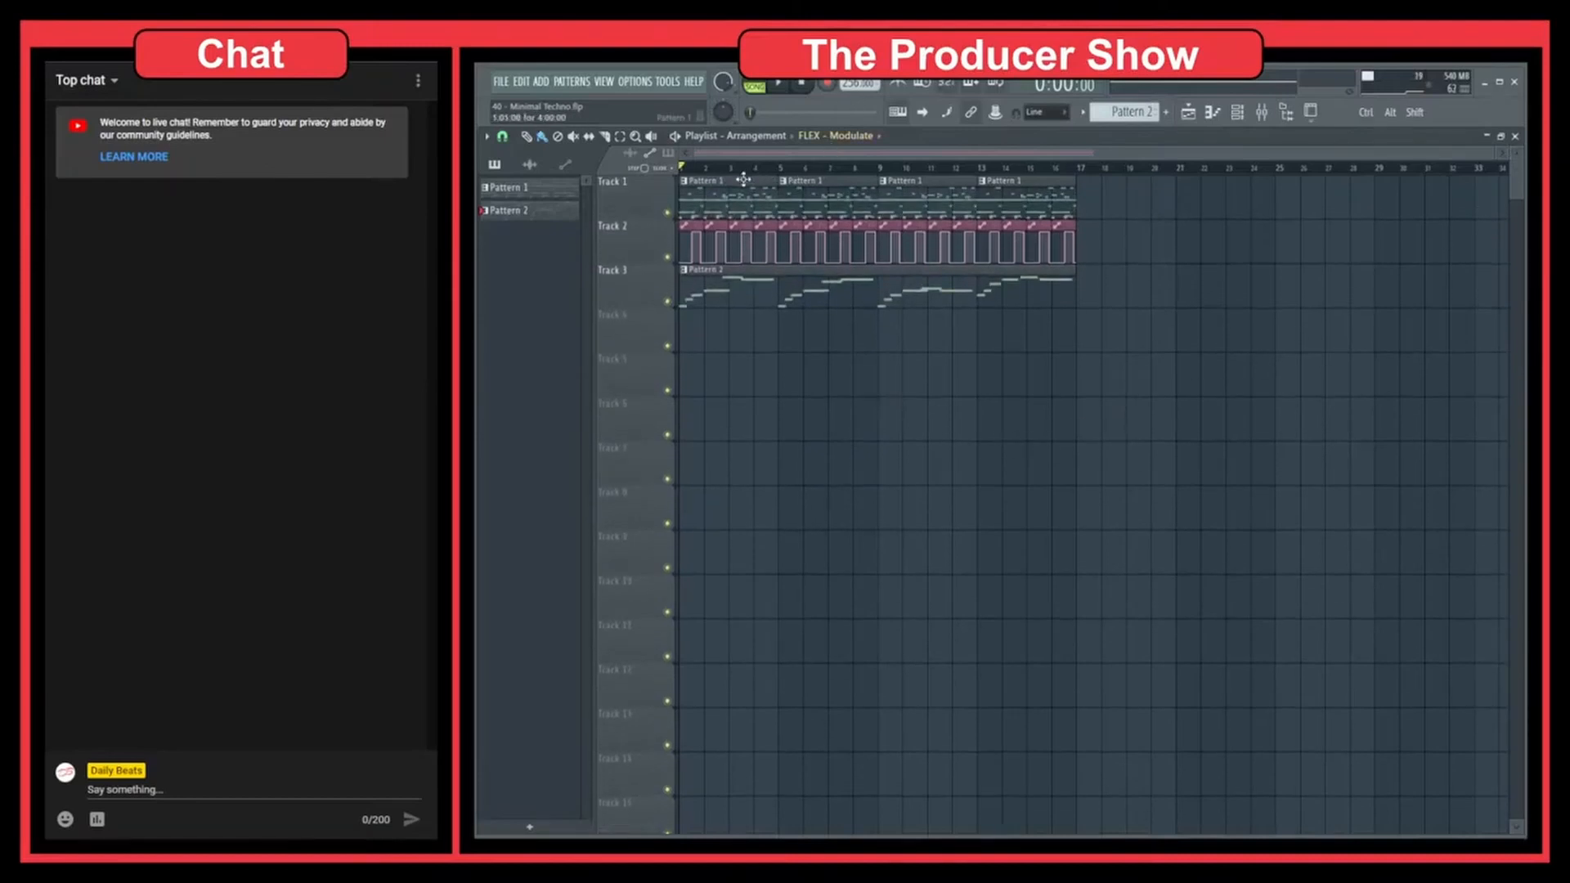
{"action": "scroll", "coordinate": [749, 191], "scroll_direction": "up", "scroll_amount": 10}
{"action": "scroll", "coordinate": [1171, 256], "scroll_direction": "left", "scroll_amount": 2}
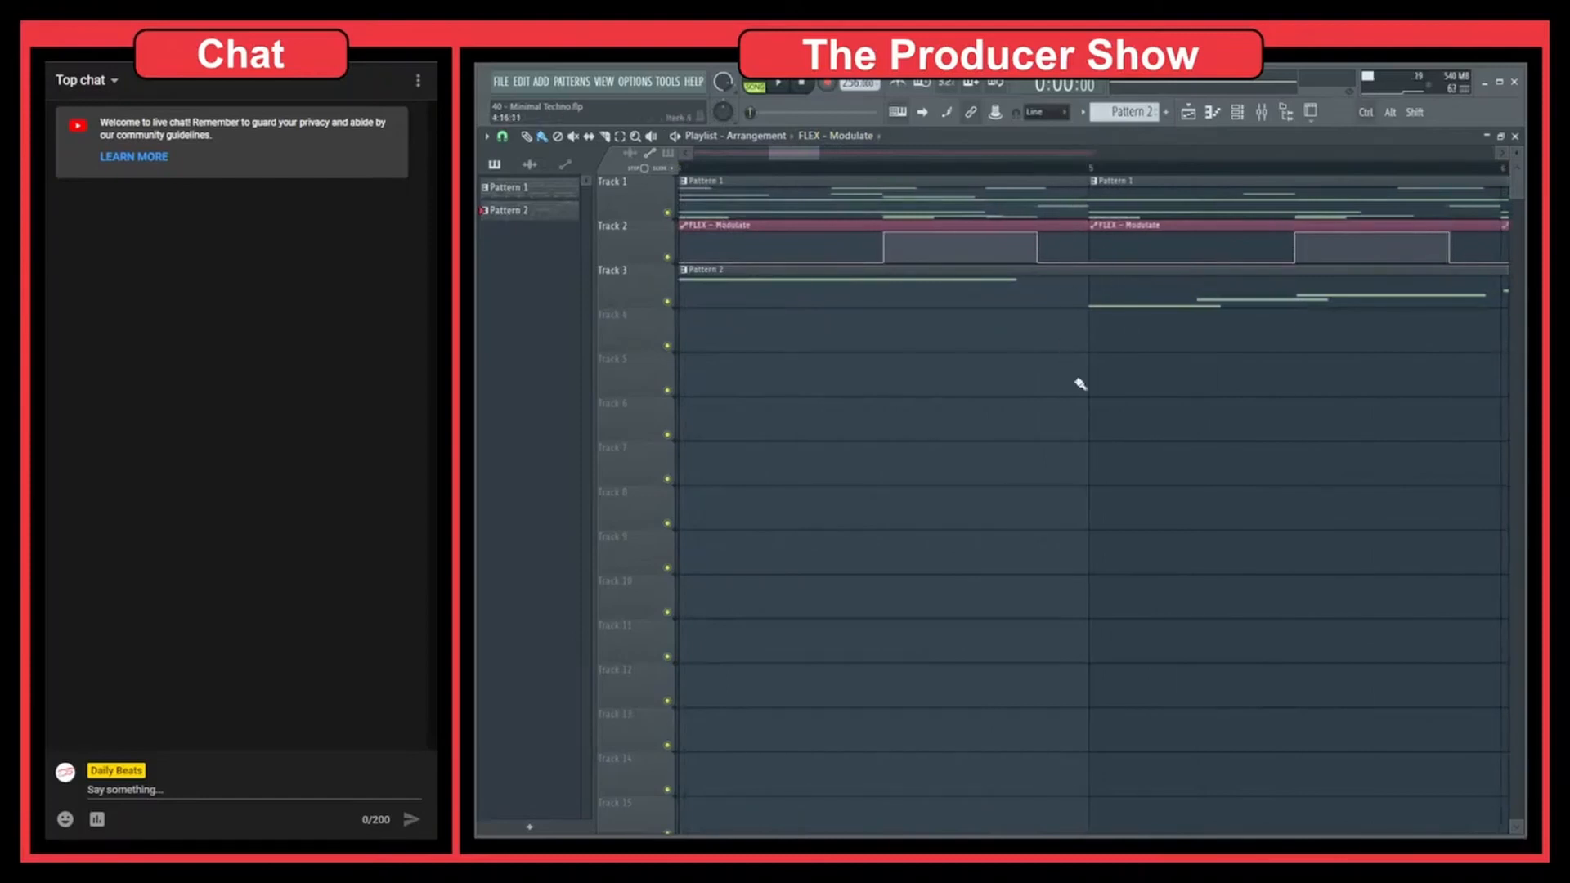
{"action": "right_click", "coordinate": [1025, 391], "text": "ctrl"}
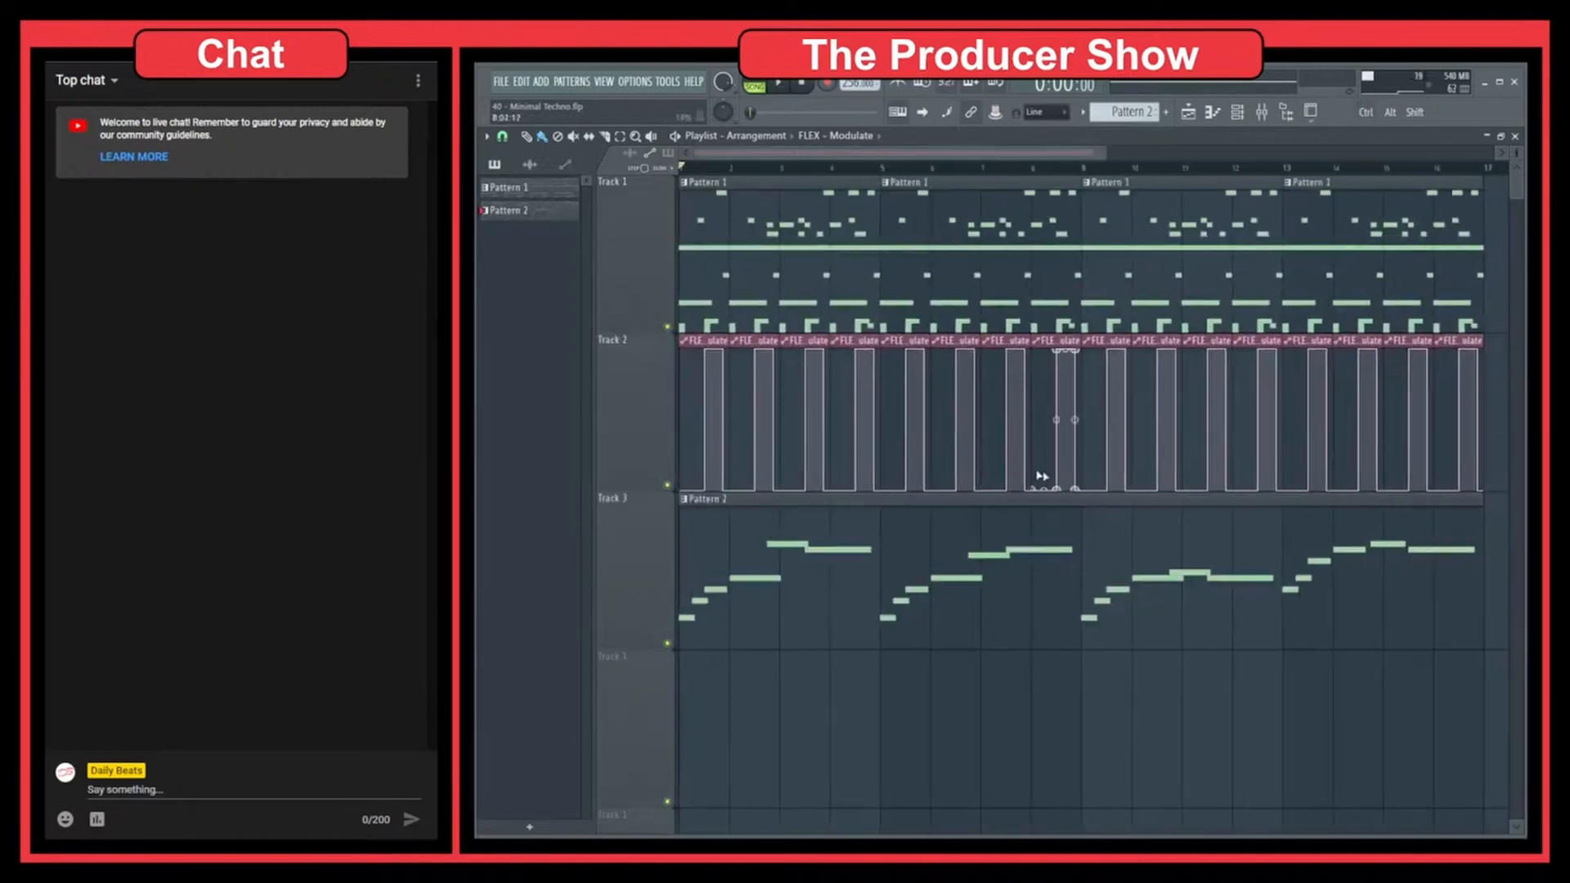
{"action": "right_click", "coordinate": [1036, 447], "text": "ctrl"}
{"action": "right_click", "coordinate": [1035, 447], "text": "ctrl"}
{"action": "scroll", "coordinate": [1000, 698], "scroll_direction": "up", "scroll_amount": 5}
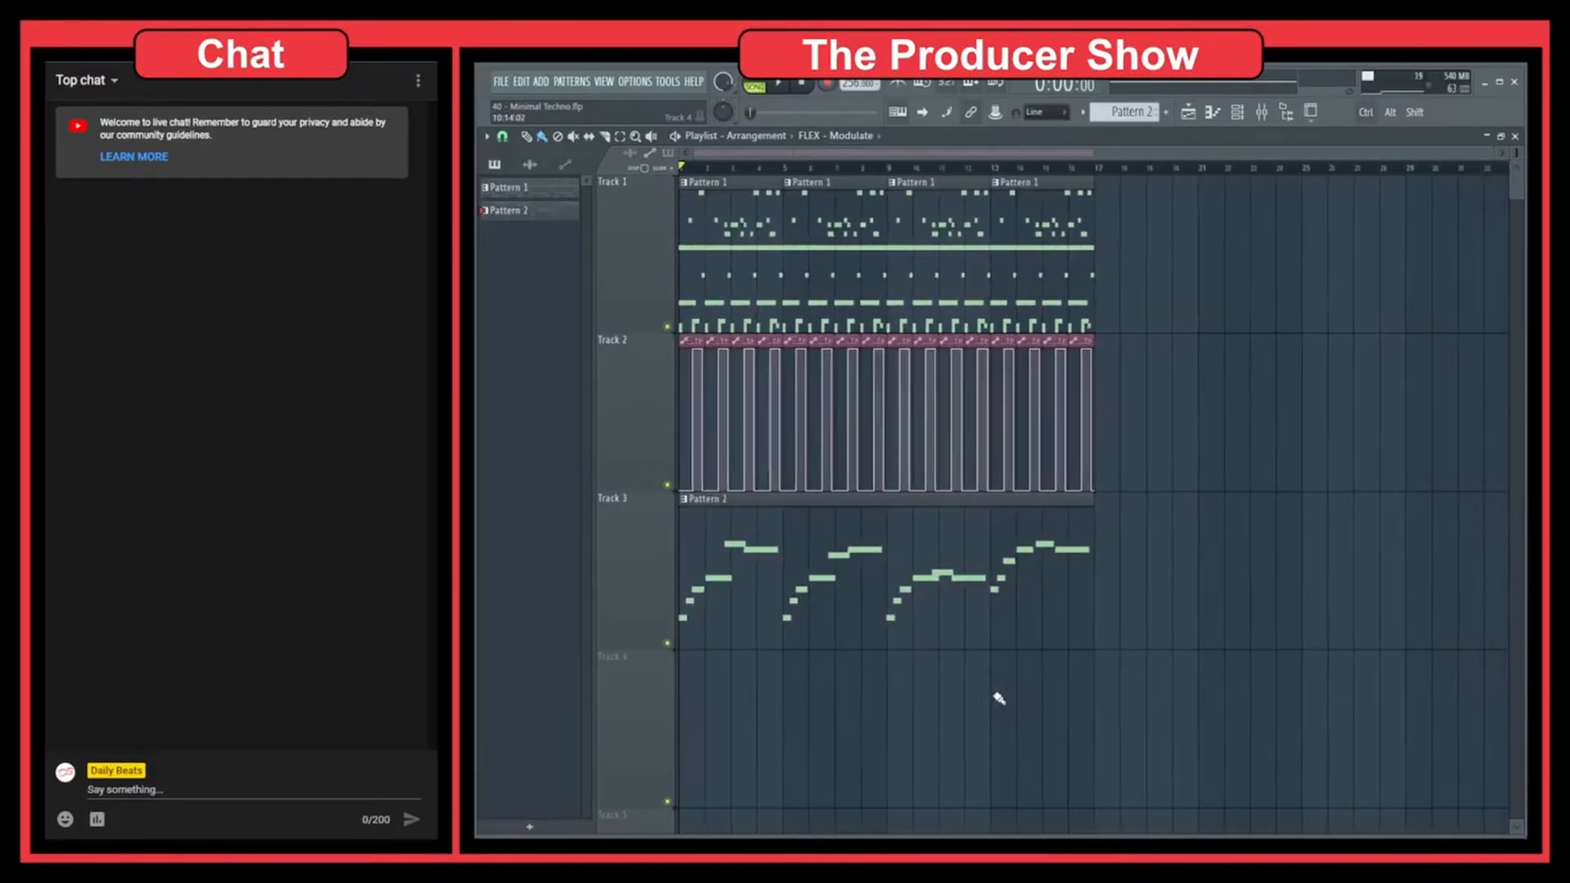
{"action": "scroll", "coordinate": [1000, 699], "scroll_direction": "down", "scroll_amount": 6}
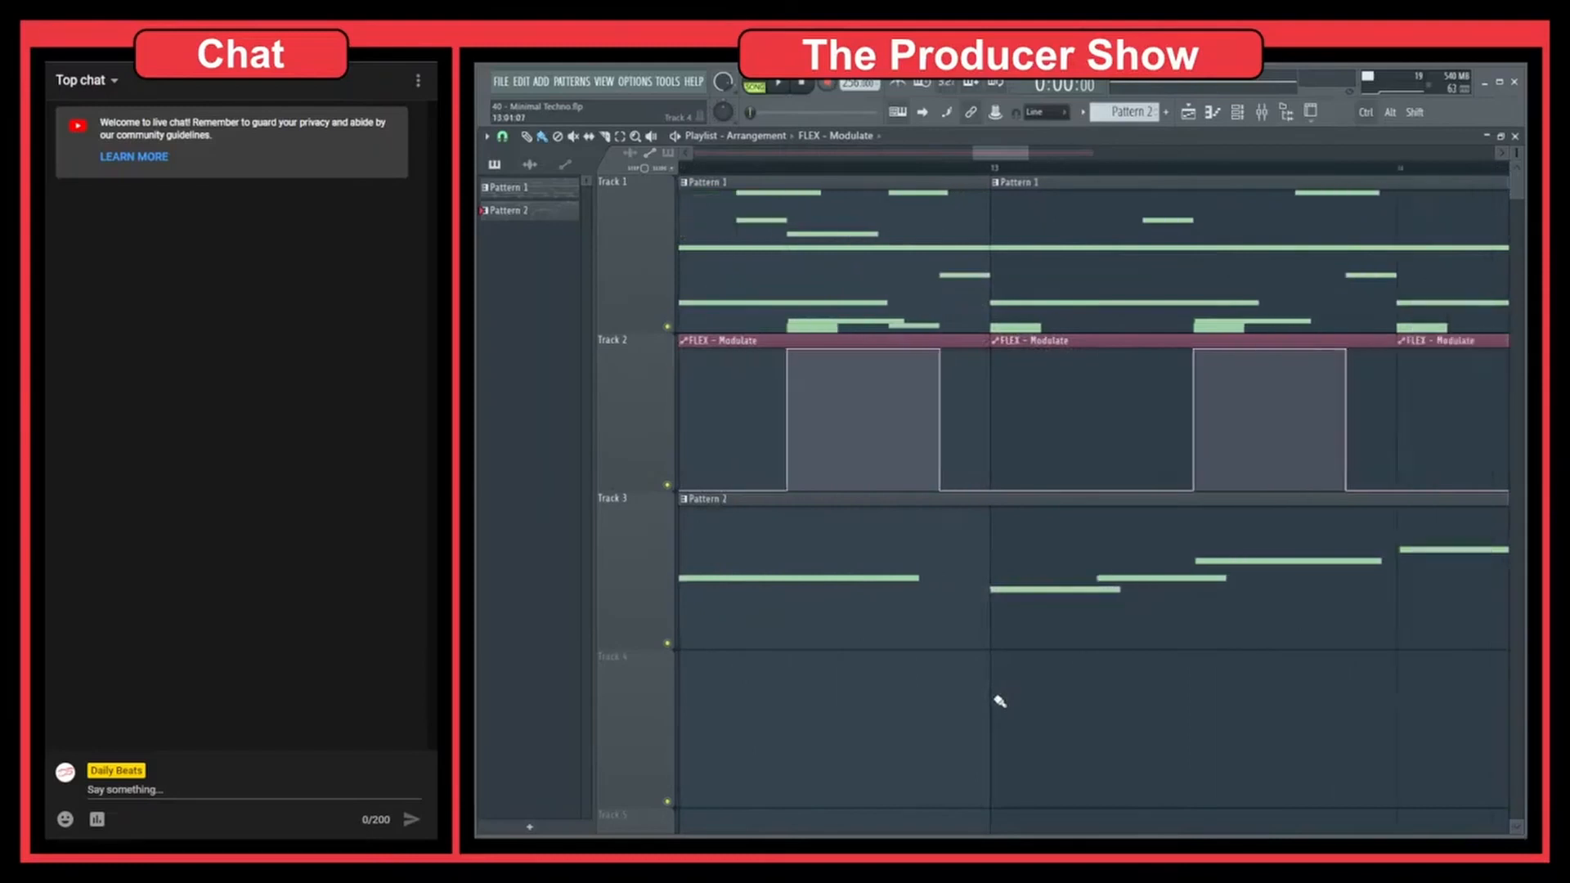
{"action": "scroll", "coordinate": [999, 701], "scroll_direction": "up", "scroll_amount": 8}
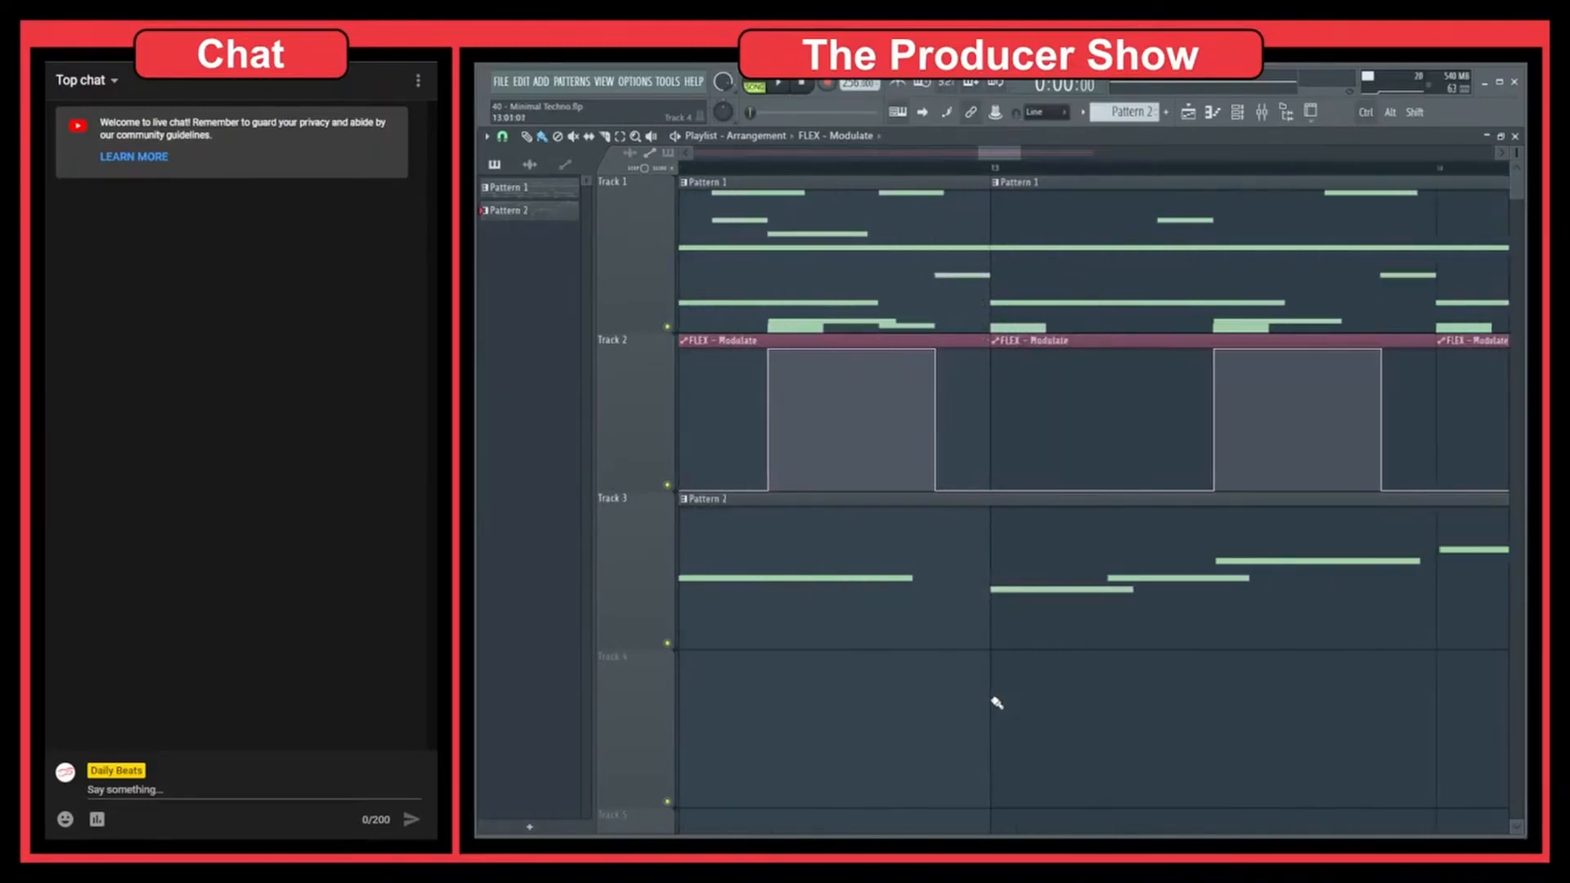
{"action": "scroll", "coordinate": [995, 704], "scroll_direction": "down", "scroll_amount": 2}
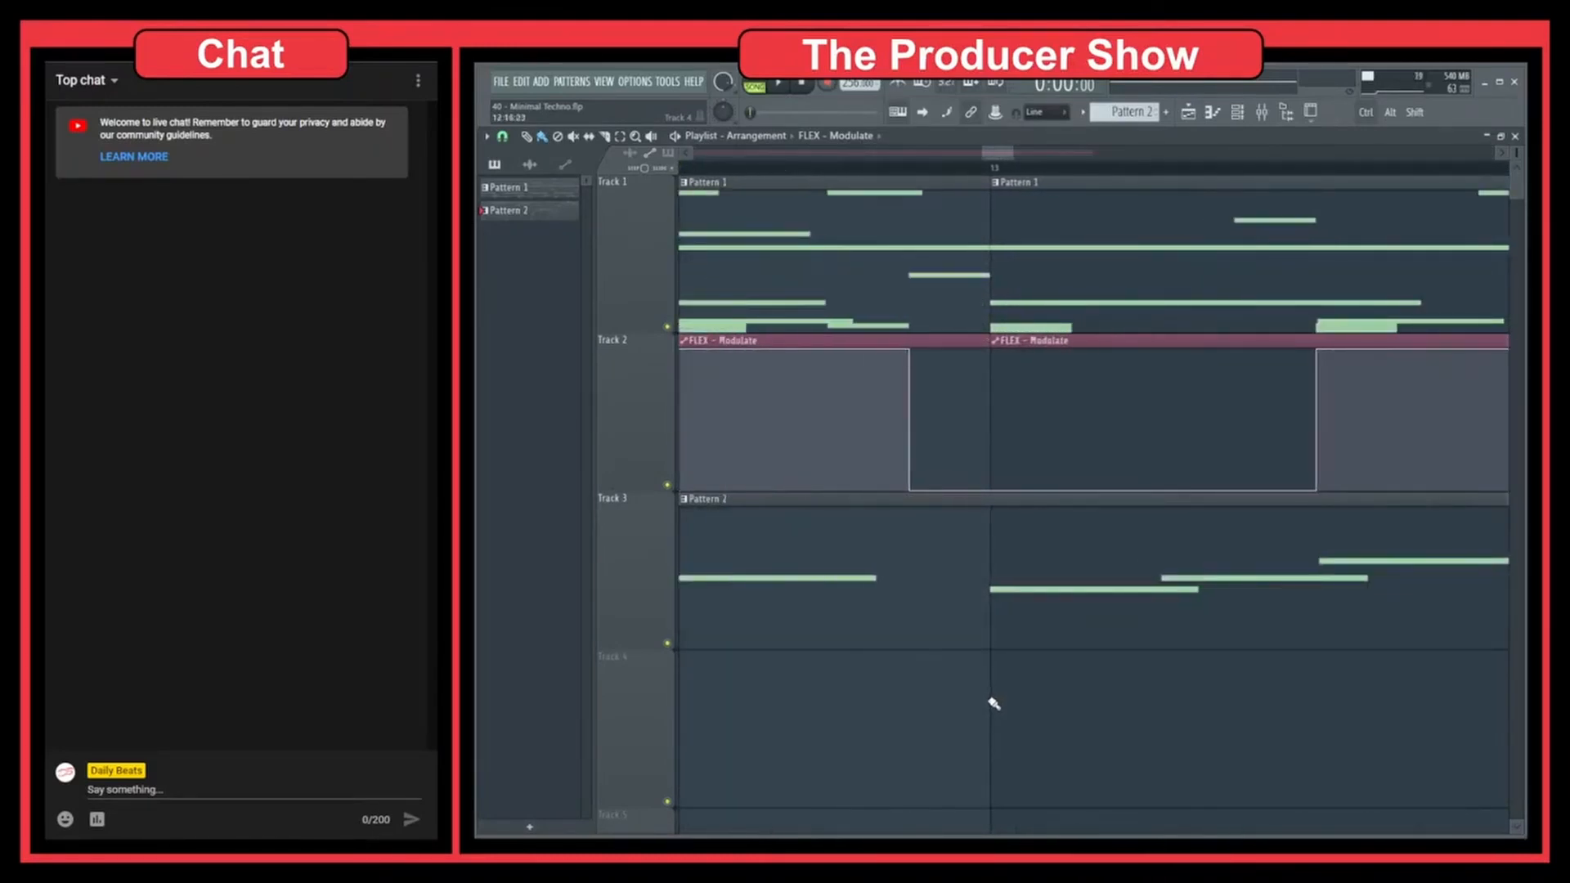
{"action": "scroll", "coordinate": [997, 697], "scroll_direction": "down", "scroll_amount": 5}
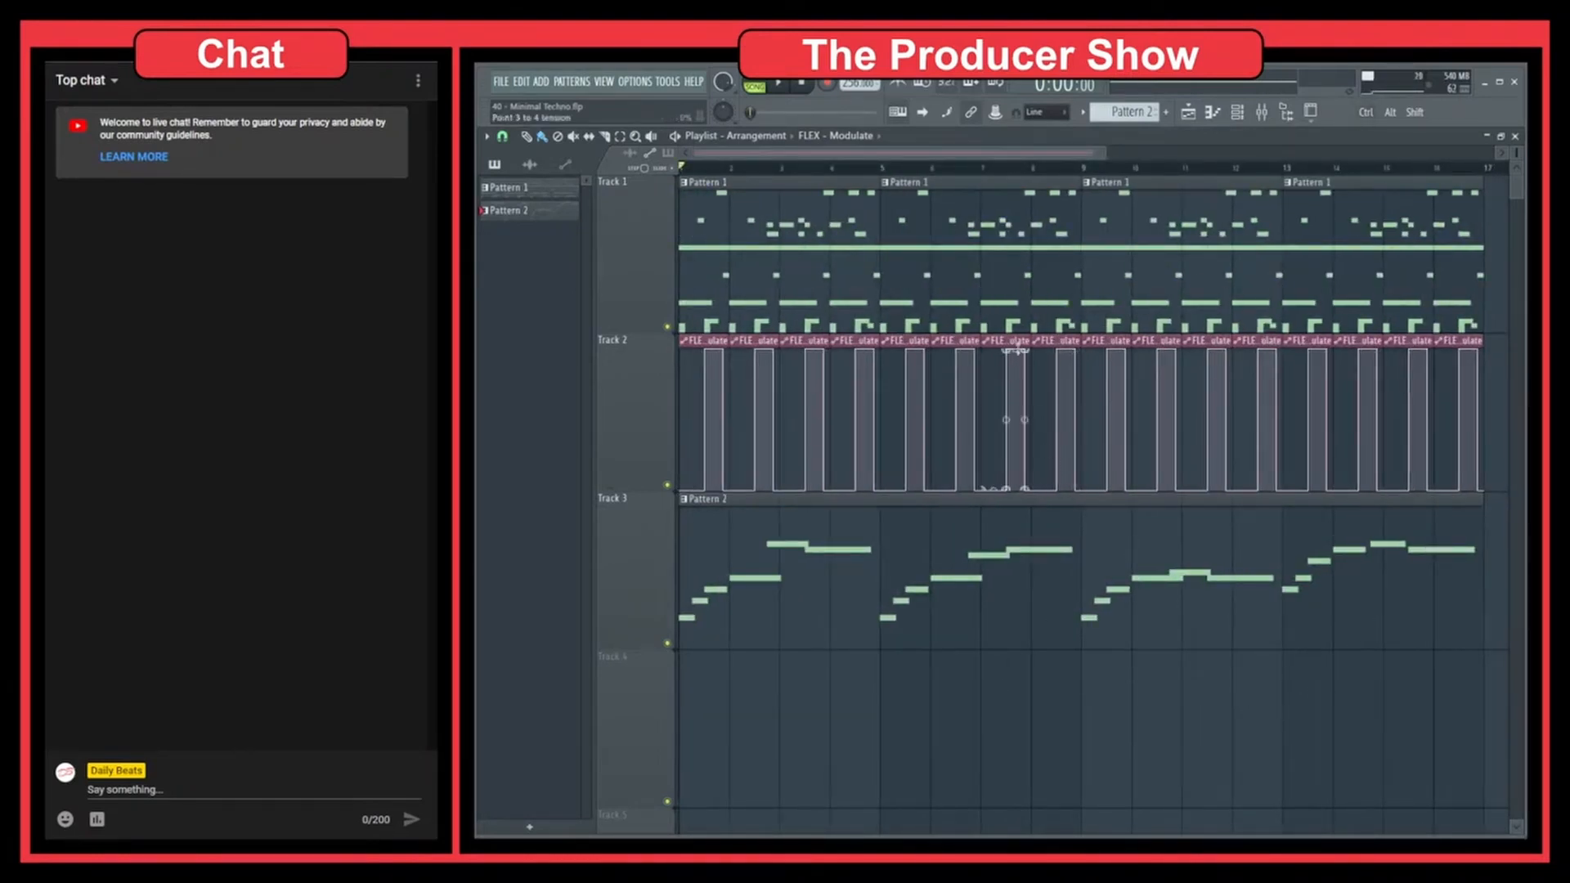
Reshape the vertical drop in Track 2's FLEX - Modulate automation clip before bar 8 into a downward curve by moving its lower point later and adjusting the tension
{"action": "scroll", "coordinate": [1012, 421], "scroll_direction": "up", "scroll_amount": 5}
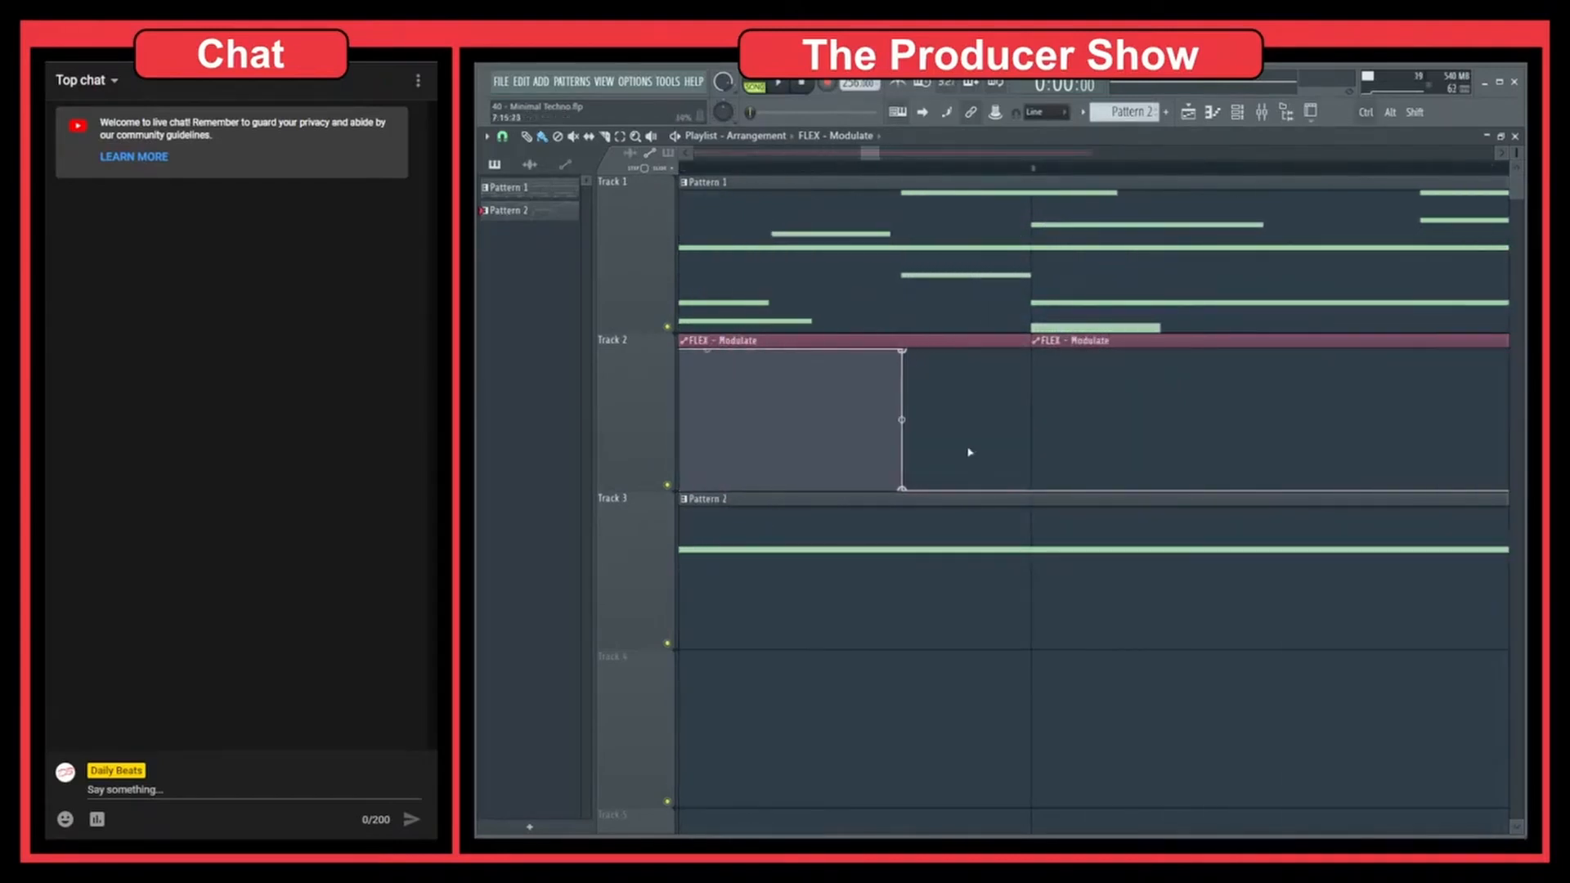
{"action": "left_click_drag", "start_coordinate": [851, 438], "coordinate": [1110, 492]}
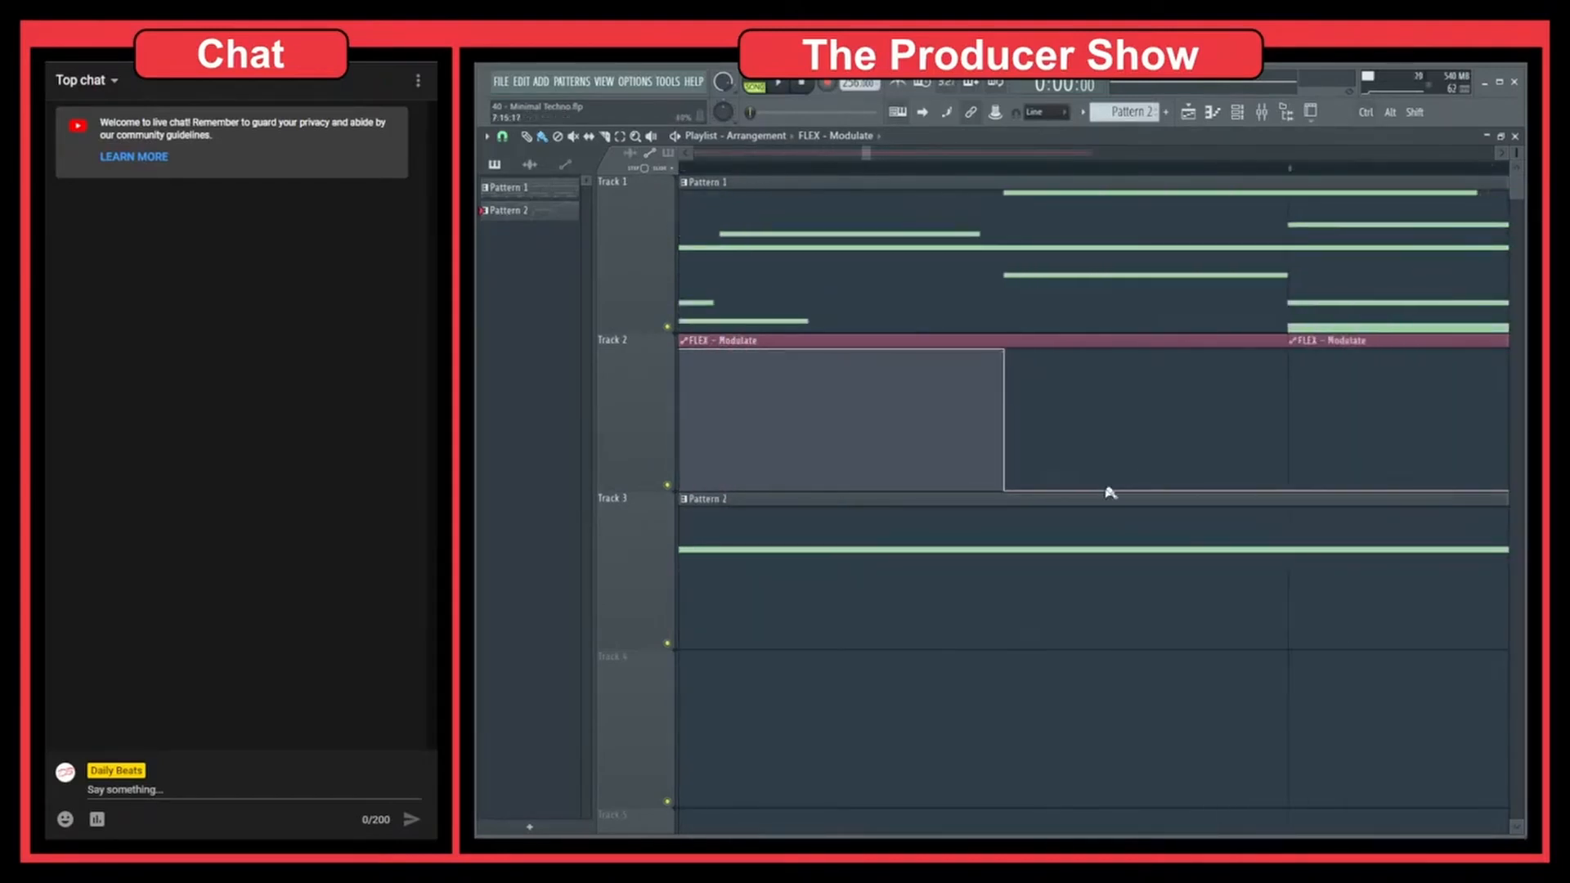
{"action": "left_click_drag", "start_coordinate": [1097, 411], "coordinate": [1026, 554]}
{"action": "left_click_drag", "start_coordinate": [1252, 471], "coordinate": [1119, 484]}
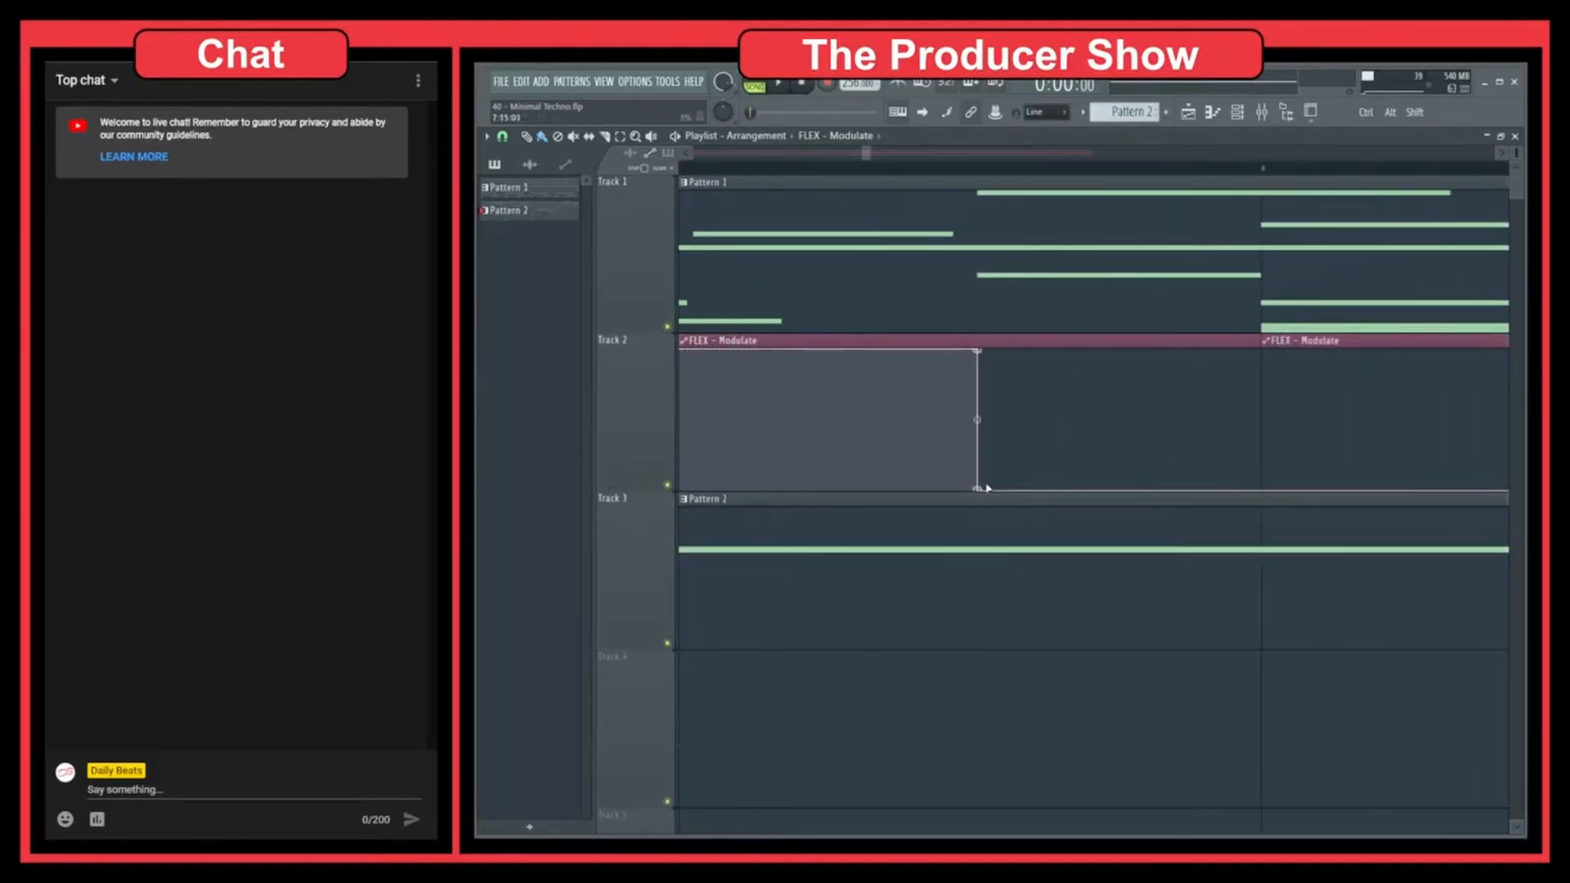
{"action": "left_click_drag", "start_coordinate": [982, 493], "coordinate": [1089, 512]}
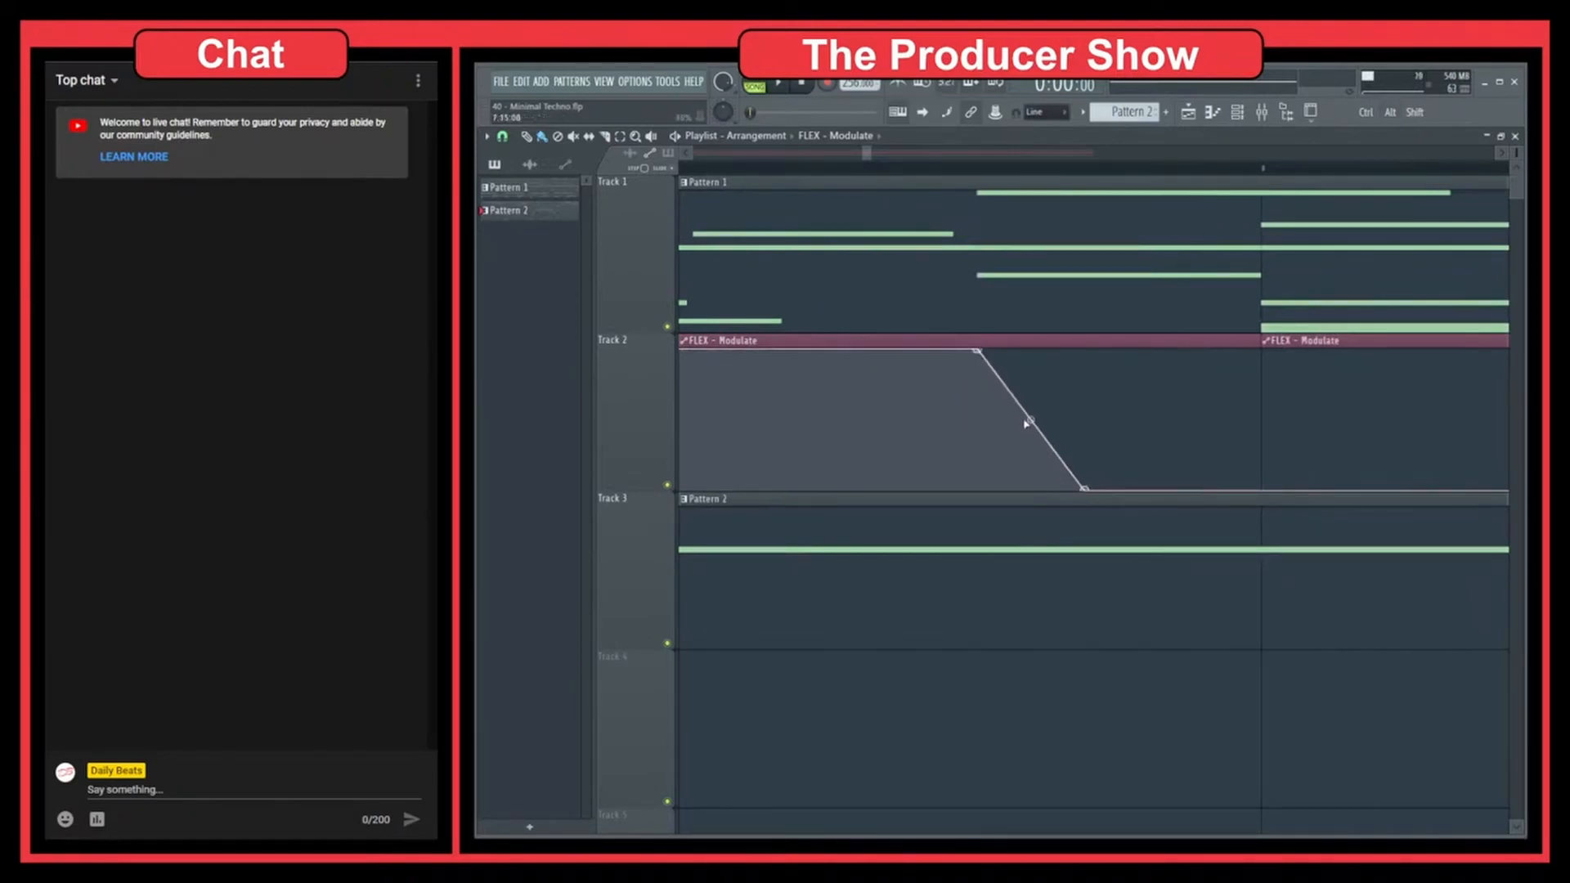
{"action": "left_click_drag", "start_coordinate": [1032, 419], "coordinate": [1033, 498]}
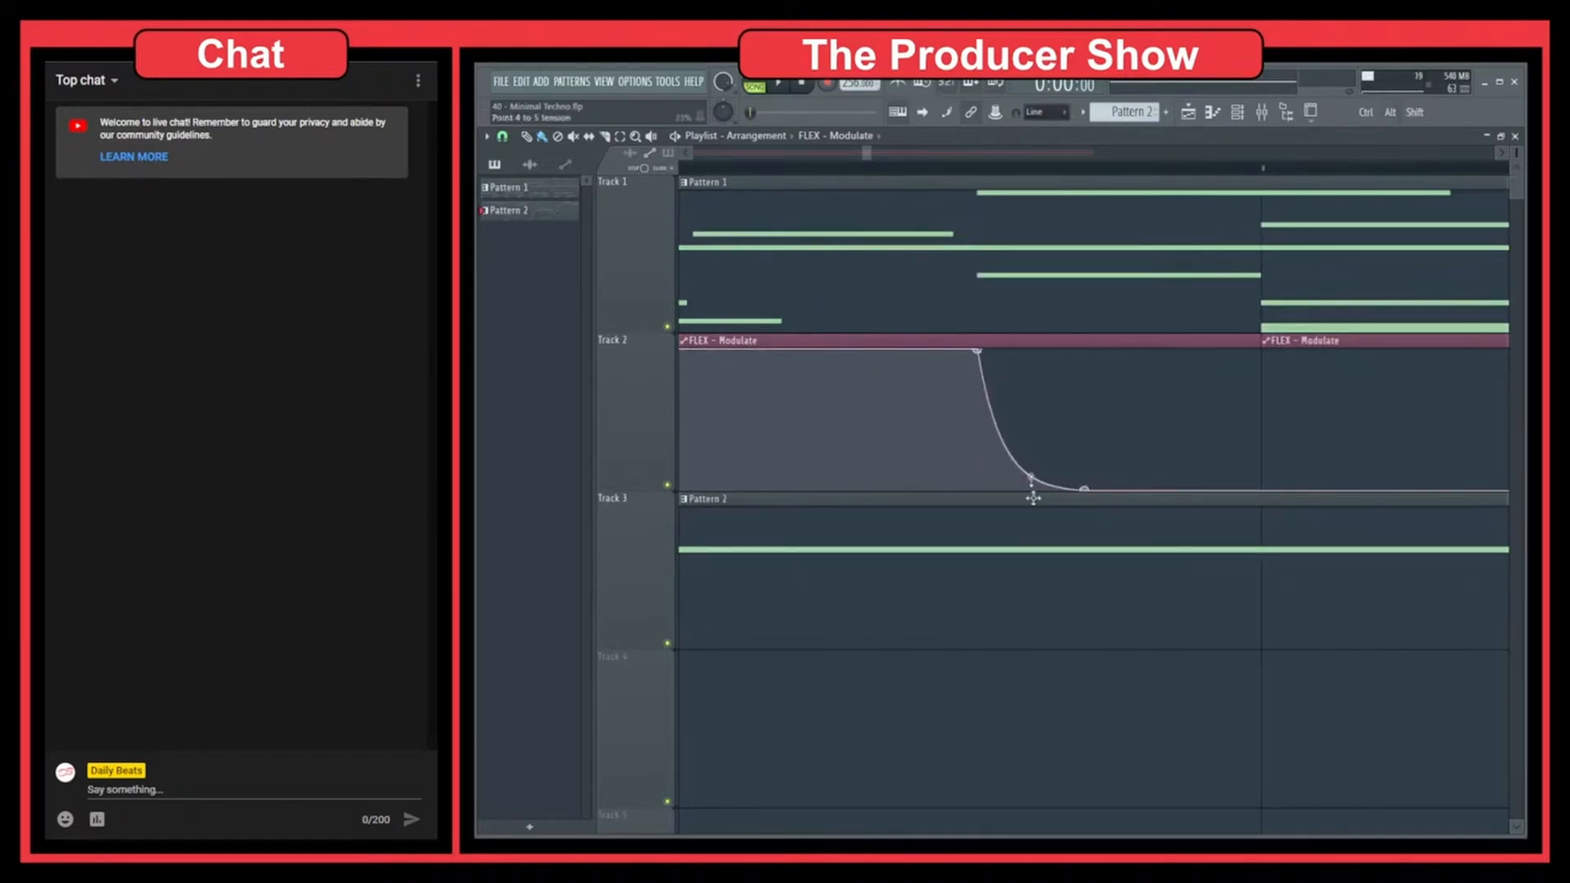
{"action": "right_click", "coordinate": [1129, 706], "text": "ctrl"}
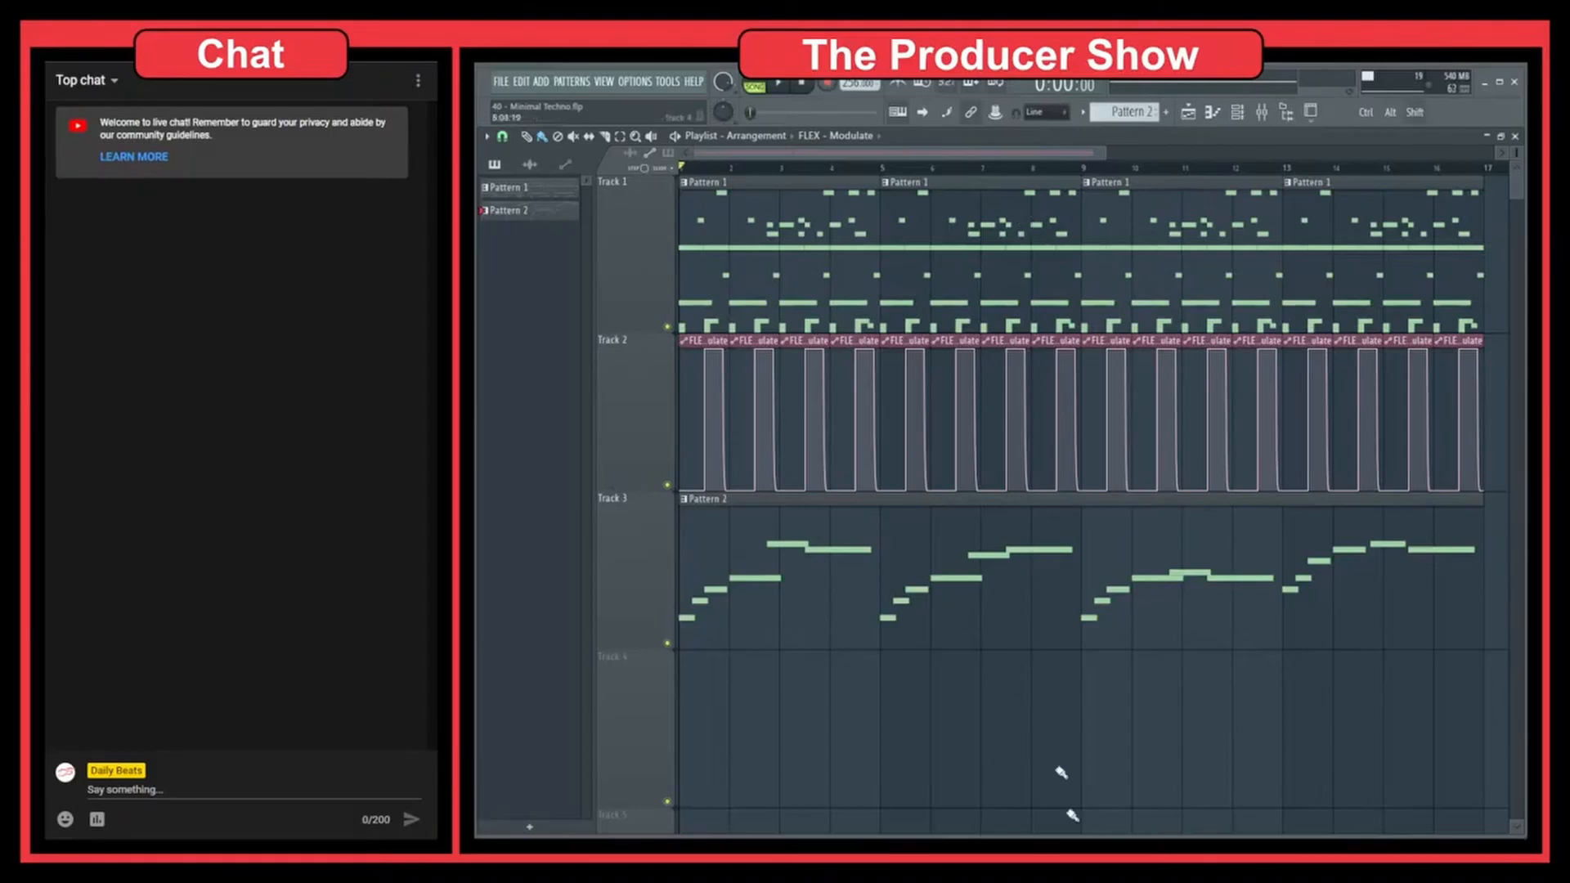
Nudge the Pattern 2 clip in Track 3 later in small increments within bar 1, and return it to the start of bar 1
{"action": "key", "text": "shift+Right"}
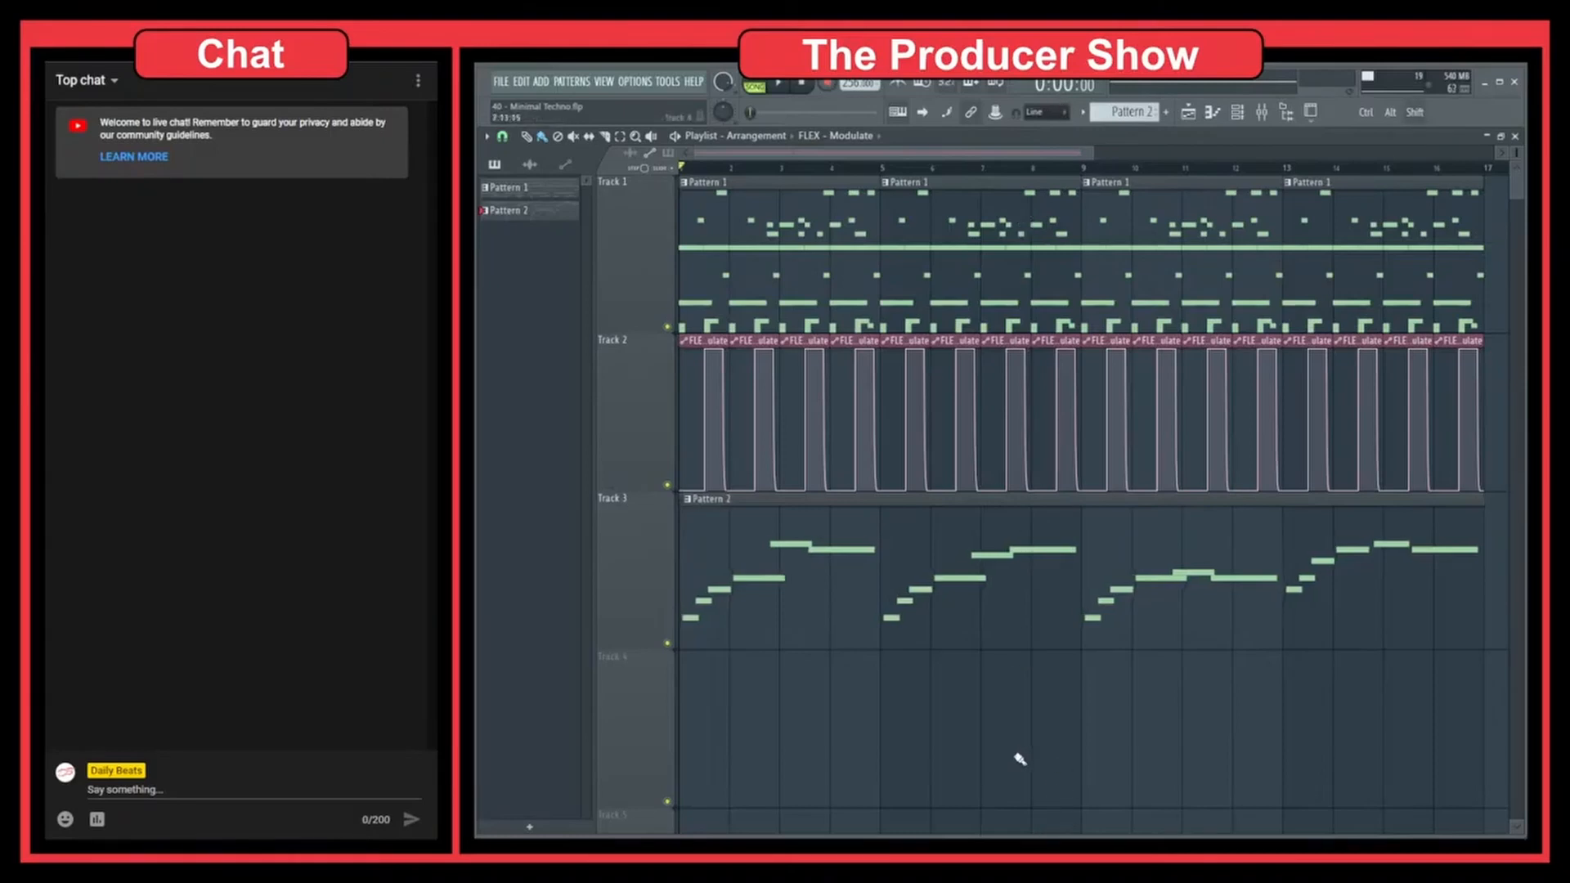
{"action": "key", "text": "shift+Left"}
{"action": "key", "text": "shift+Right"}
{"action": "key", "text": "shift+Right"}
{"action": "key", "text": "shift+Right"}
{"action": "key", "text": "shift+Right"}
{"action": "key", "text": "shift+Right"}
{"action": "key", "text": "shift+Right"}
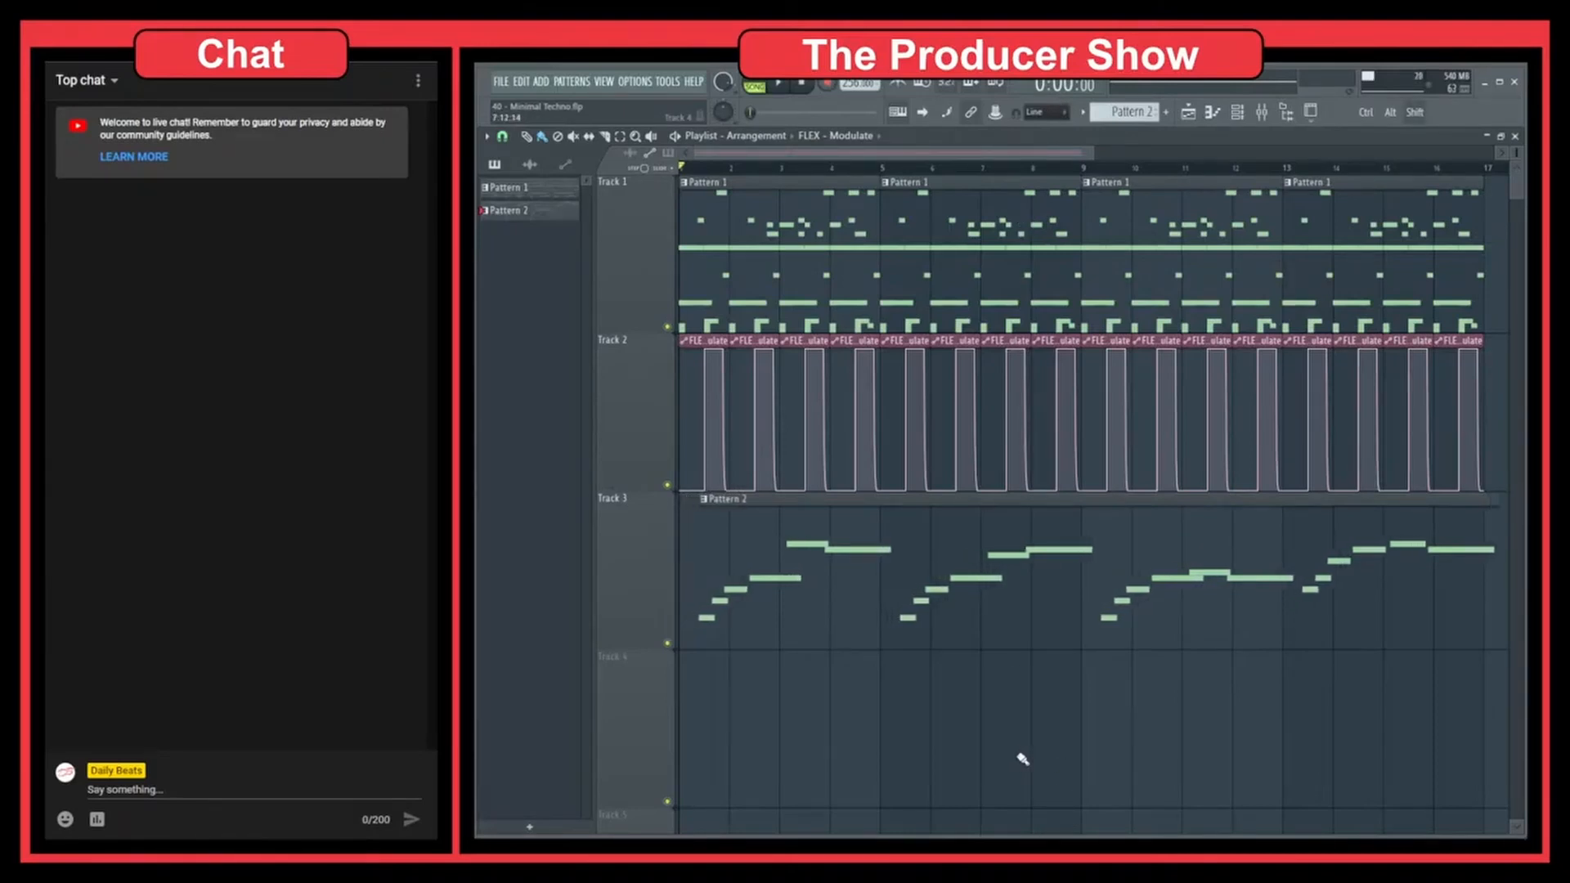
{"action": "key", "text": "shift+Left"}
{"action": "key", "text": "shift+Left"}
{"action": "key", "text": "shift+Left"}
{"action": "key", "text": "shift+Left"}
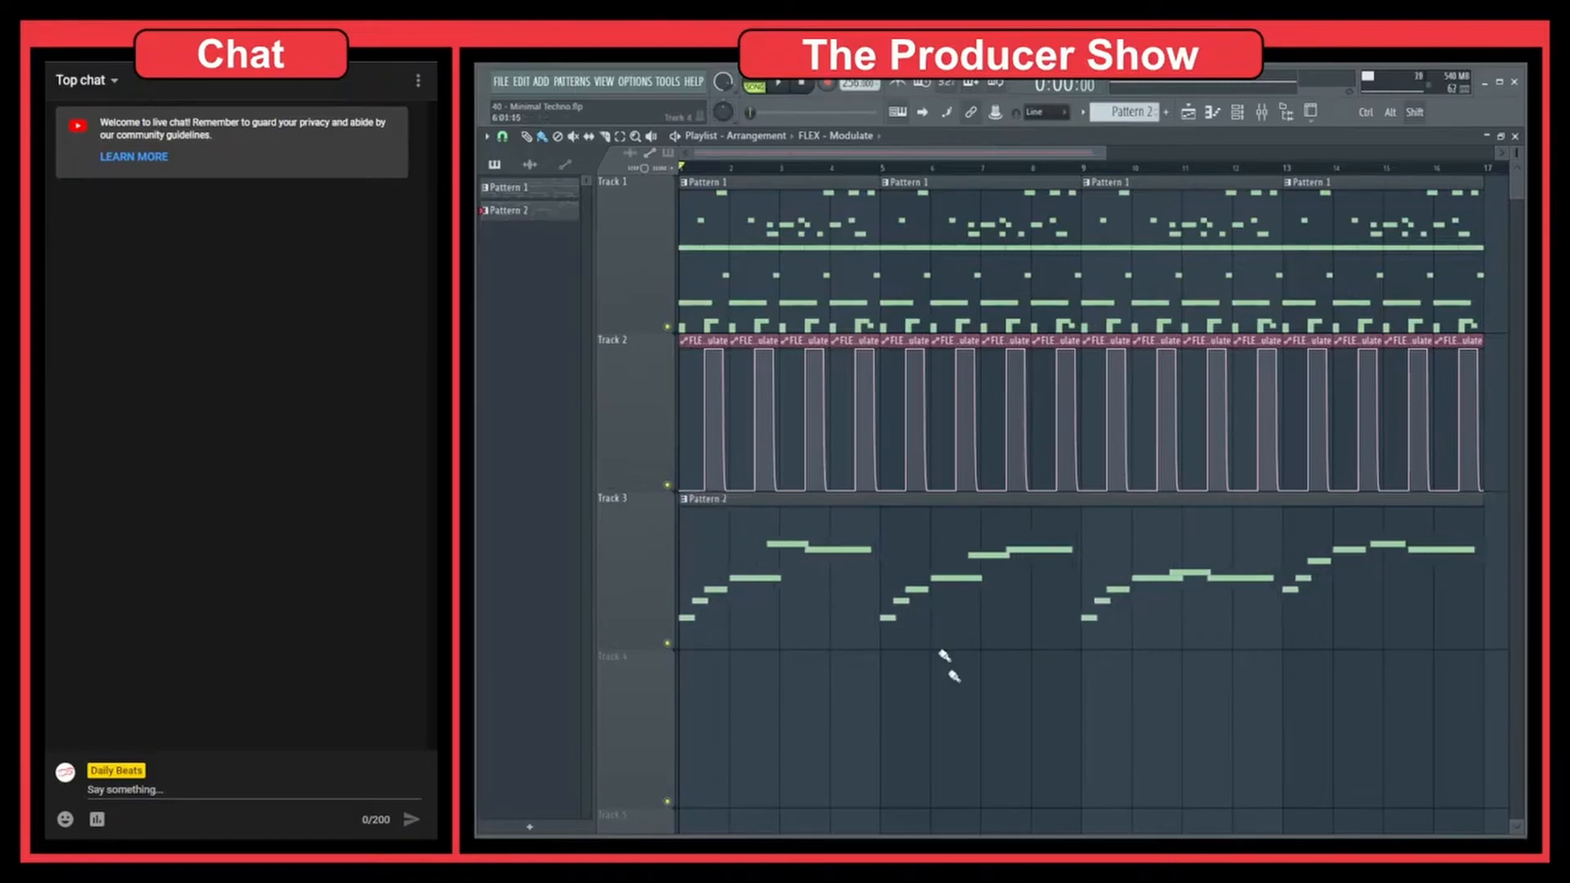
Shift the Pattern 2 clip in Track 3 later to bar 2 and back to the start of bar 1
{"action": "key", "text": "shift+Right"}
{"action": "key", "text": "shift+Right"}
{"action": "key", "text": "shift+Right"}
{"action": "key", "text": "shift+Right"}
{"action": "key", "text": "shift+Left"}
{"action": "key", "text": "shift+Left"}
{"action": "key", "text": "shift+Left"}
{"action": "key", "text": "shift+Left"}
{"action": "key", "text": "shift+Left"}
{"action": "key", "text": "shift+Left"}
{"action": "key", "text": "shift+Left"}
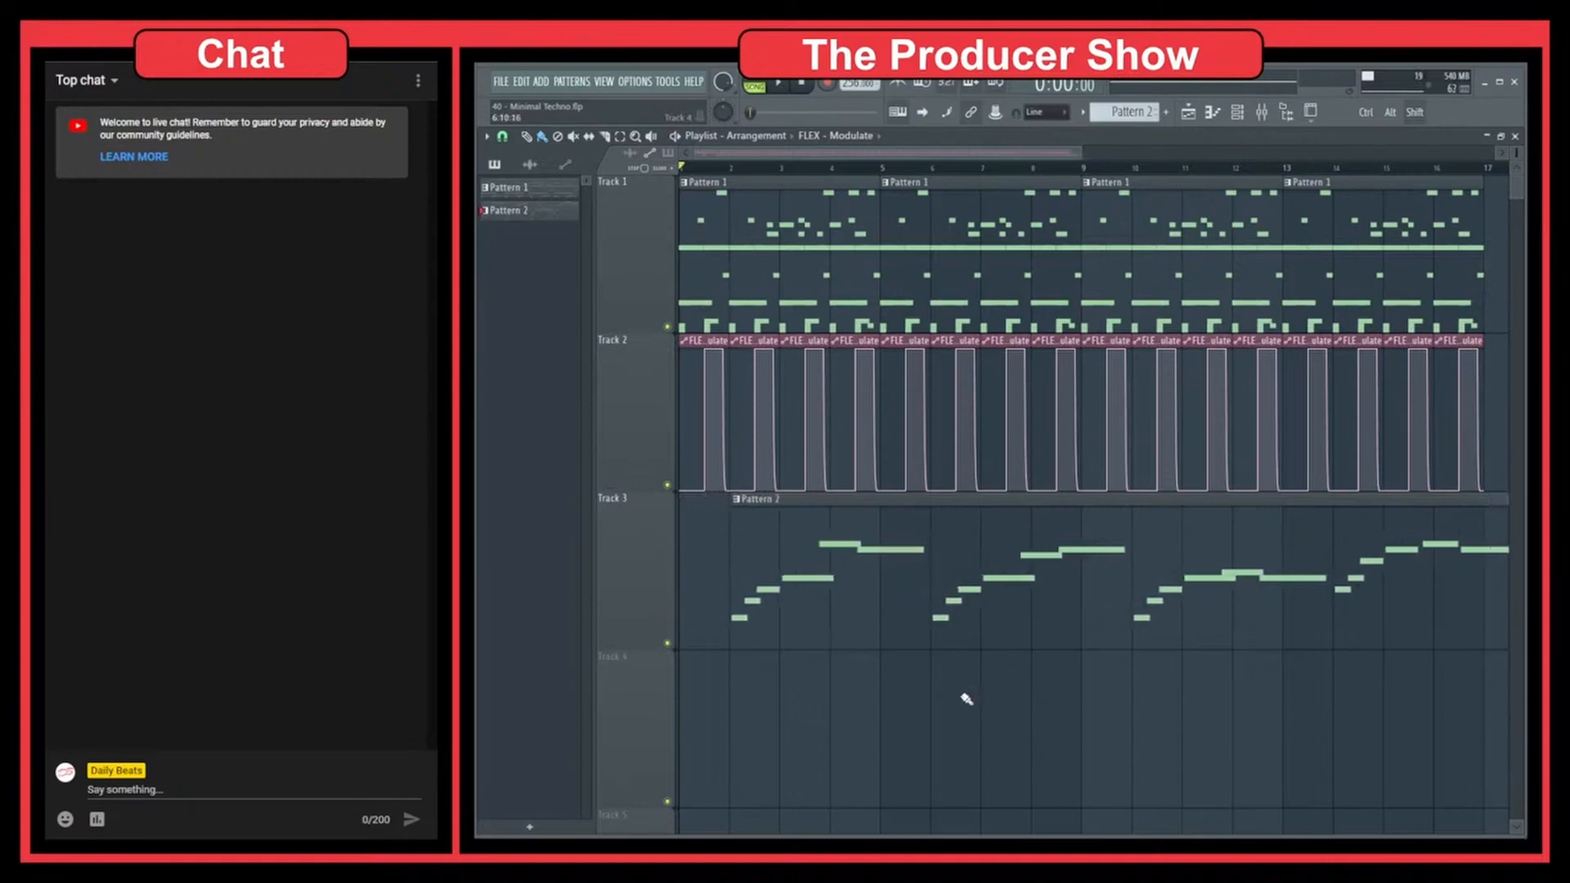
{"action": "key", "text": "shift+Left"}
{"action": "key", "text": "shift+Left"}
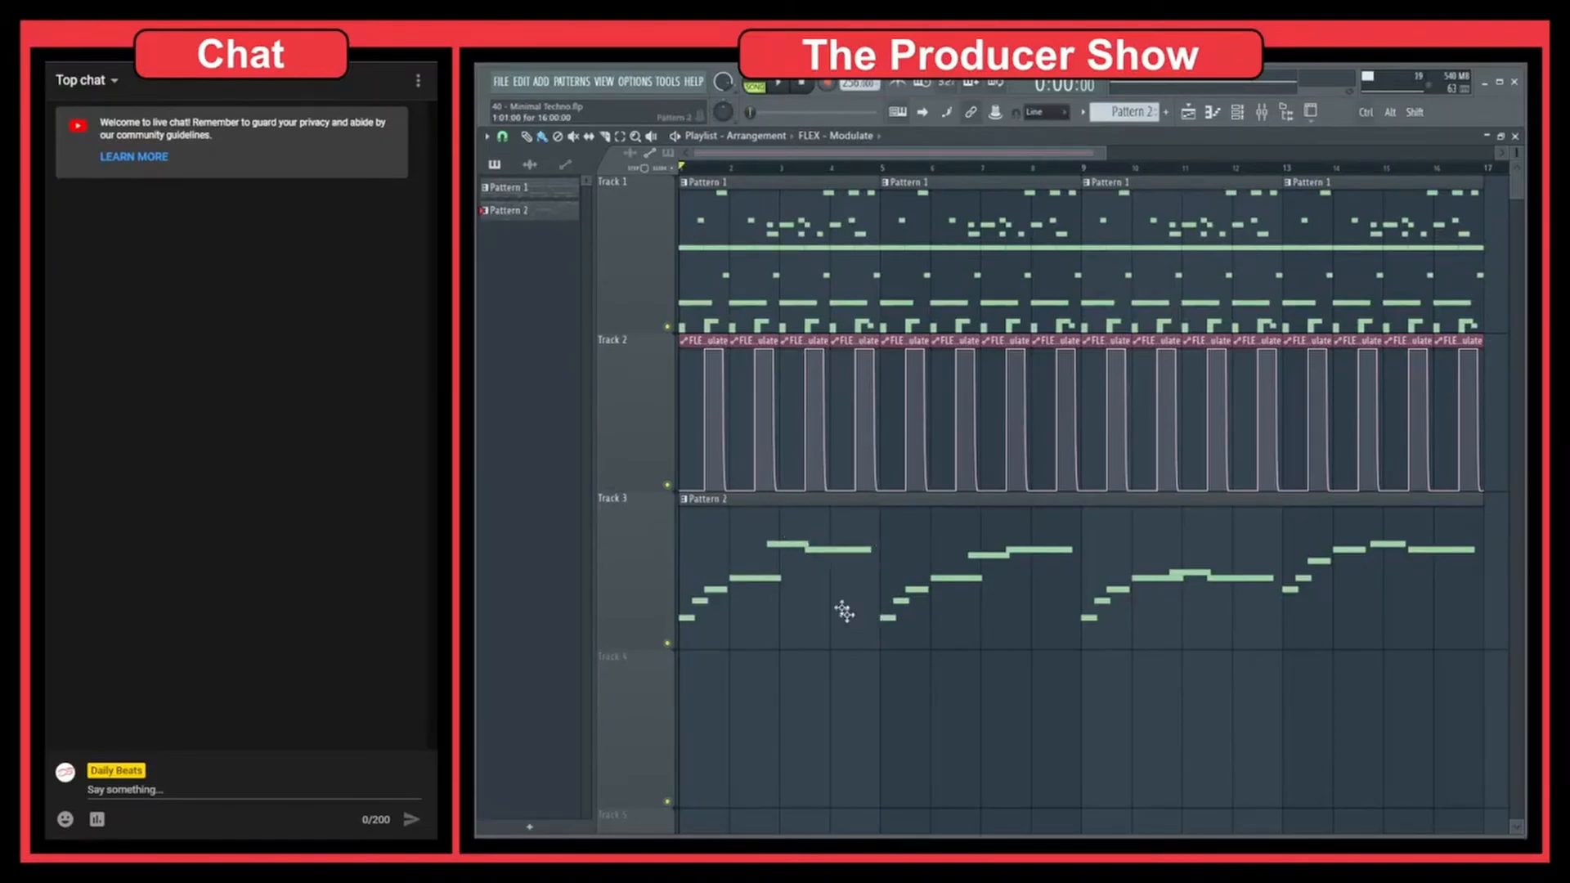
Nudge the Pattern 2 clip in Track 3 and the Pattern 1 clip at bar 5 in fine increments in close-up
{"action": "scroll", "coordinate": [872, 606], "scroll_direction": "up", "scroll_amount": 5}
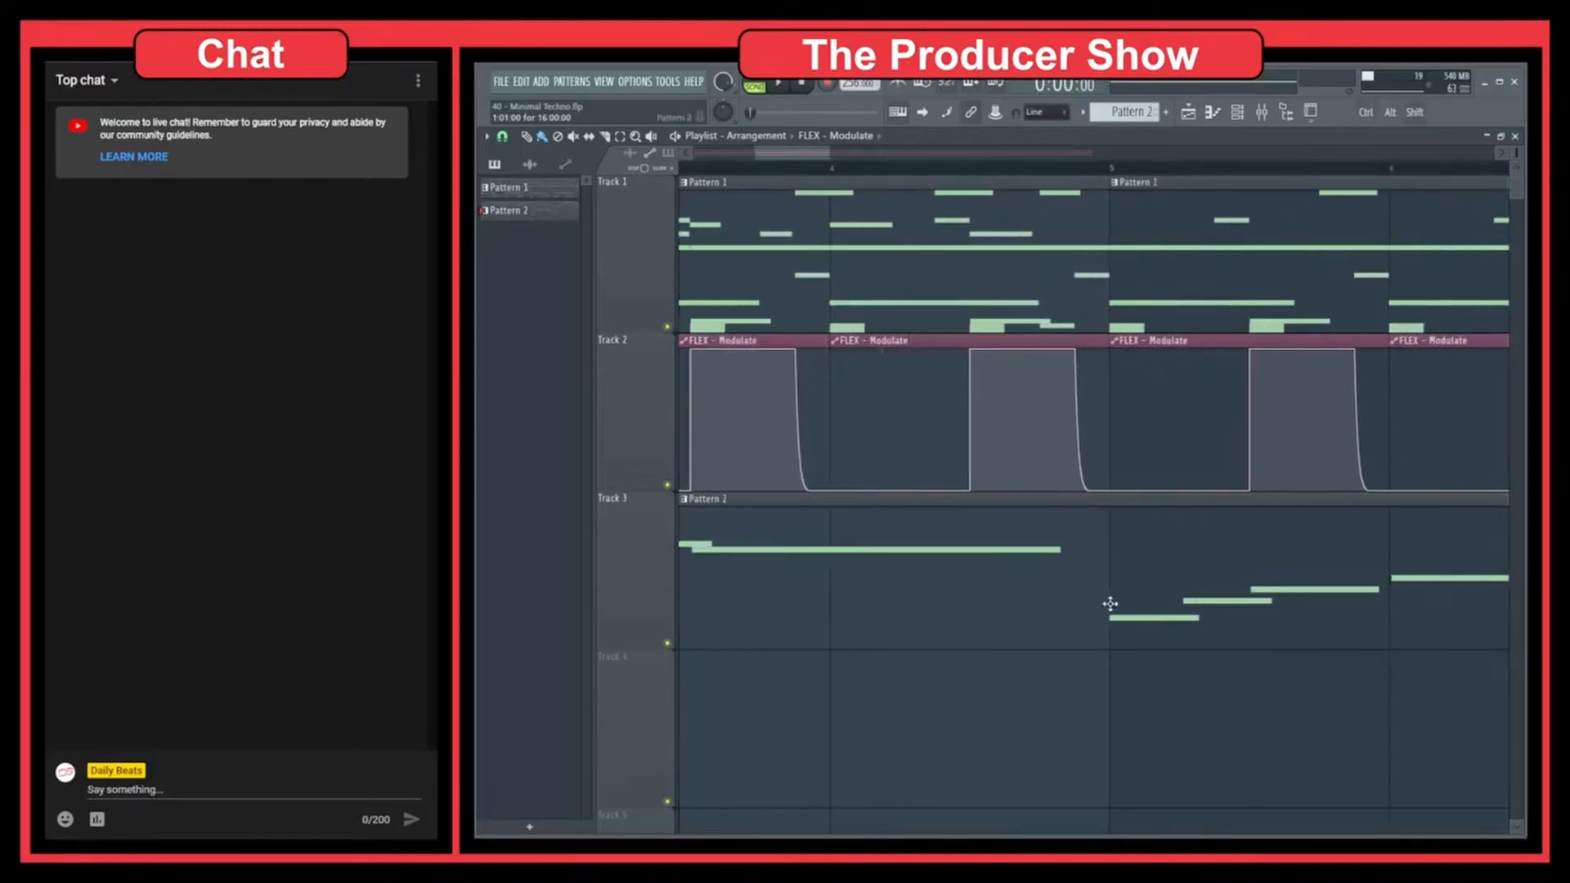
{"action": "scroll", "coordinate": [1133, 683], "scroll_direction": "up", "scroll_amount": 12}
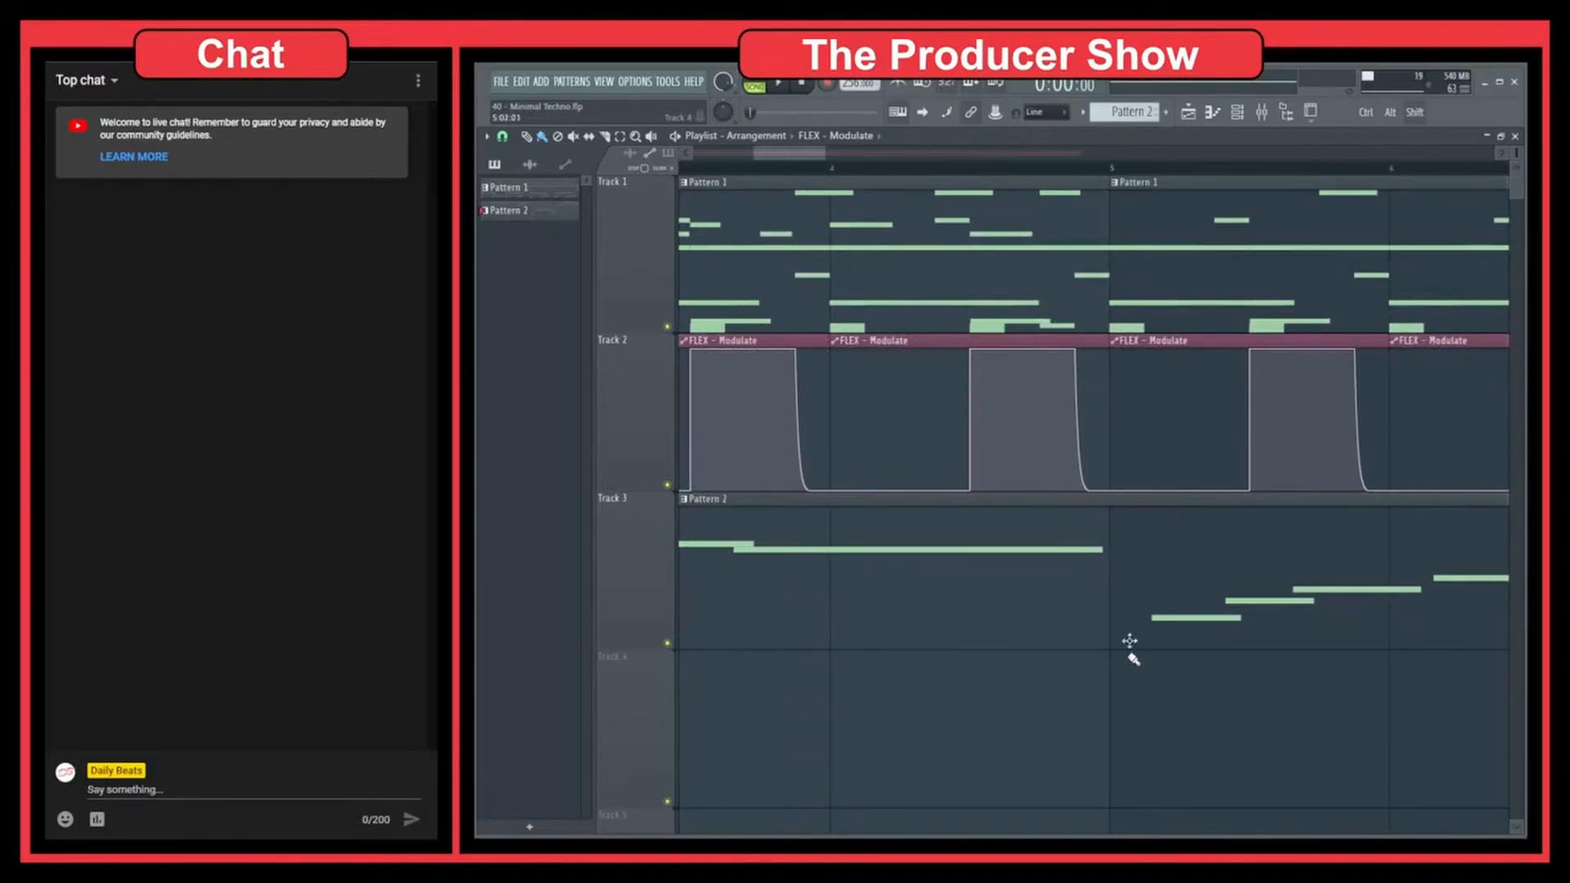
{"action": "scroll", "coordinate": [1130, 311], "scroll_direction": "down", "scroll_amount": 4}
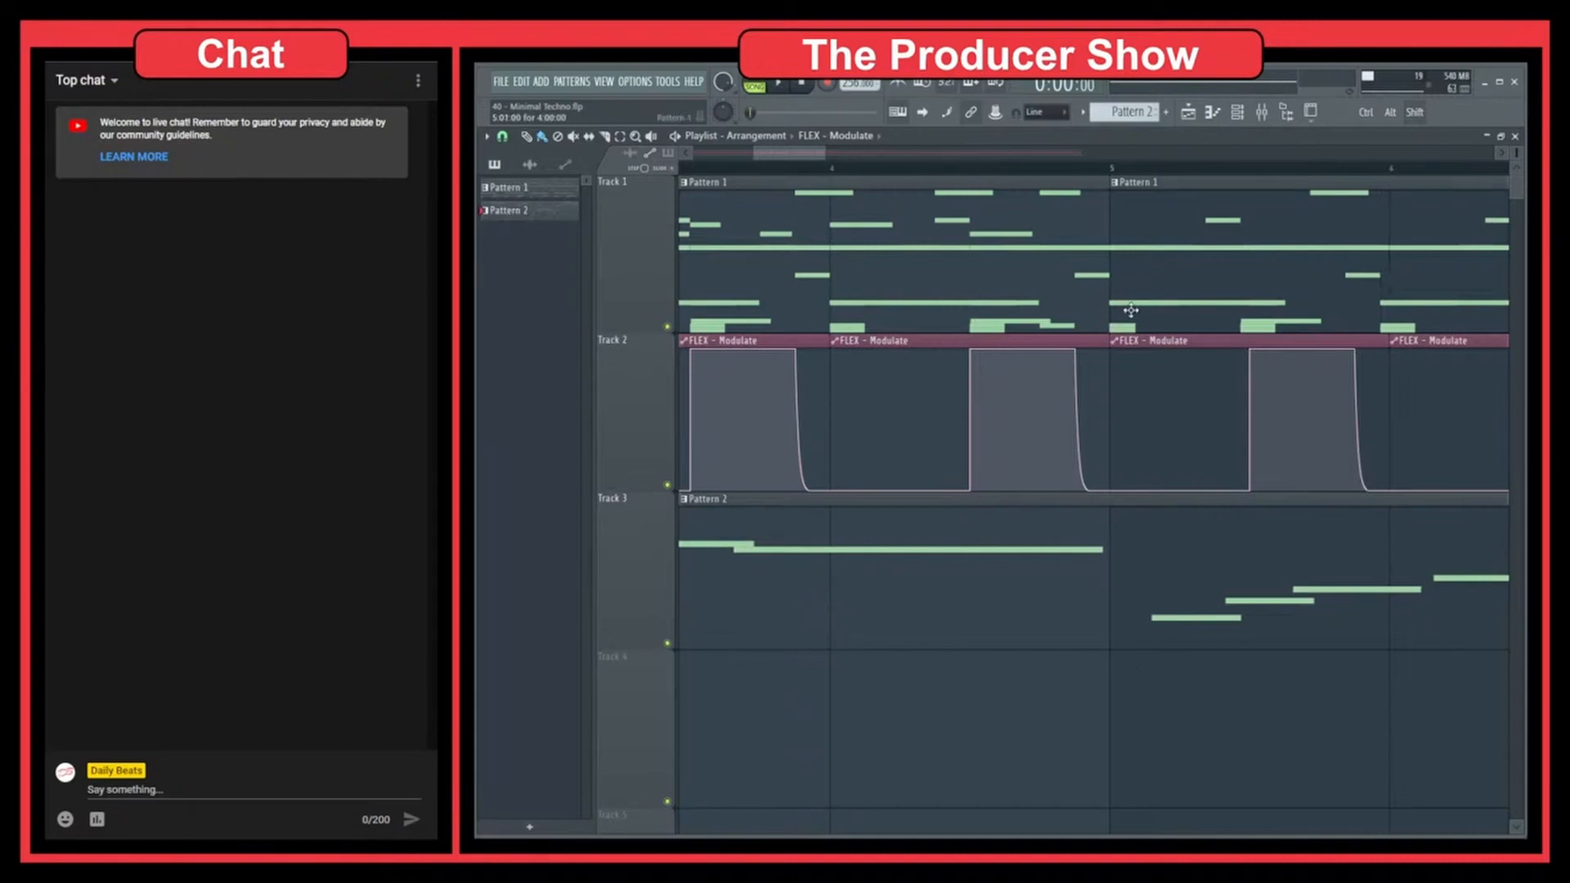
{"action": "scroll", "coordinate": [1130, 312], "scroll_direction": "up", "scroll_amount": 4}
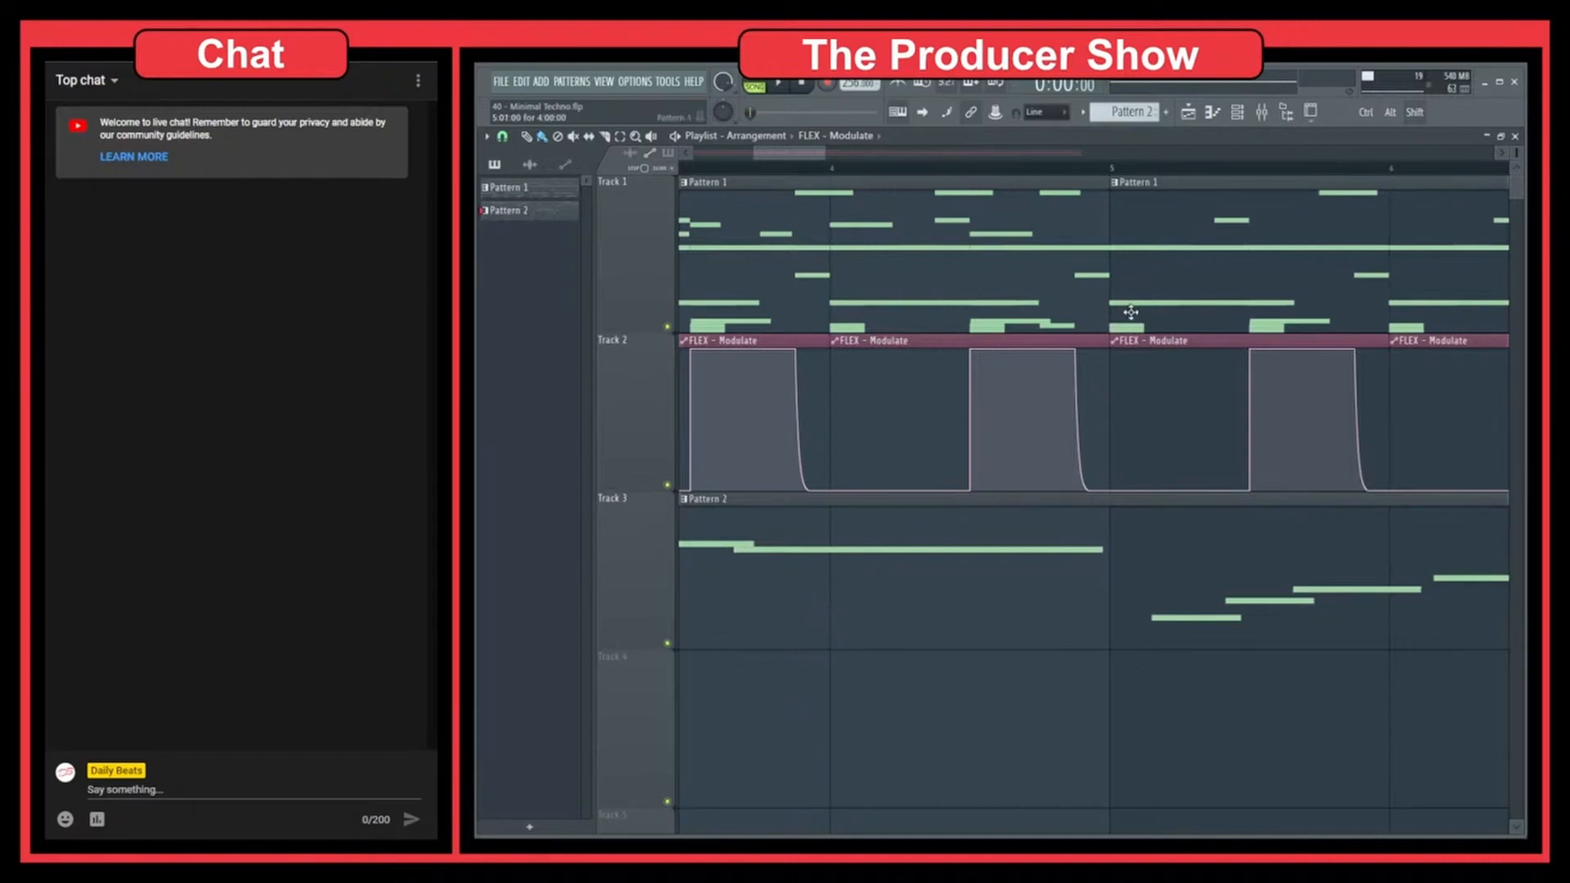
{"action": "scroll", "coordinate": [1130, 643], "scroll_direction": "down", "scroll_amount": 6}
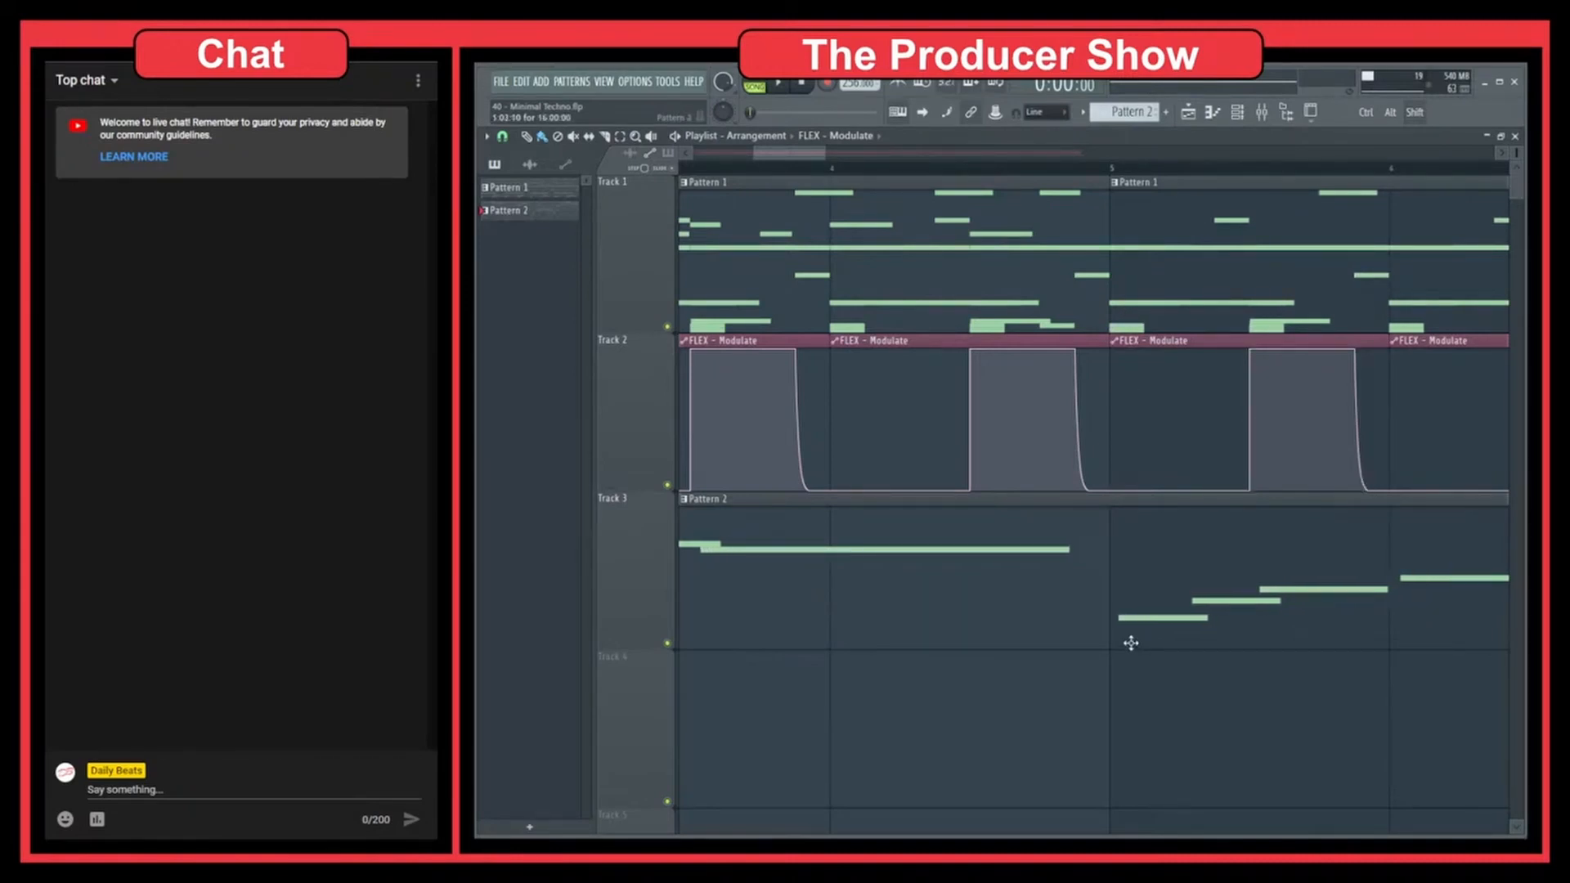
{"action": "scroll", "coordinate": [1130, 643], "scroll_direction": "up", "scroll_amount": 3}
{"action": "scroll", "coordinate": [1120, 695], "scroll_direction": "down", "scroll_amount": 5}
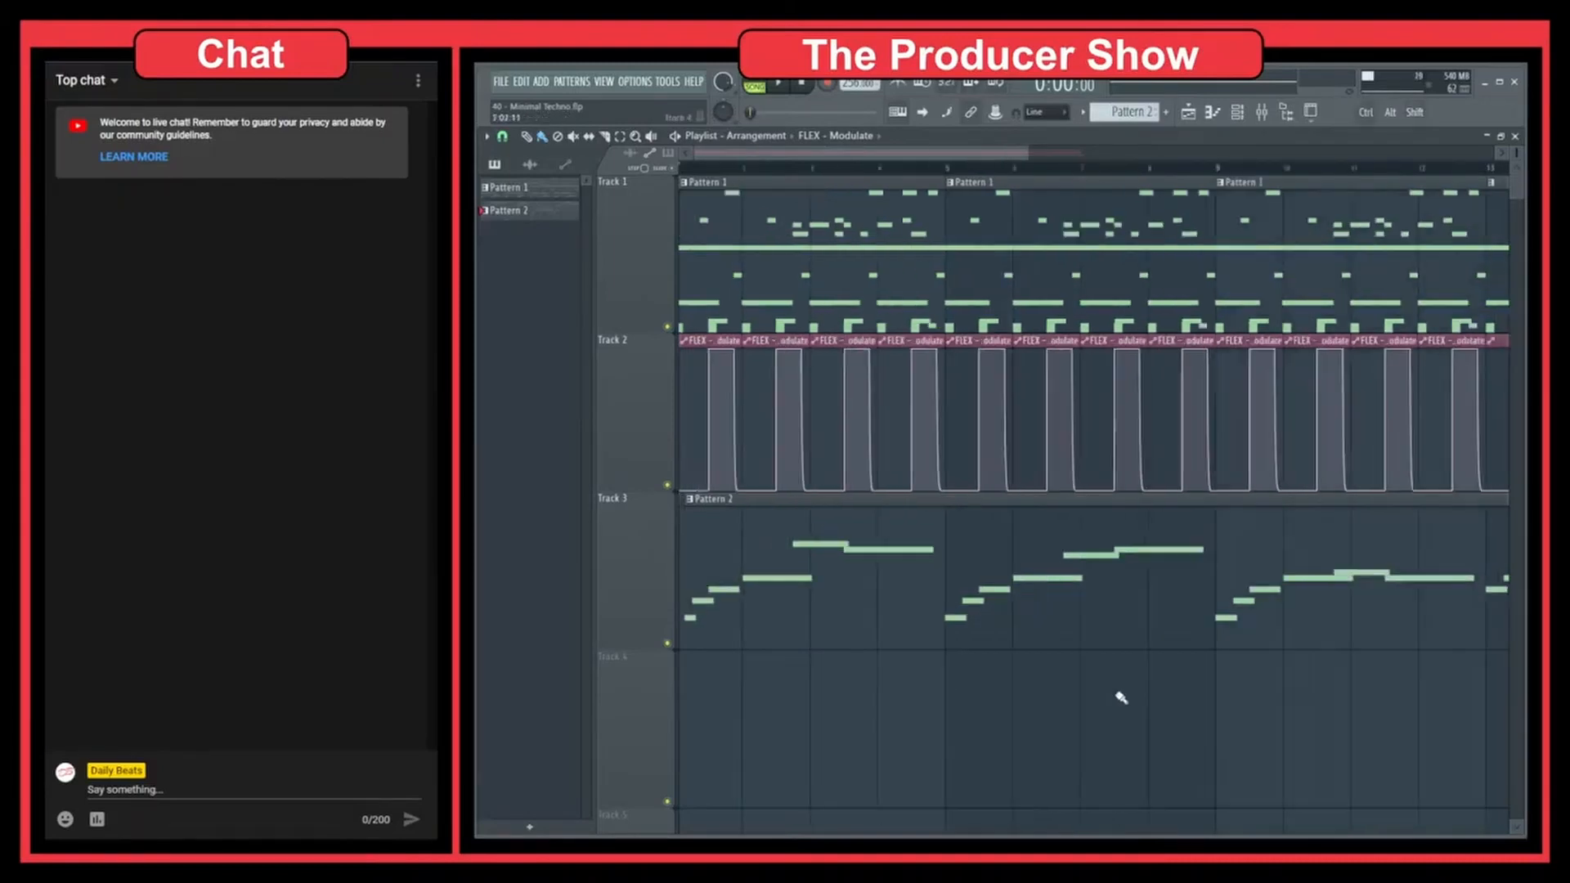
Move the Pattern 2 clip in Track 3 back to the start of bar 1
{"action": "scroll", "coordinate": [992, 723], "scroll_direction": "down", "scroll_amount": 3}
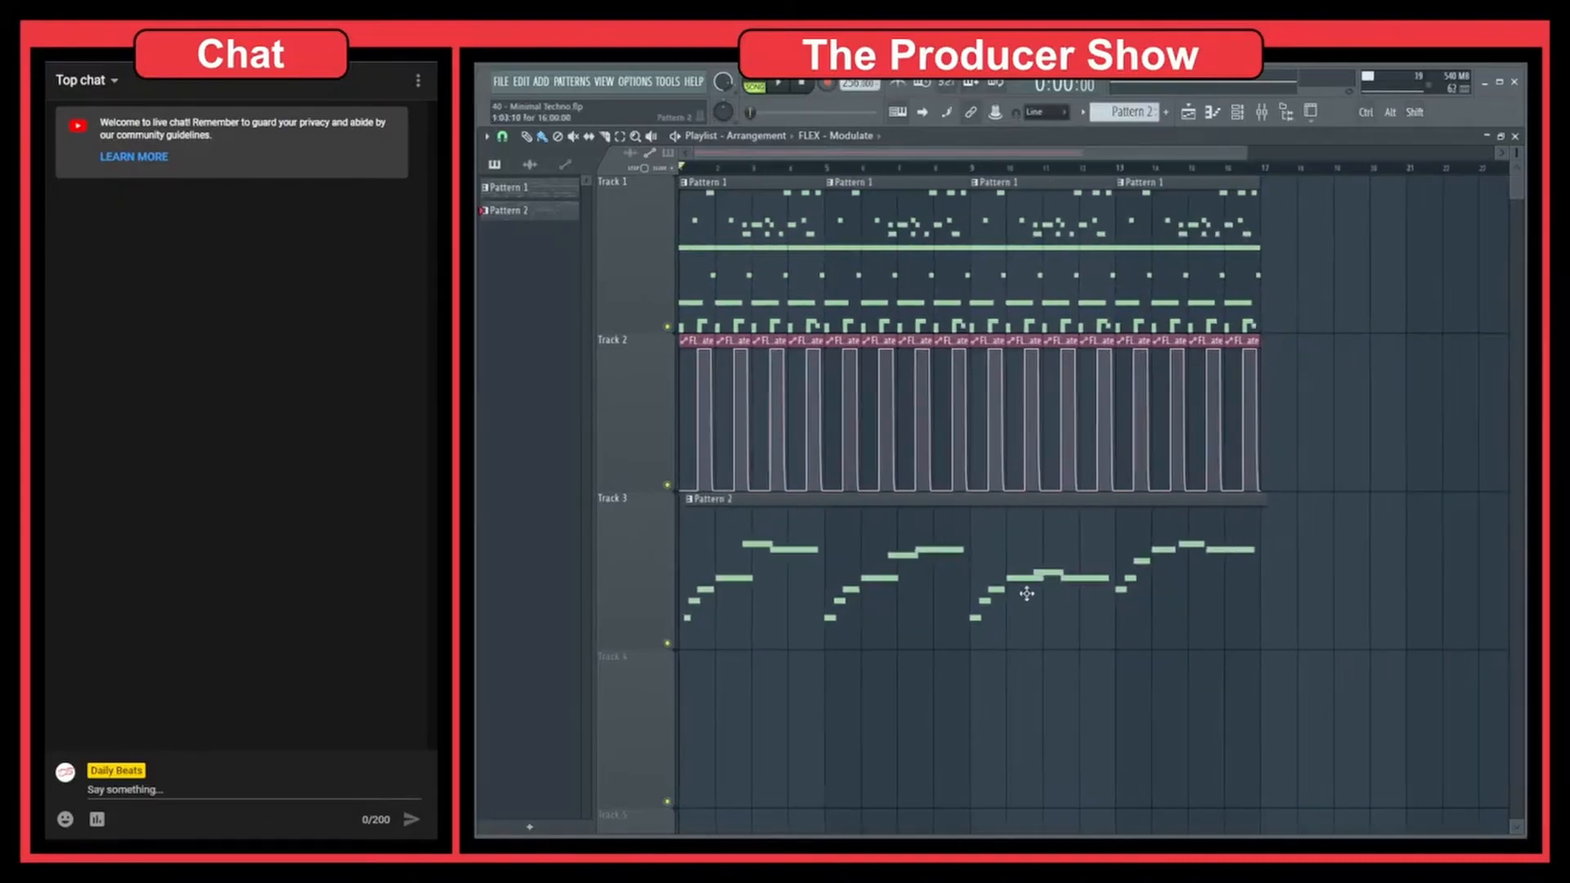
{"action": "left_click_drag", "start_coordinate": [1028, 594], "coordinate": [859, 594]}
{"action": "scroll", "coordinate": [963, 636], "scroll_direction": "up", "scroll_amount": 5}
{"action": "scroll", "coordinate": [963, 636], "scroll_direction": "up", "scroll_amount": 3}
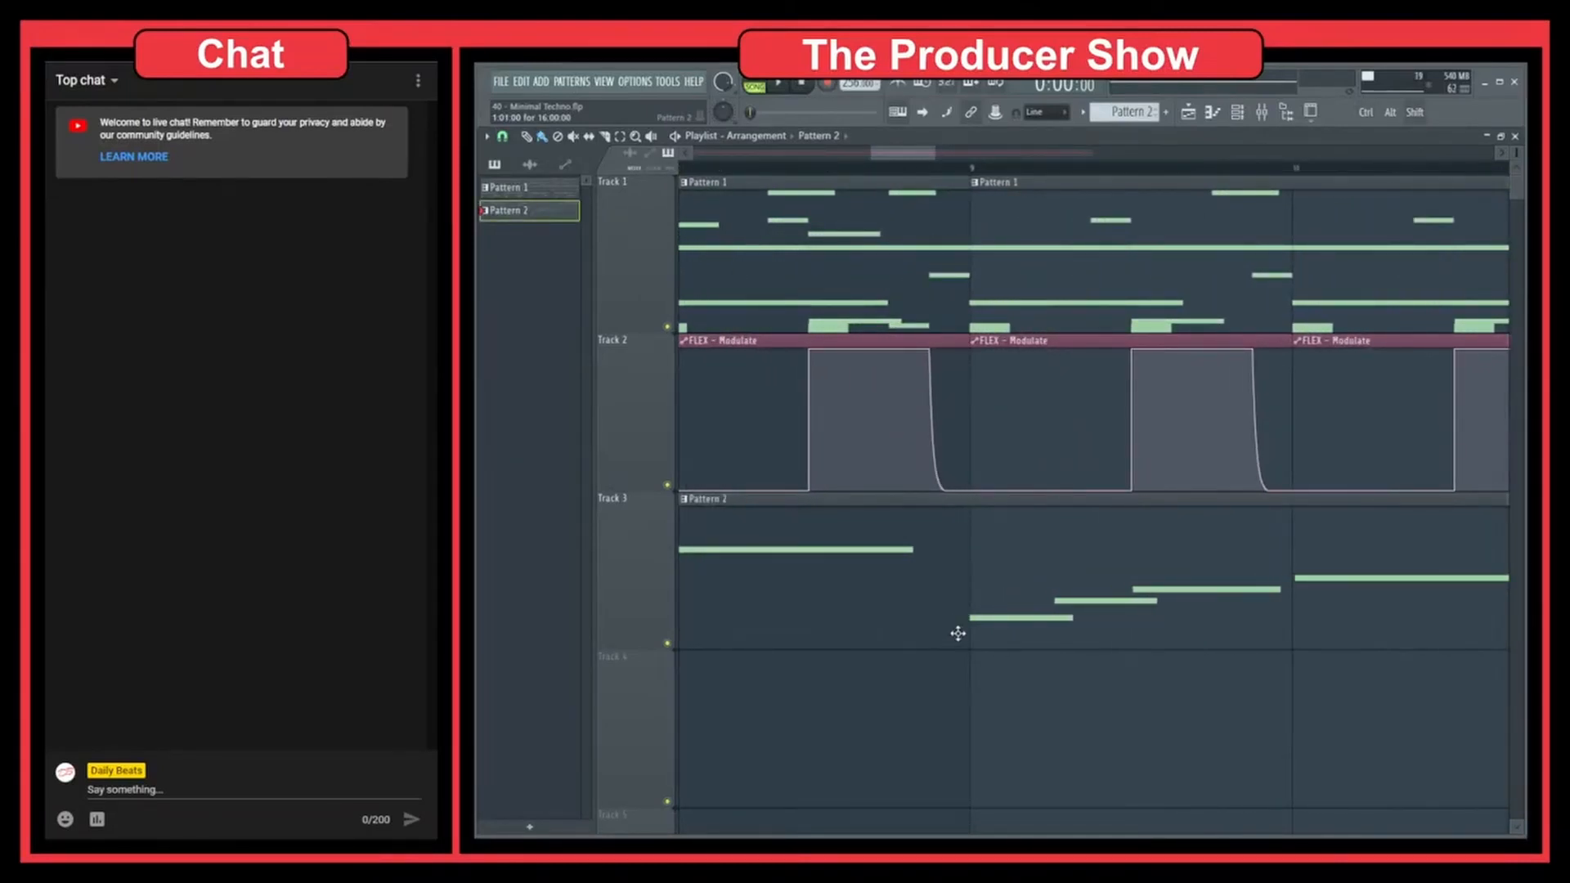
Examine the arrangement at different track heights, from enlarged tracks to a compact view of all tracks
{"action": "scroll", "coordinate": [958, 634], "scroll_direction": "down", "scroll_amount": 6}
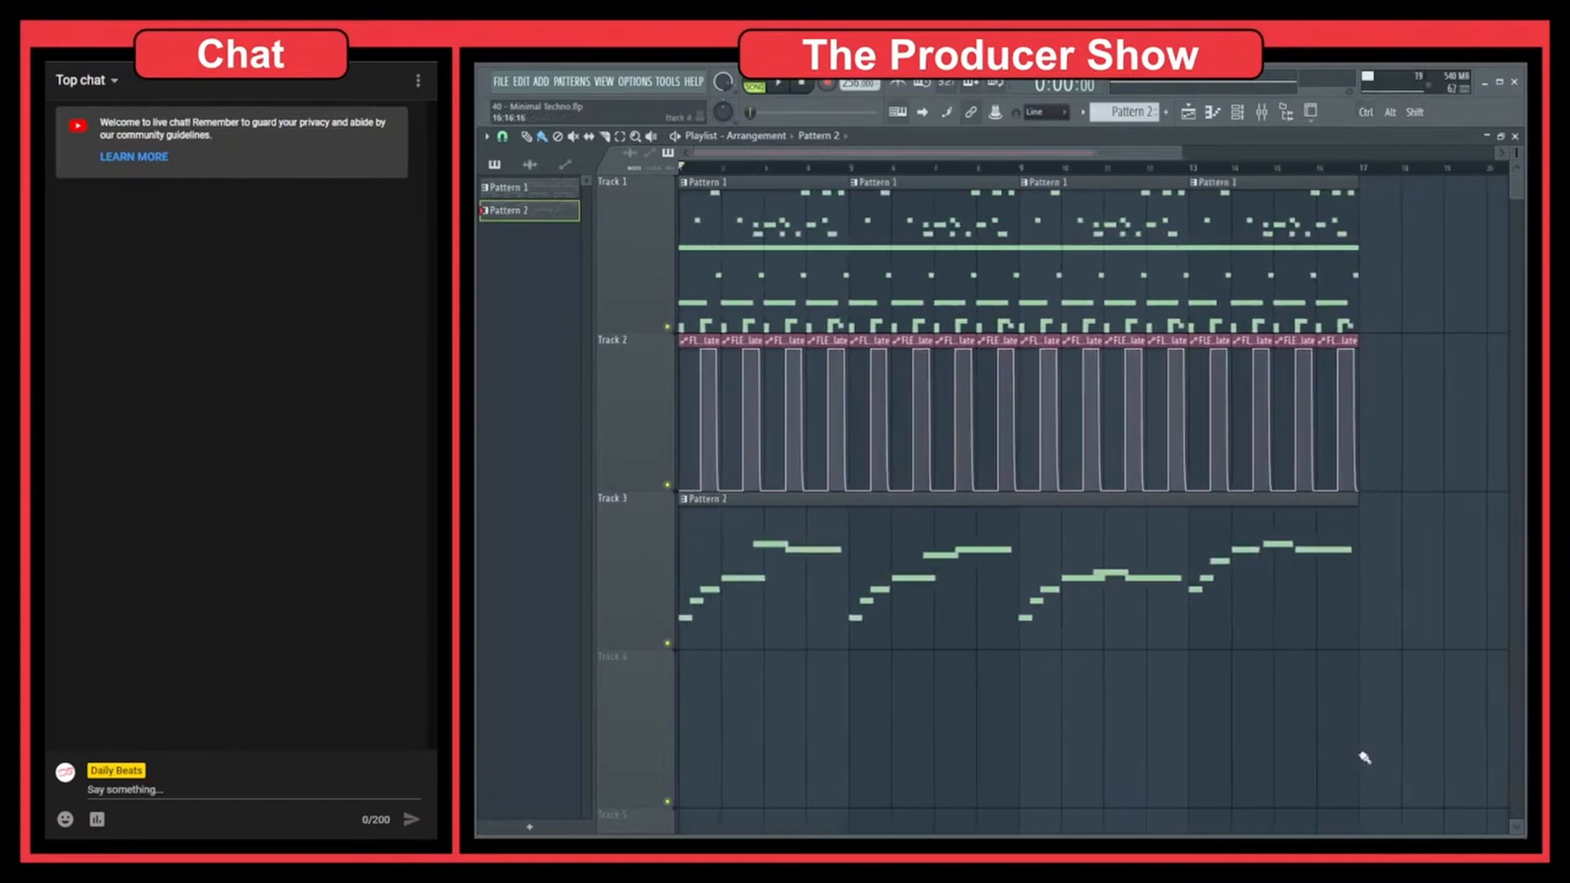
{"action": "scroll", "coordinate": [1045, 709], "scroll_direction": "down", "scroll_amount": 3, "text": "alt"}
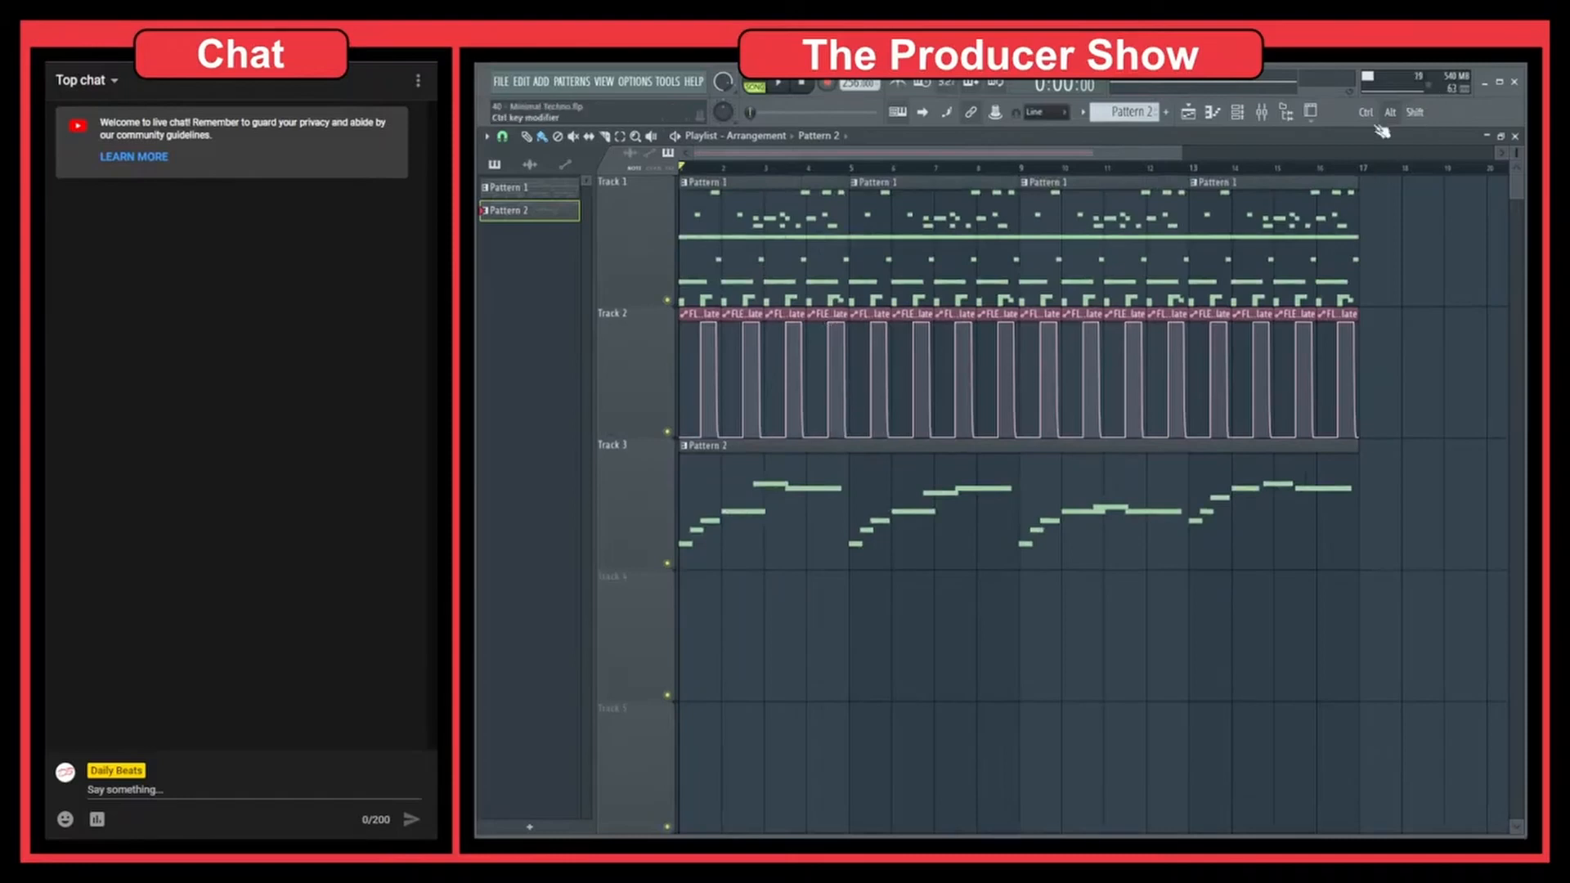
{"action": "scroll", "coordinate": [840, 290], "scroll_direction": "up", "scroll_amount": 2, "text": "alt"}
{"action": "scroll", "coordinate": [840, 291], "scroll_direction": "up", "scroll_amount": 1, "text": "alt"}
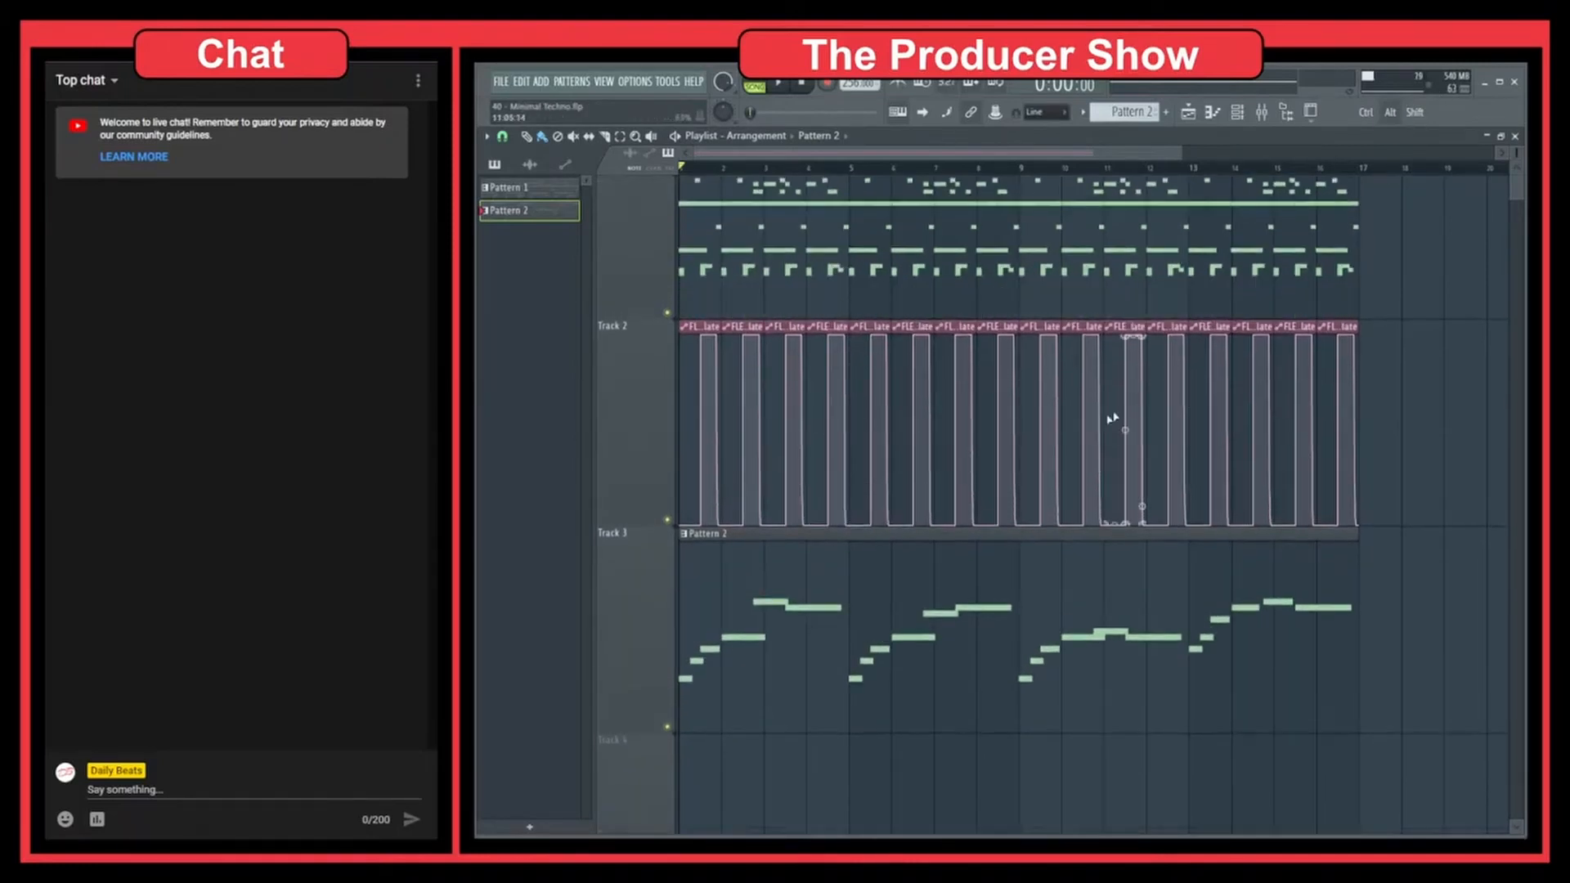
{"action": "scroll", "coordinate": [1423, 448], "scroll_direction": "up", "scroll_amount": 2}
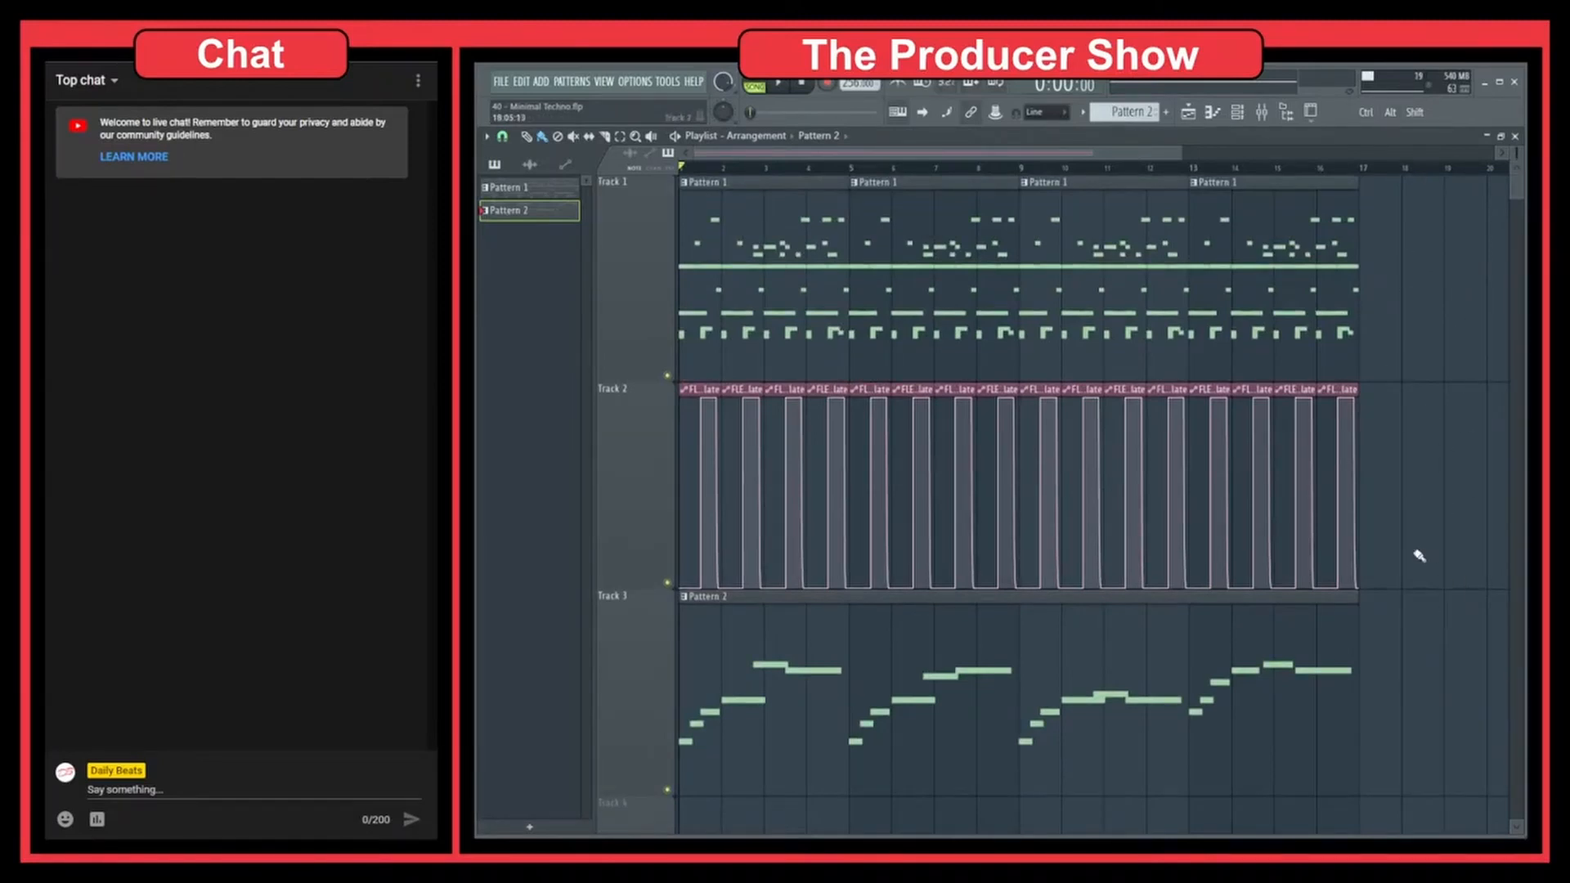
{"action": "scroll", "coordinate": [1384, 340], "scroll_direction": "down", "scroll_amount": 5, "text": "alt"}
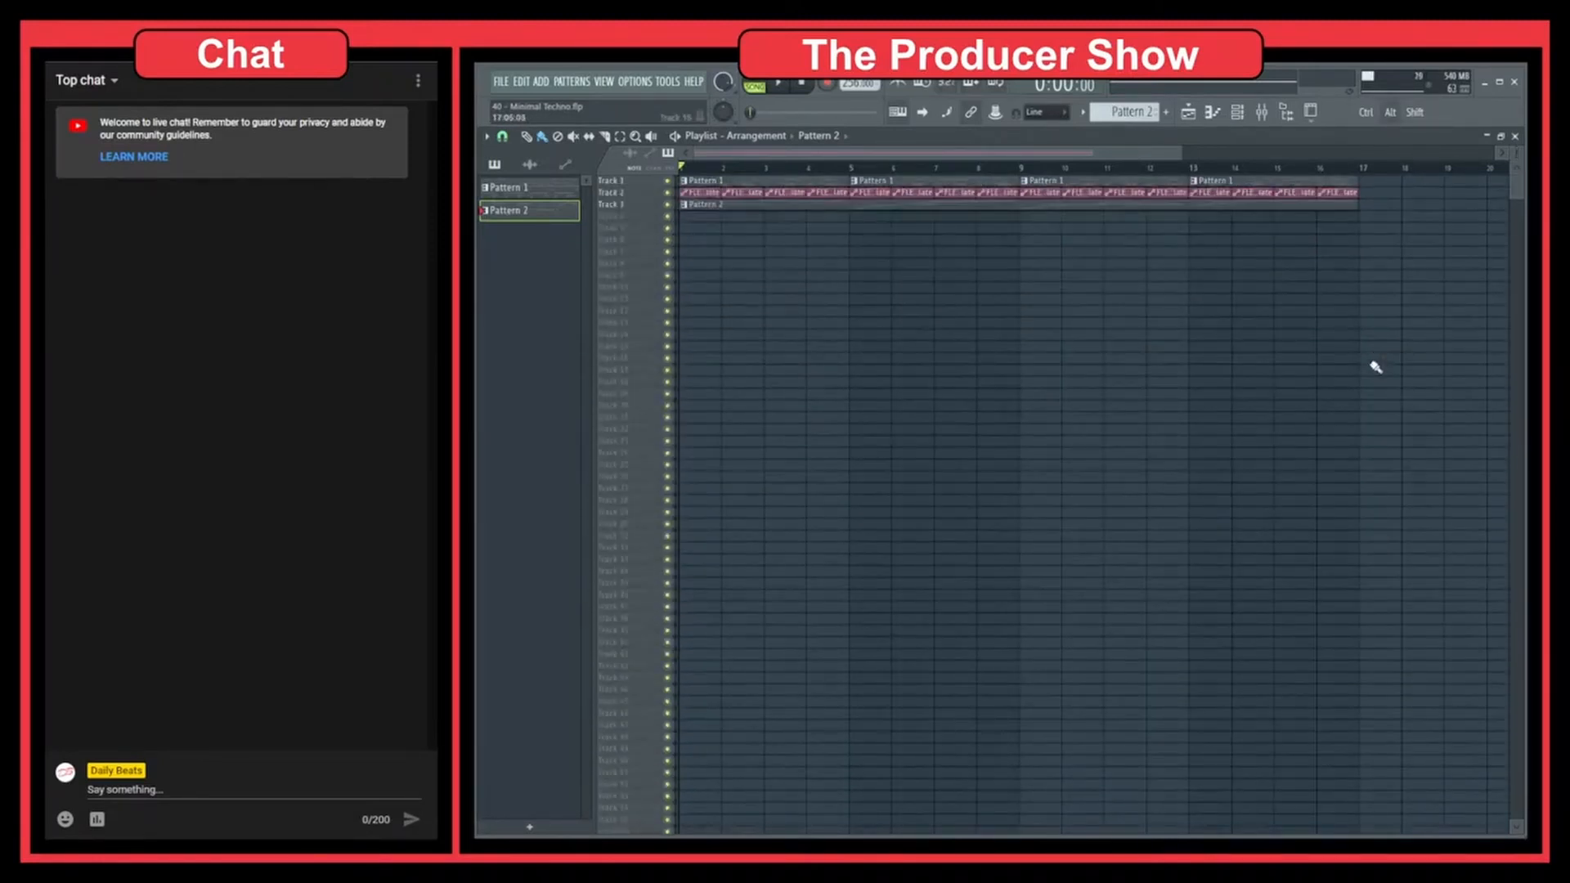
{"action": "scroll", "coordinate": [1315, 221], "scroll_direction": "up", "scroll_amount": 6}
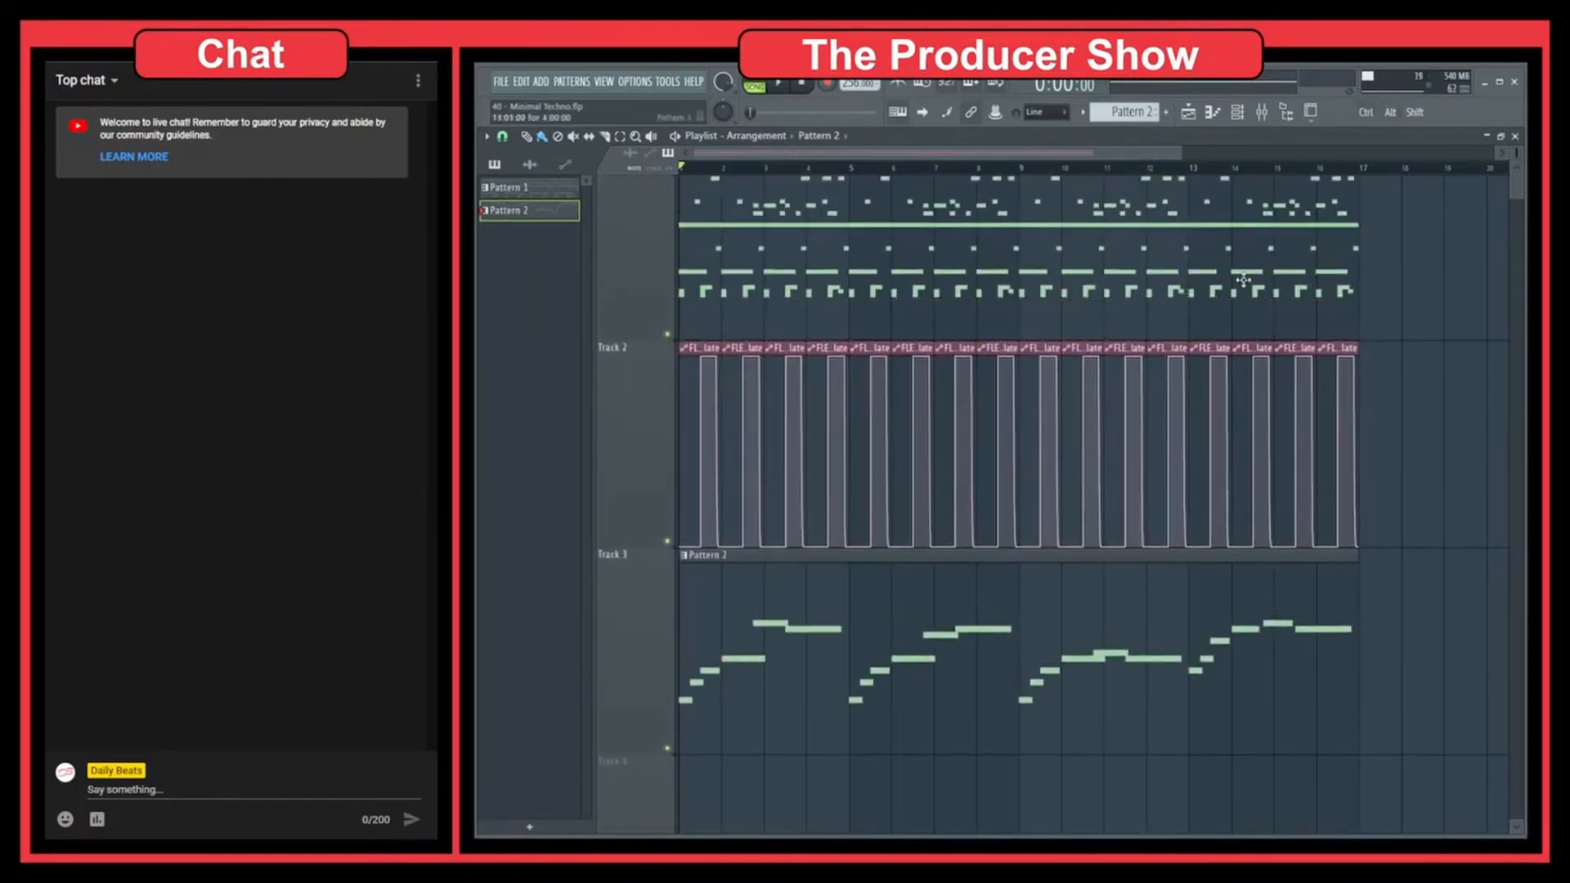
Examine the curved drops in Track 2's FLEX - Modulate clips near bars 13 and 5 in close-up
{"action": "scroll", "coordinate": [1221, 300], "scroll_direction": "up", "scroll_amount": 8}
{"action": "scroll", "coordinate": [1220, 300], "scroll_direction": "up", "scroll_amount": 3}
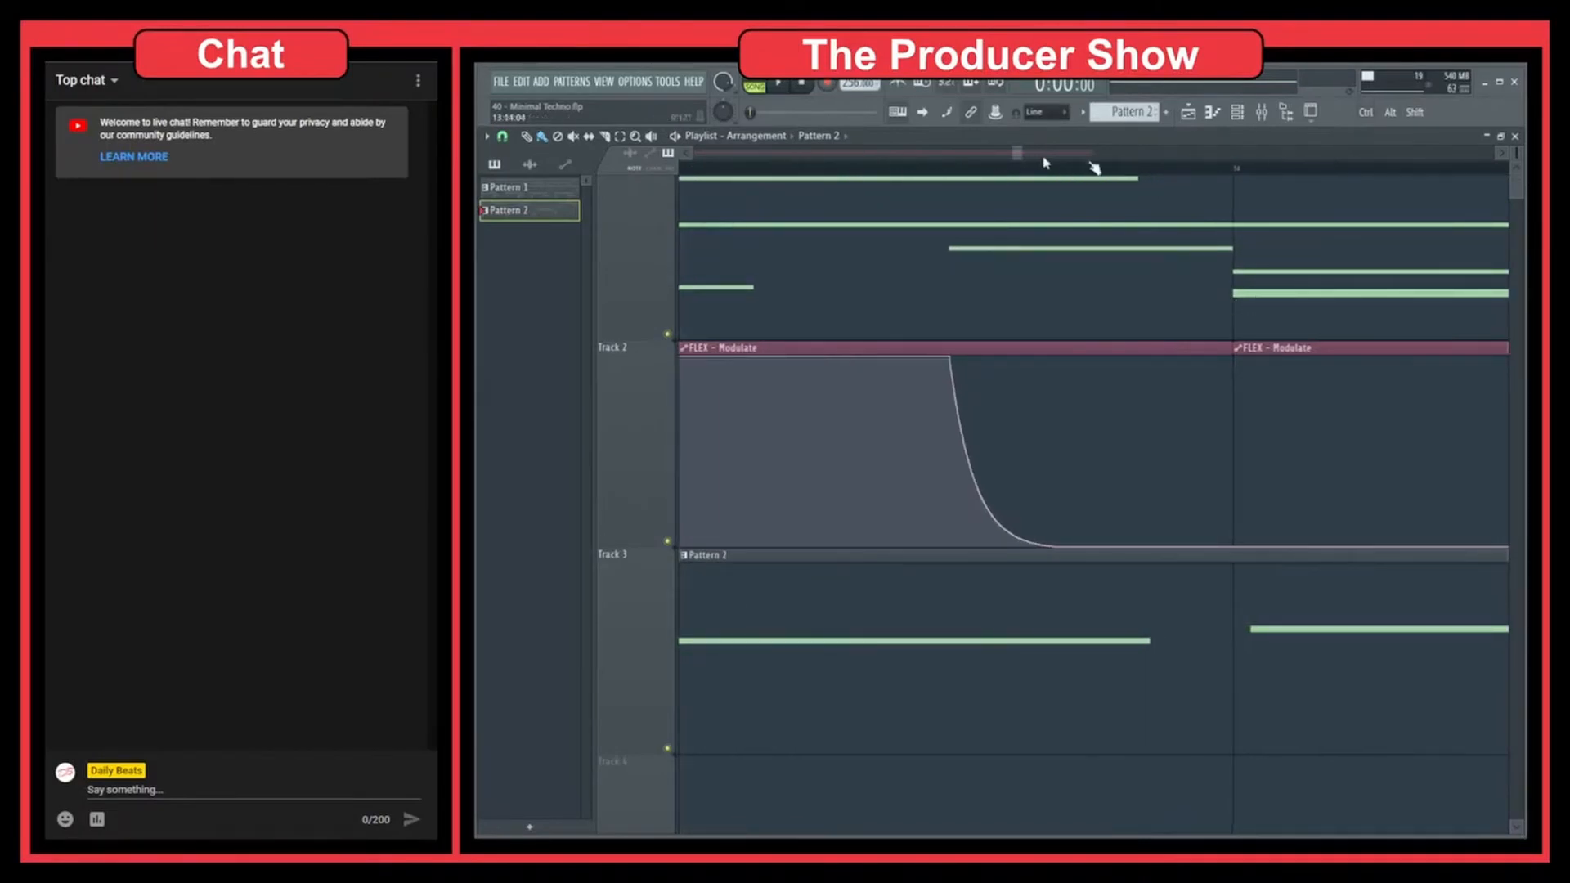
{"action": "right_click", "coordinate": [1129, 303], "text": "ctrl"}
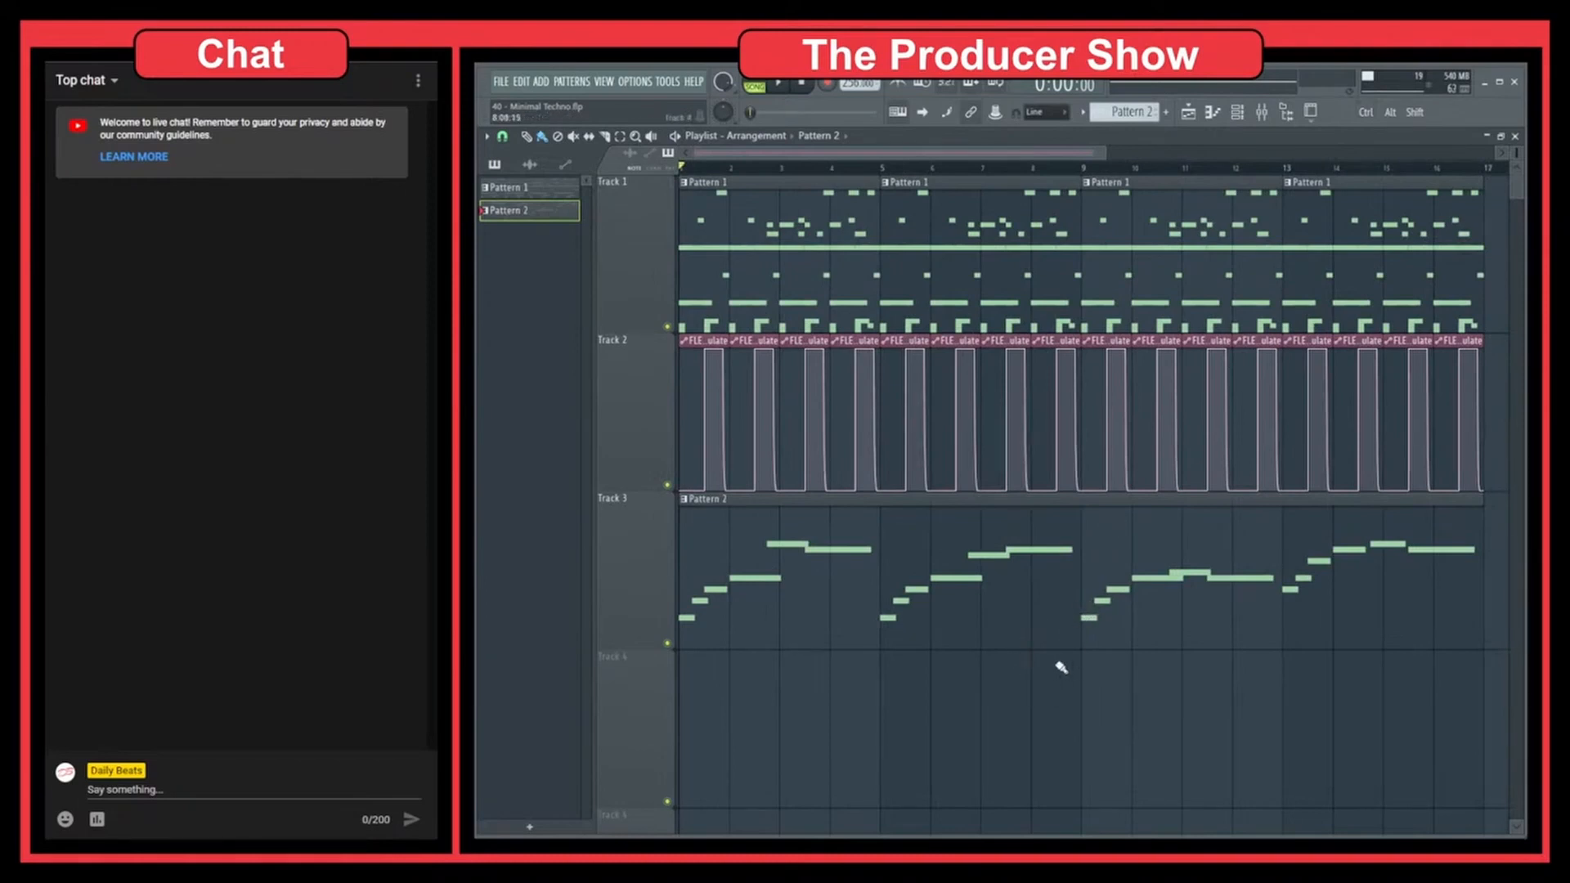
{"action": "left_click_drag", "start_coordinate": [916, 540], "coordinate": [941, 601]}
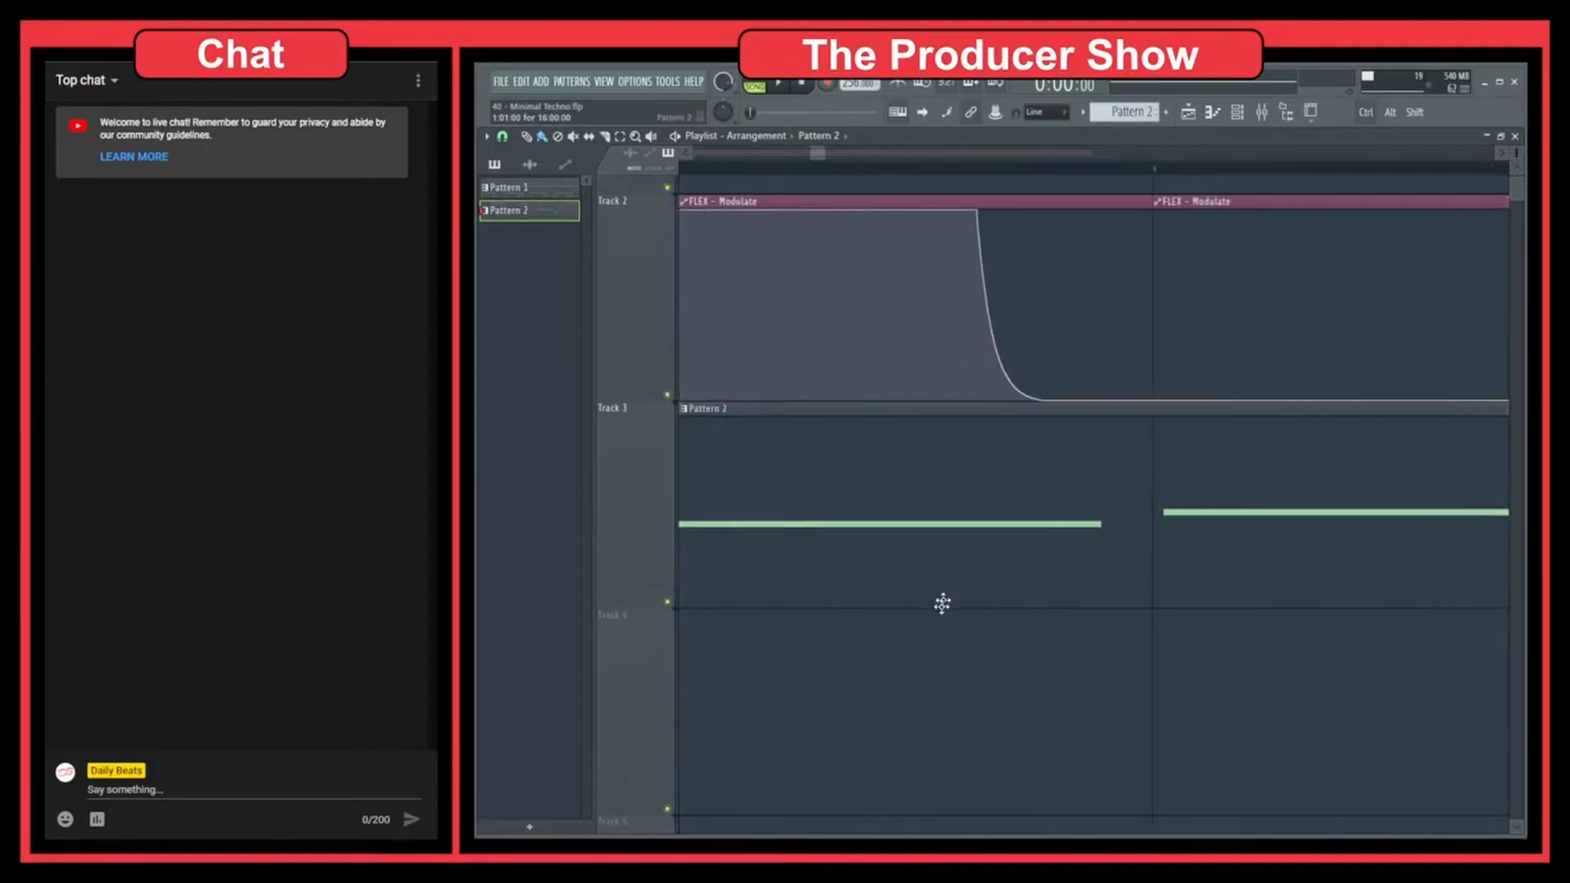
{"action": "right_click", "coordinate": [943, 669]}
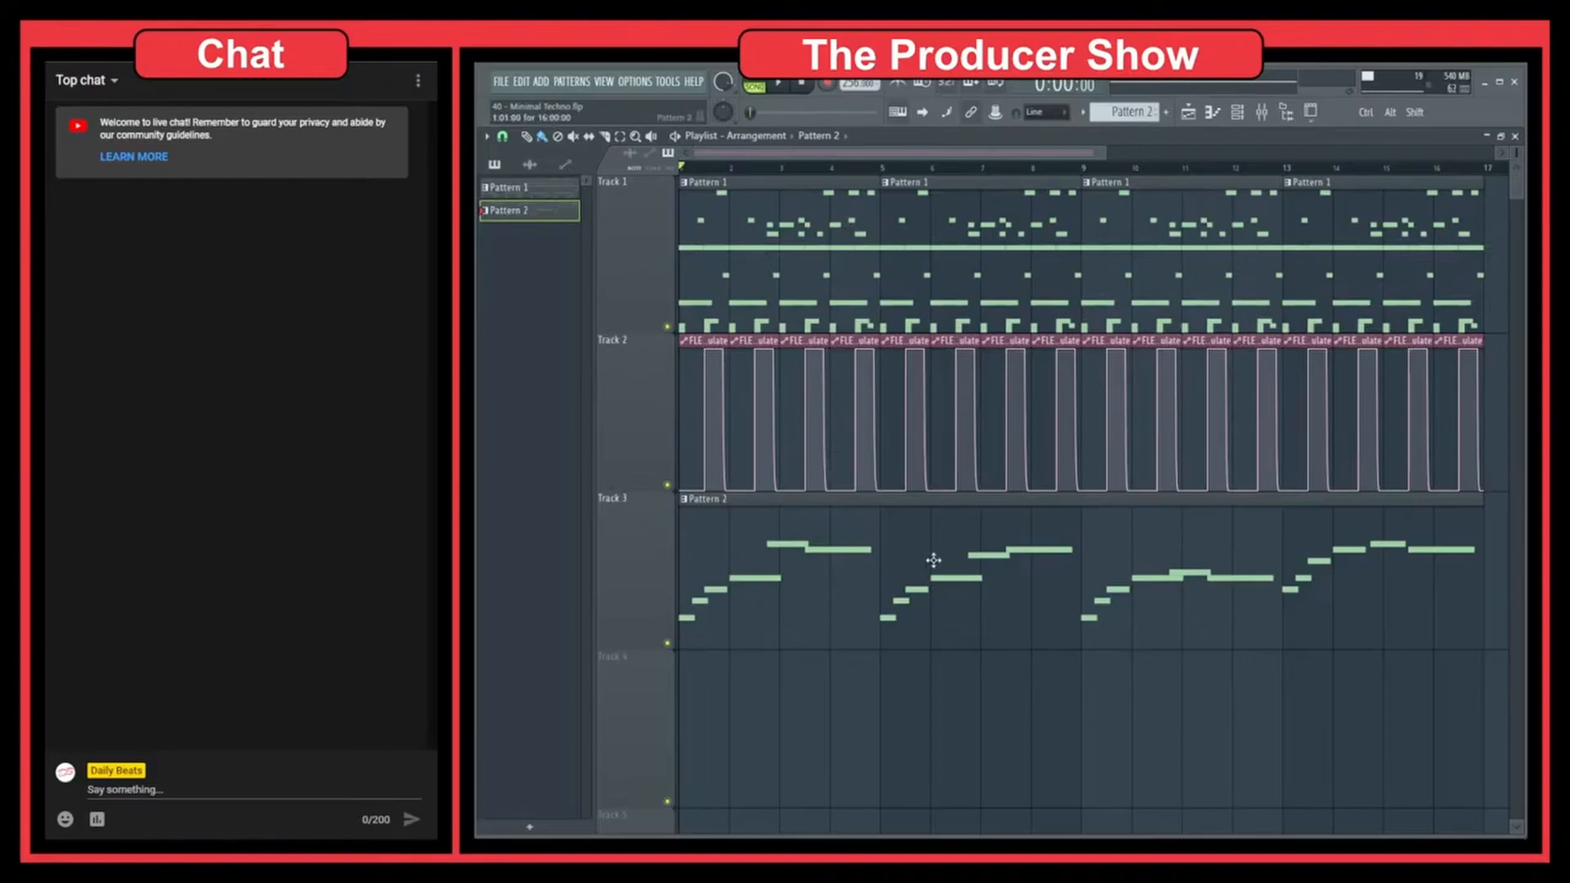
Examine the arrangement at different timeline magnifications, from a wide view past bar 17 to a closer view of bars 1 to 8
{"action": "left_click_drag", "start_coordinate": [1105, 154], "coordinate": [1156, 156]}
{"action": "scroll", "coordinate": [877, 568], "scroll_direction": "down", "scroll_amount": 3}
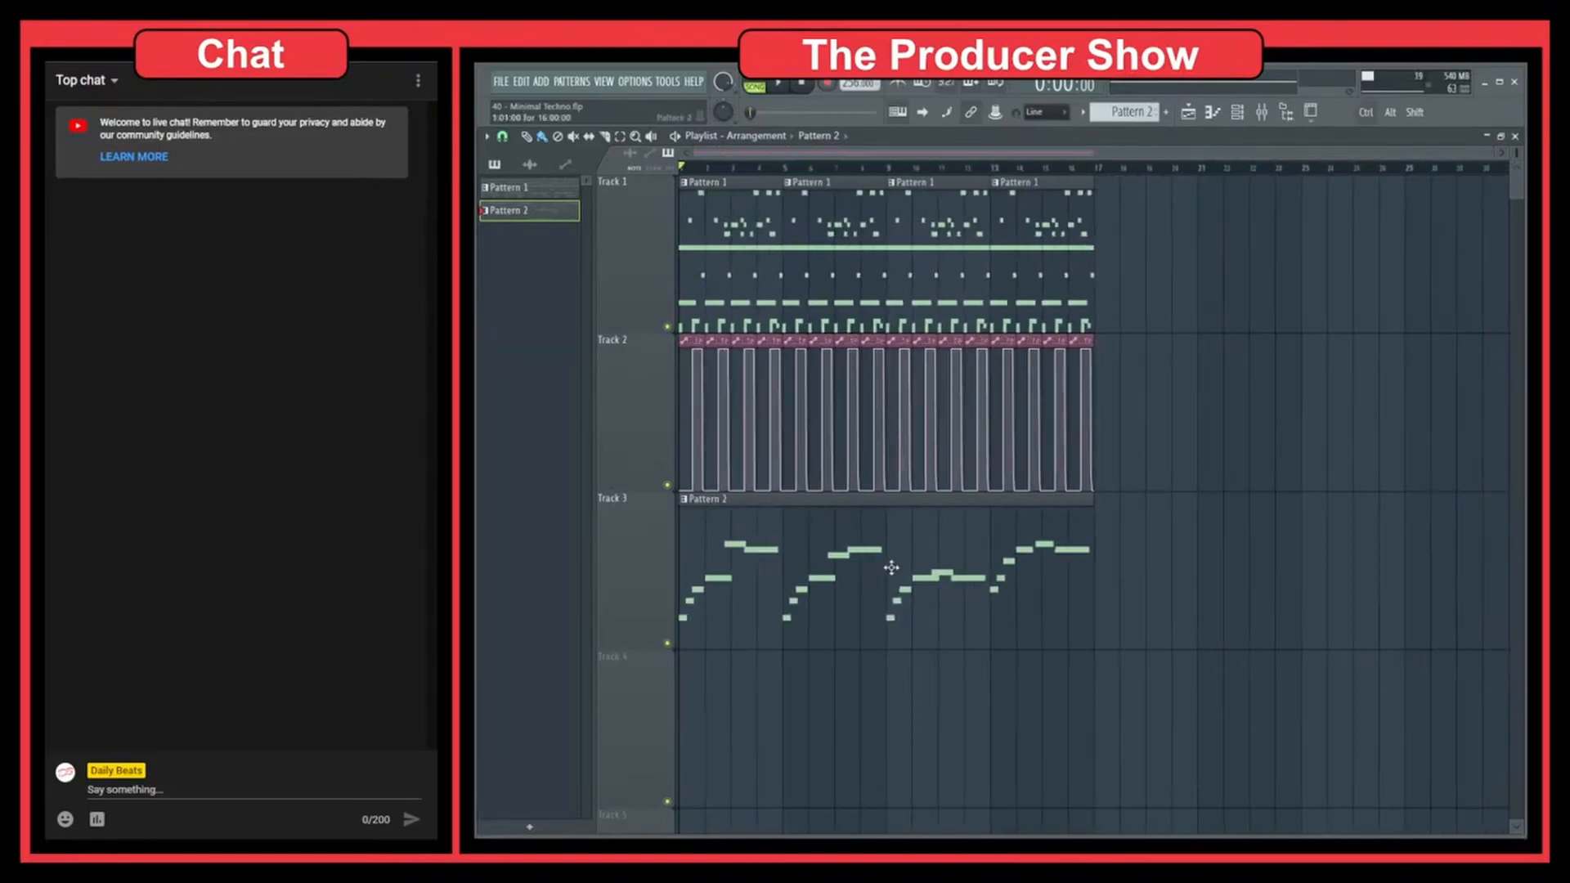
{"action": "scroll", "coordinate": [859, 569], "scroll_direction": "up", "scroll_amount": 4}
{"action": "left_click_drag", "start_coordinate": [859, 570], "coordinate": [1323, 597]}
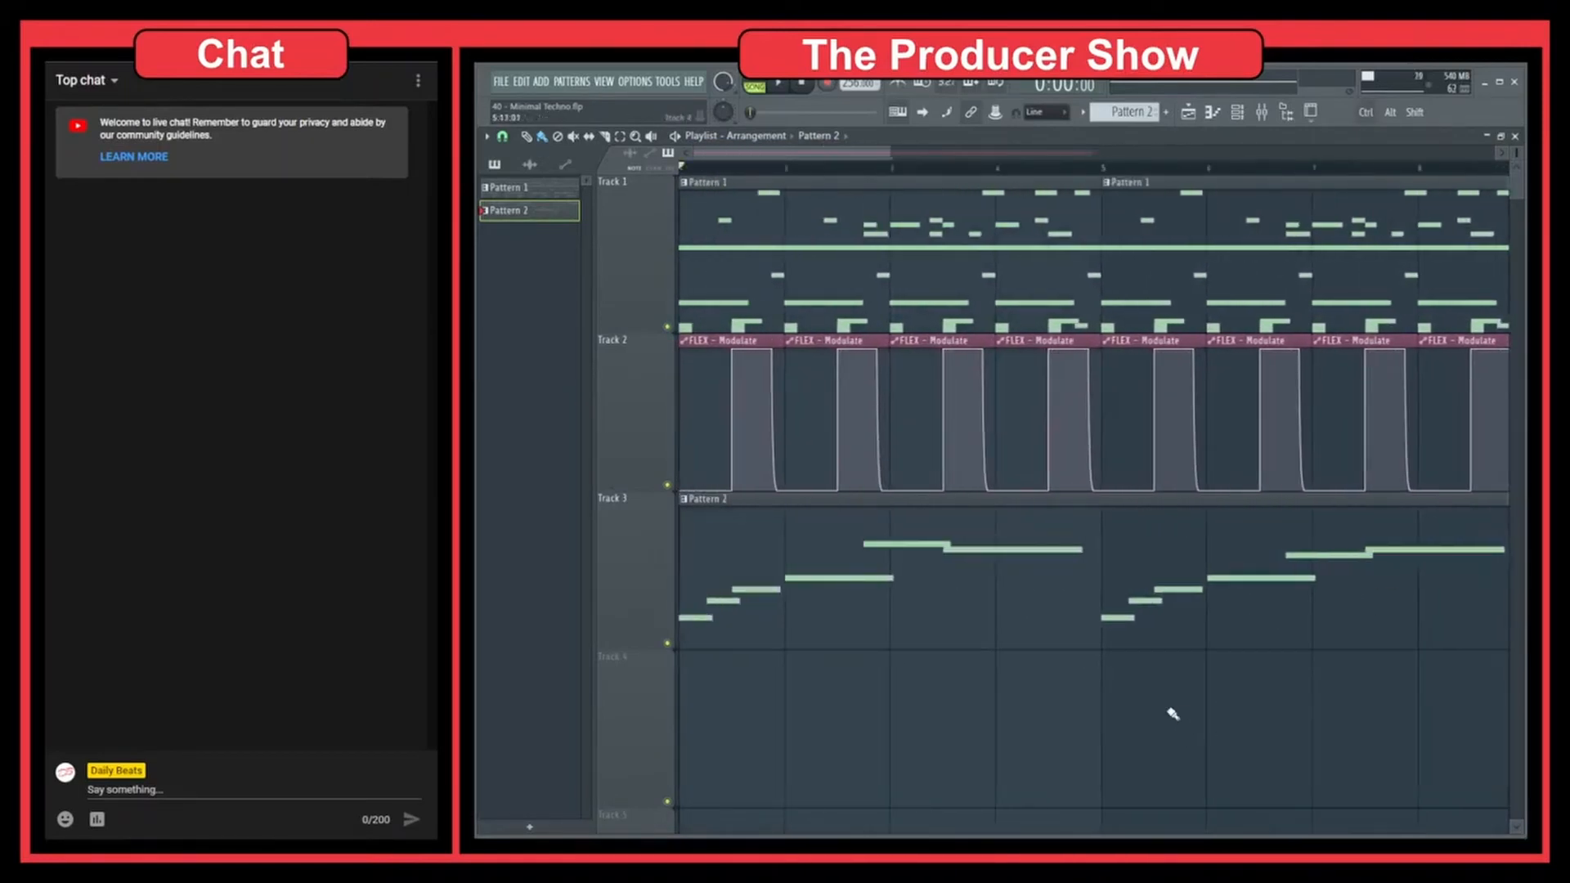
{"action": "scroll", "coordinate": [1173, 713], "scroll_direction": "down", "scroll_amount": 3}
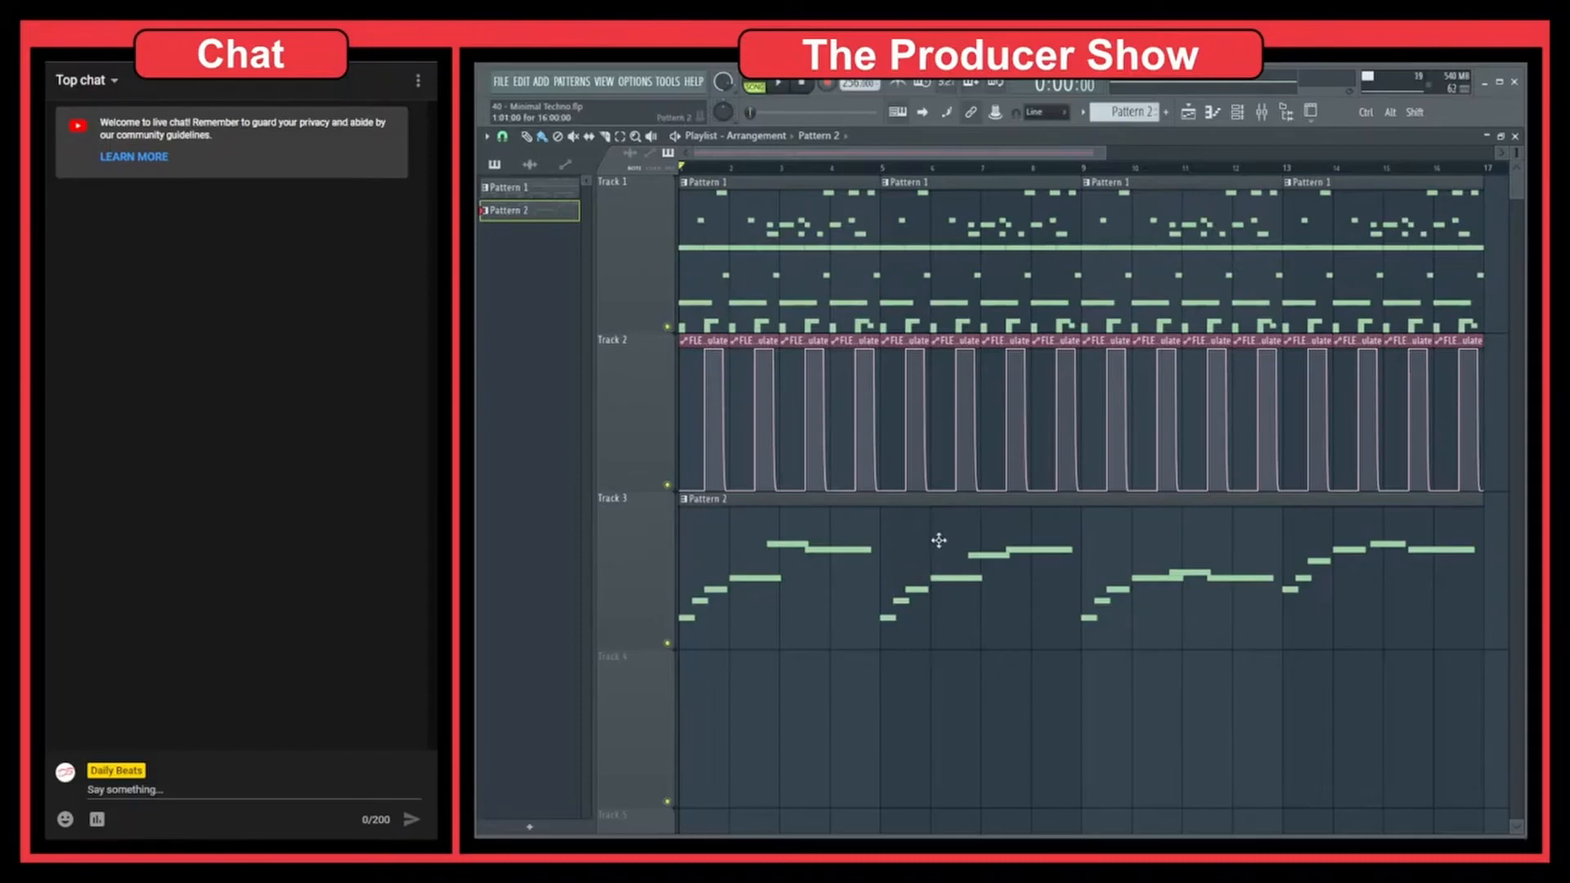
{"action": "left_click_drag", "start_coordinate": [938, 540], "coordinate": [937, 540]}
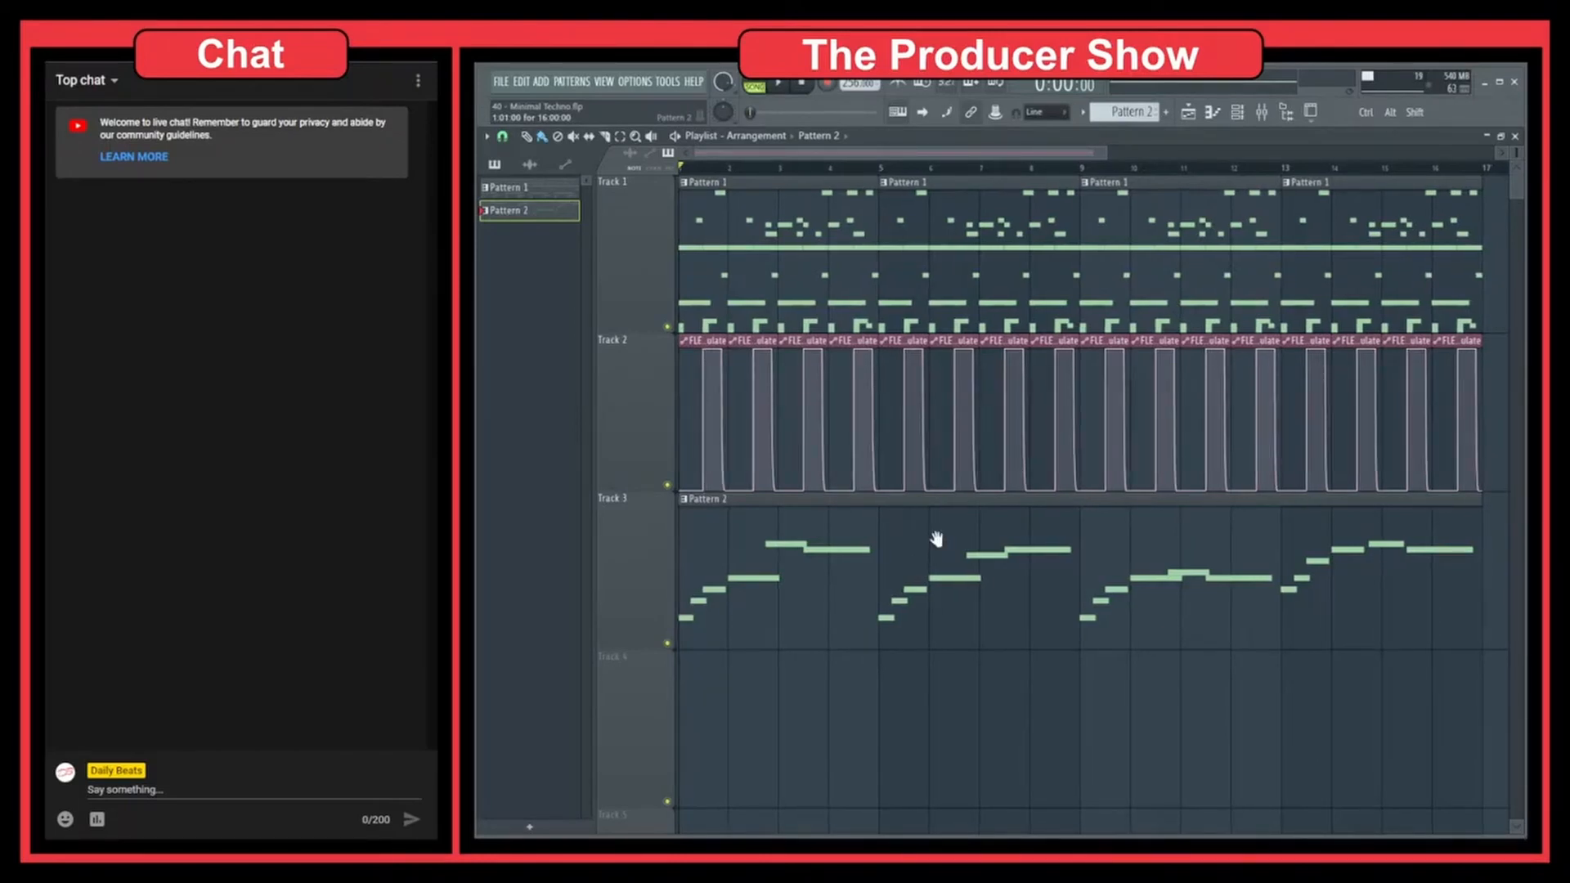
{"action": "left_click_drag", "start_coordinate": [936, 540], "coordinate": [1097, 590]}
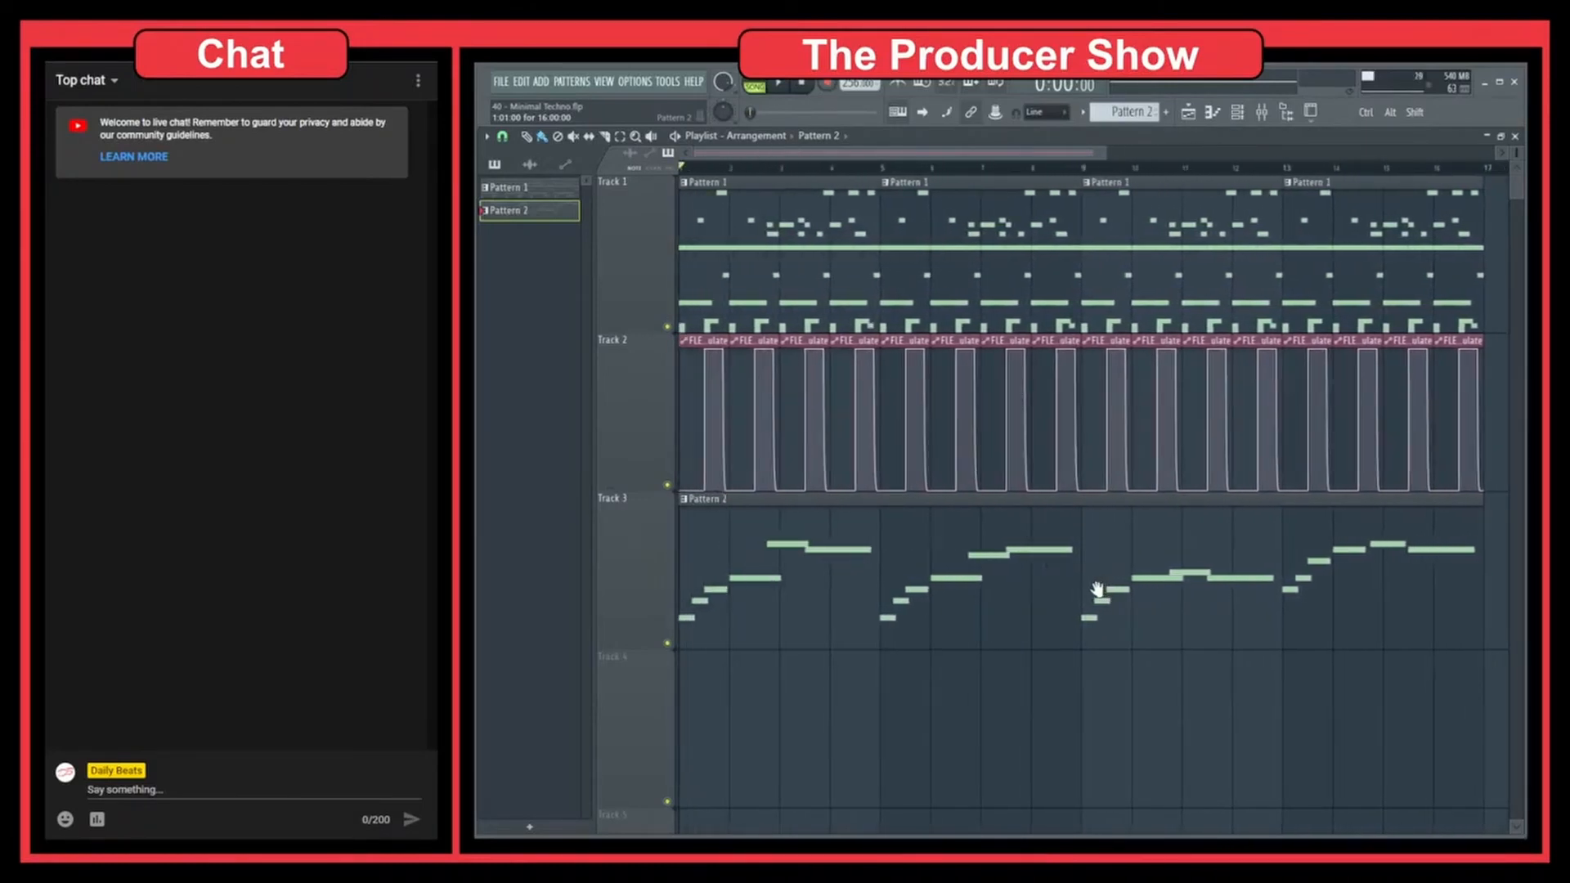
Mute the Pattern 2 clip in Track 3 with the Mute tool
{"action": "right_click", "coordinate": [1098, 591]}
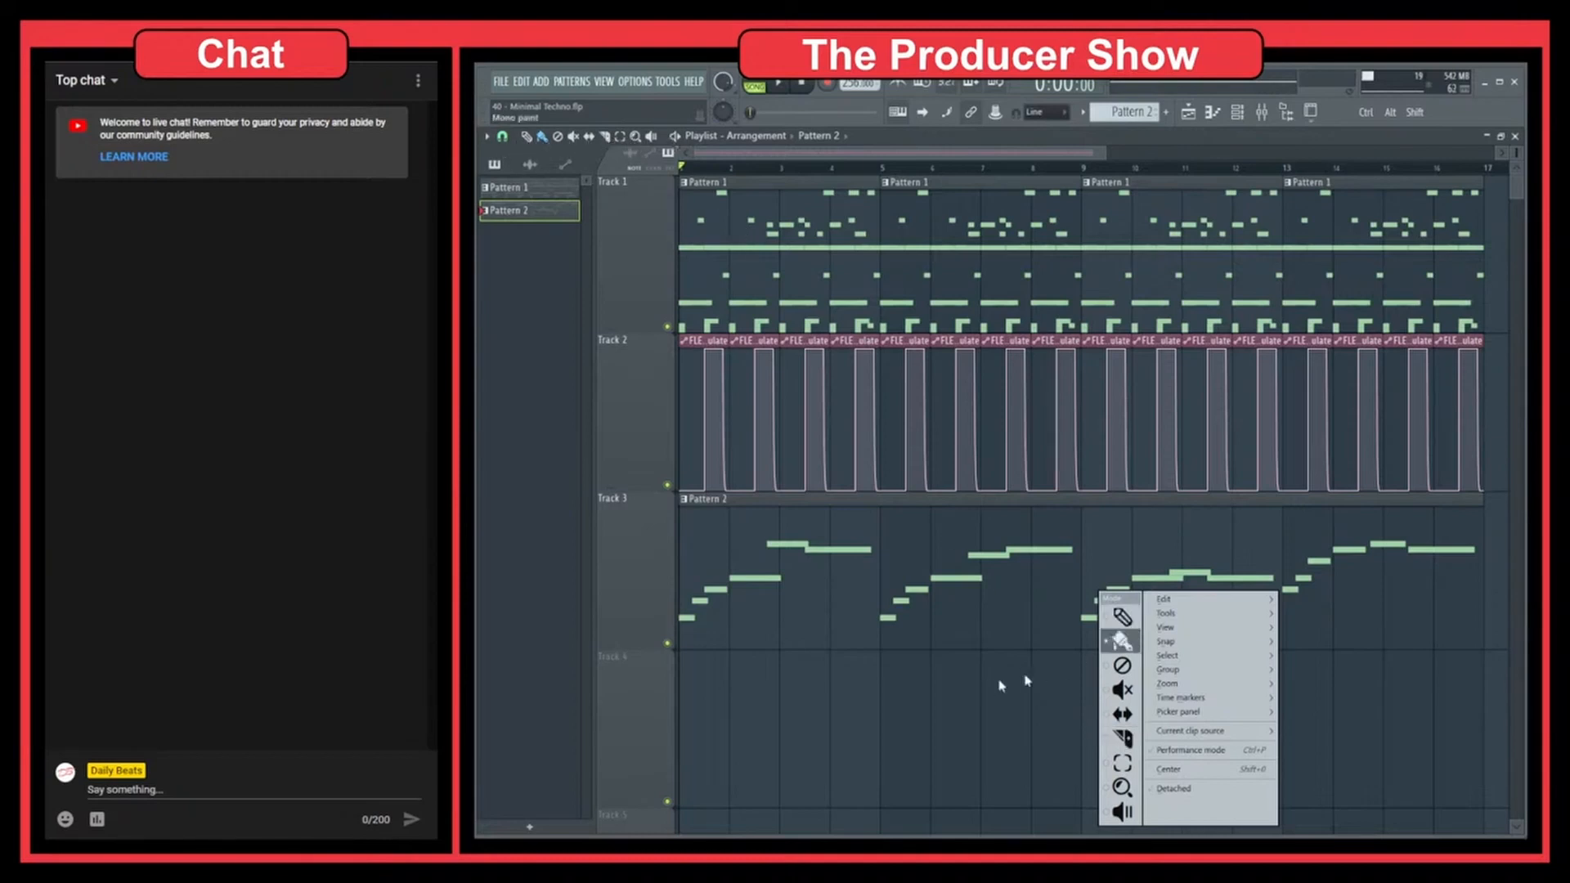
{"action": "right_click", "coordinate": [934, 685]}
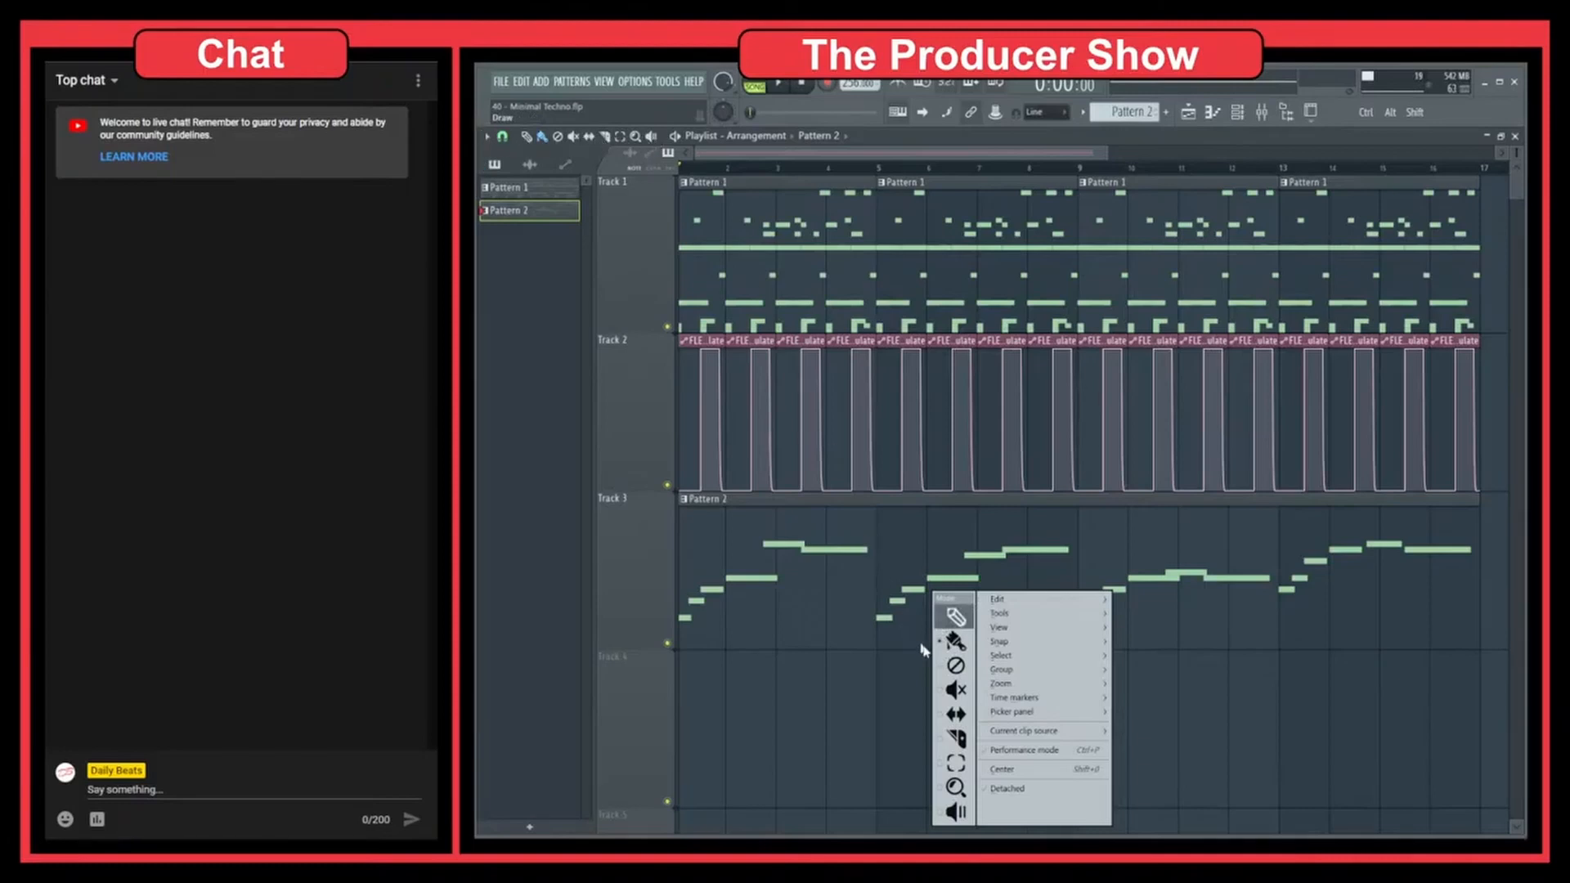
{"action": "left_click", "coordinate": [968, 699]}
{"action": "left_click", "coordinate": [954, 581]}
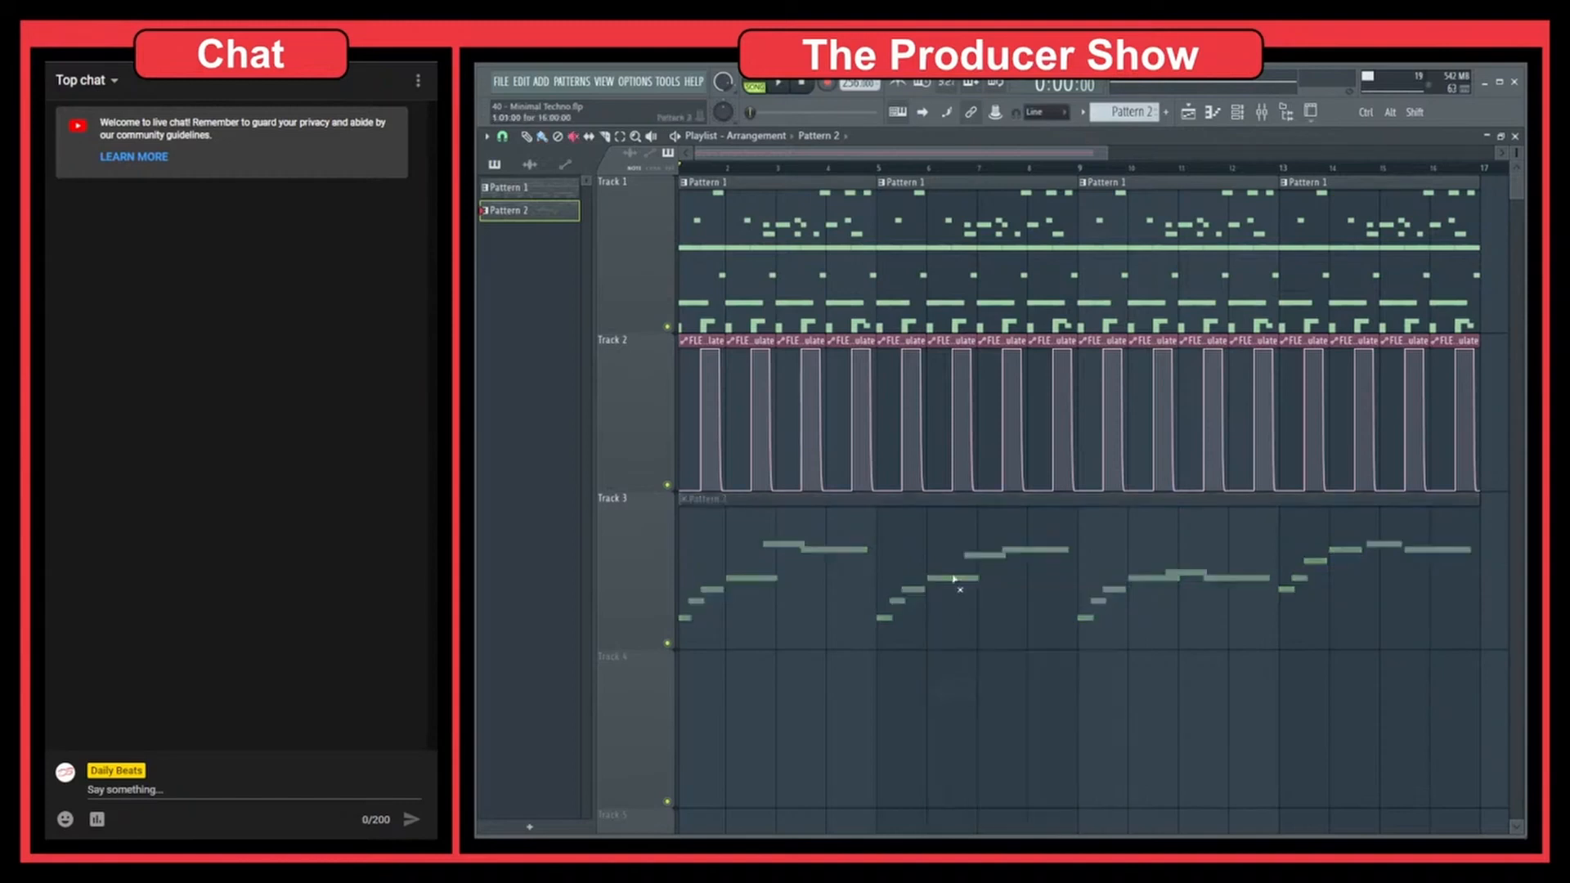
Switch to the Draw tool, and unmute the Pattern 2 clip in Track 3 with the Mute tool
{"action": "middle_click", "coordinate": [945, 707]}
{"action": "left_click", "coordinate": [967, 618]}
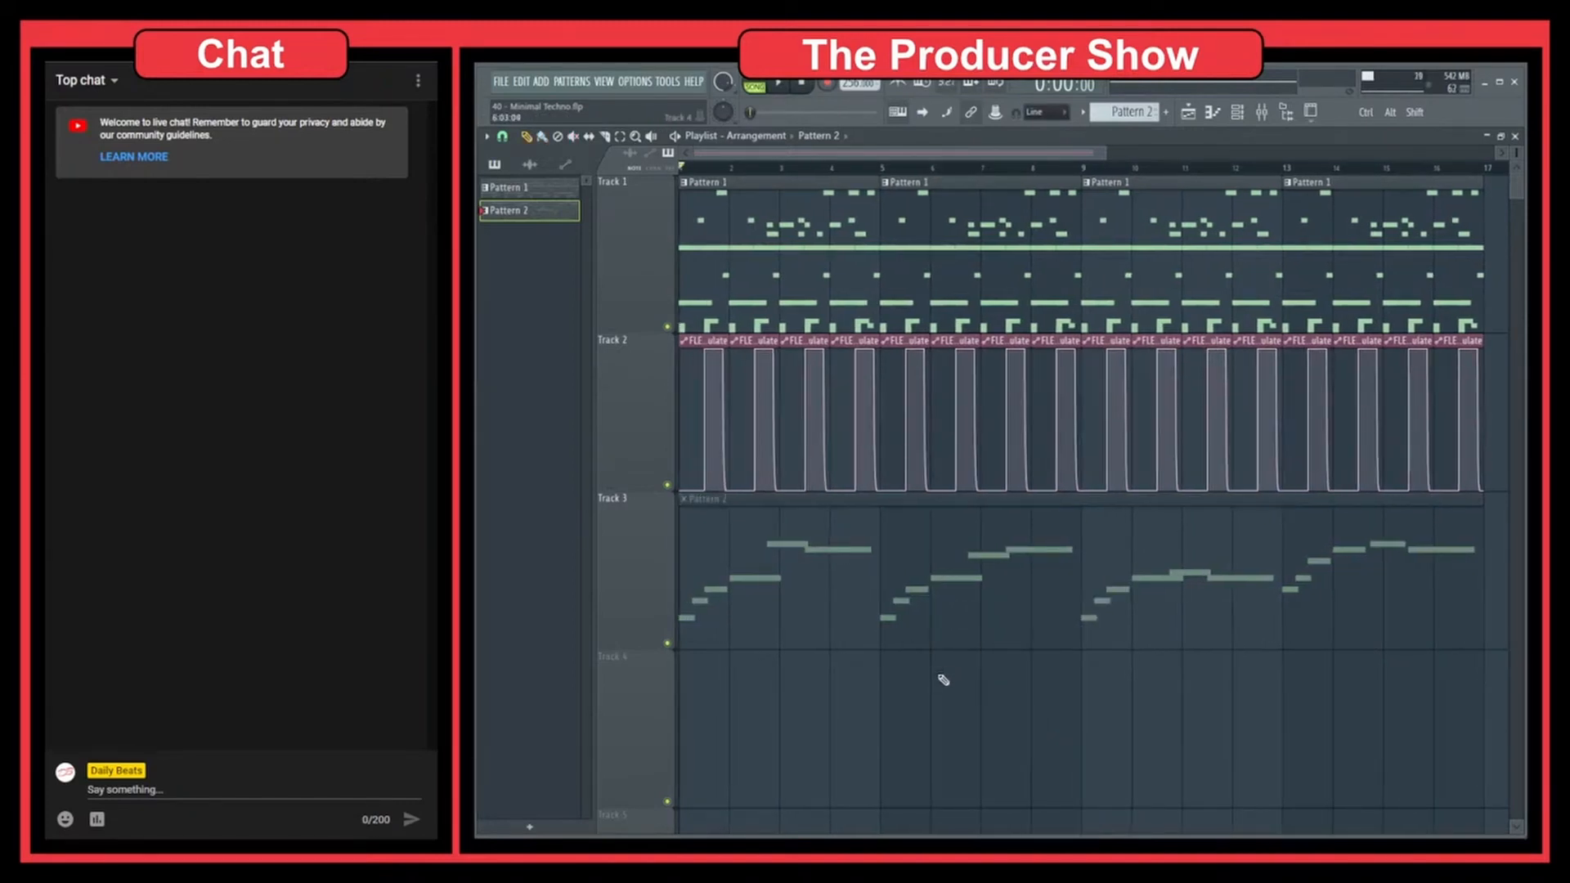
{"action": "left_click", "coordinate": [583, 137]}
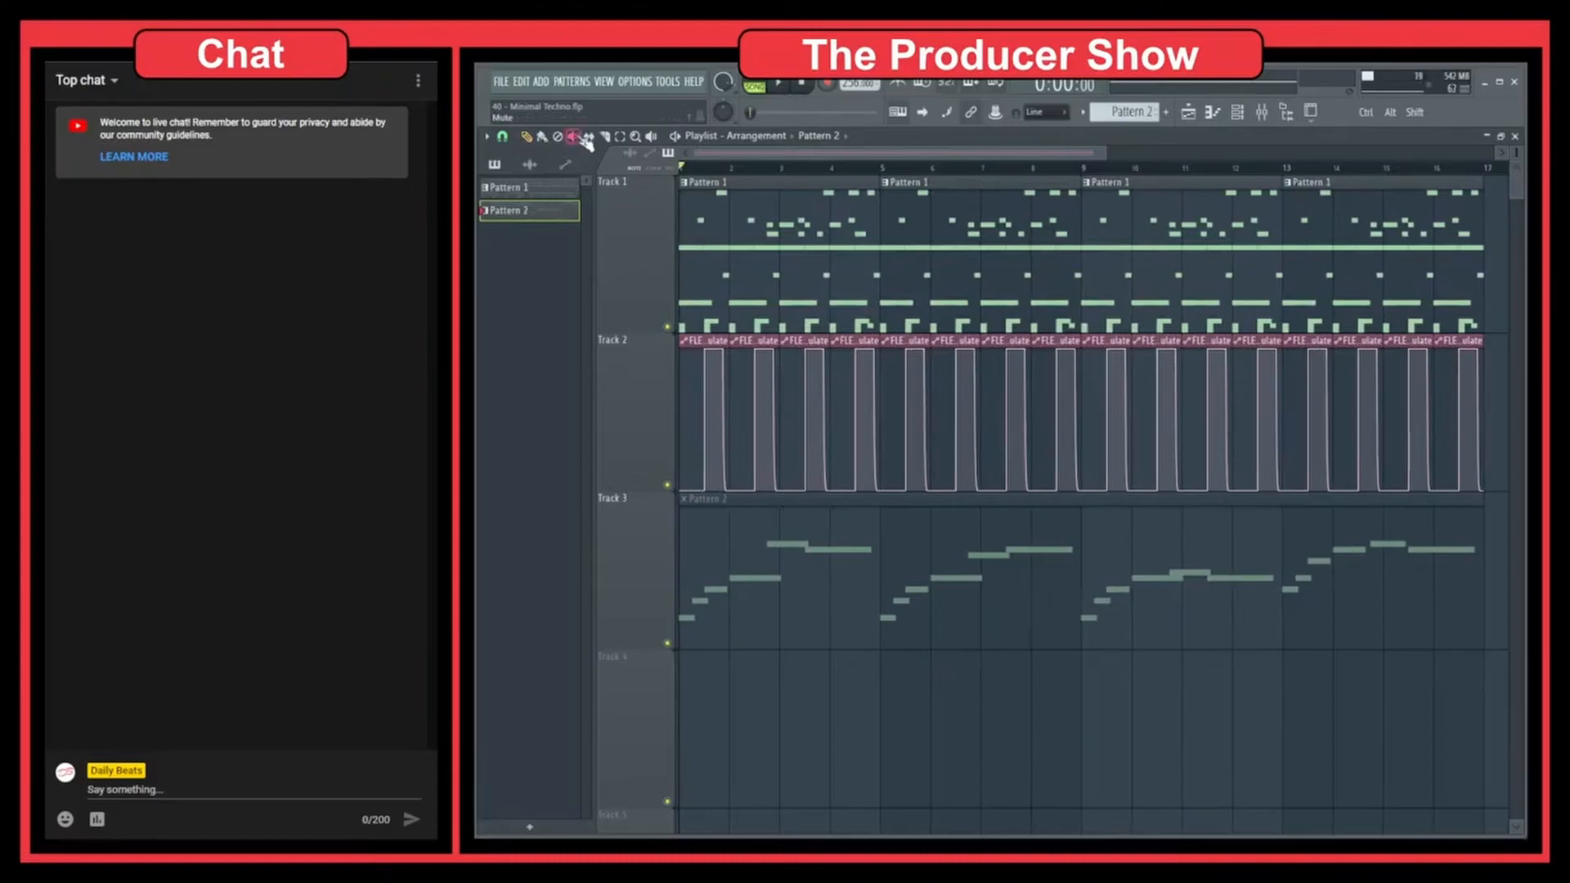
{"action": "left_click", "coordinate": [932, 595]}
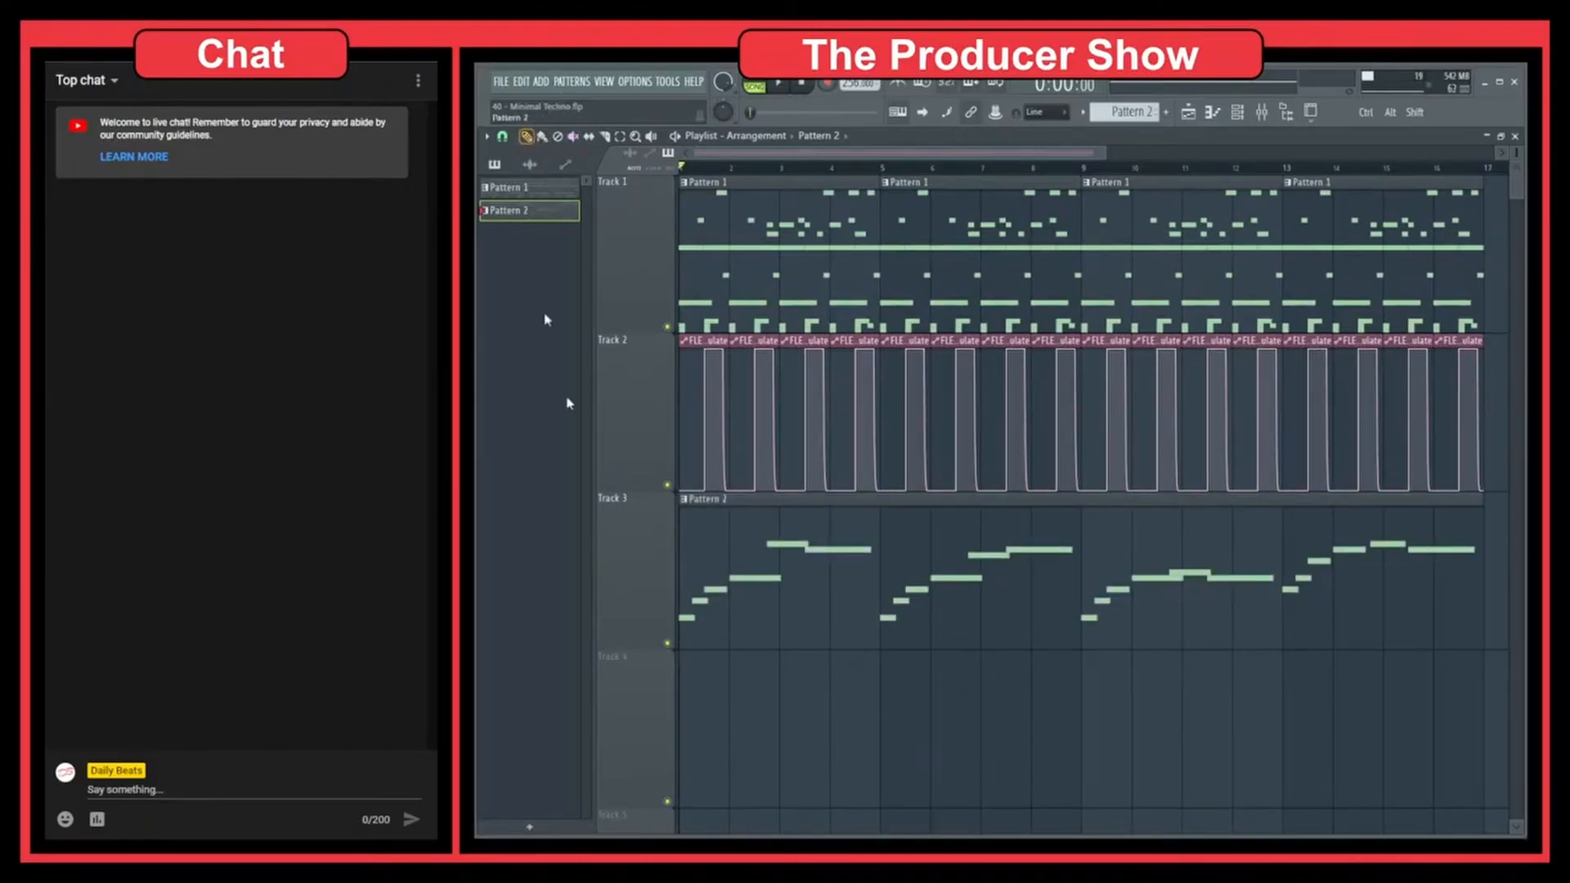
Mute the Pattern 2 clip in Track 3 again and switch back to the Draw tool
{"action": "right_click", "coordinate": [828, 527]}
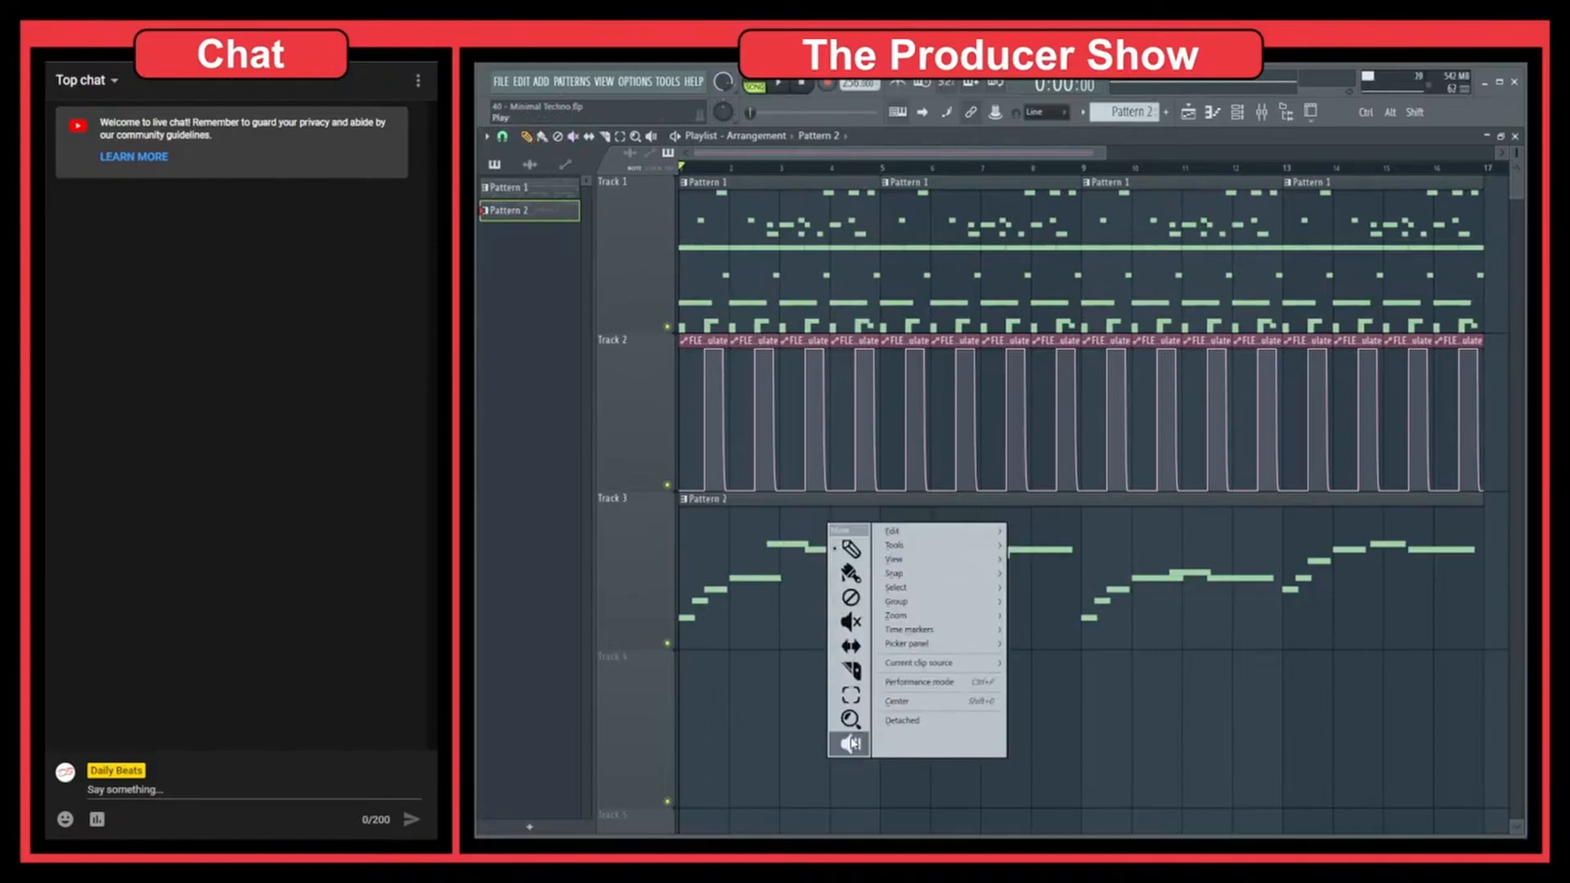
{"action": "left_click", "coordinate": [849, 626]}
{"action": "left_click", "coordinate": [849, 626]}
{"action": "right_click", "coordinate": [1051, 576]}
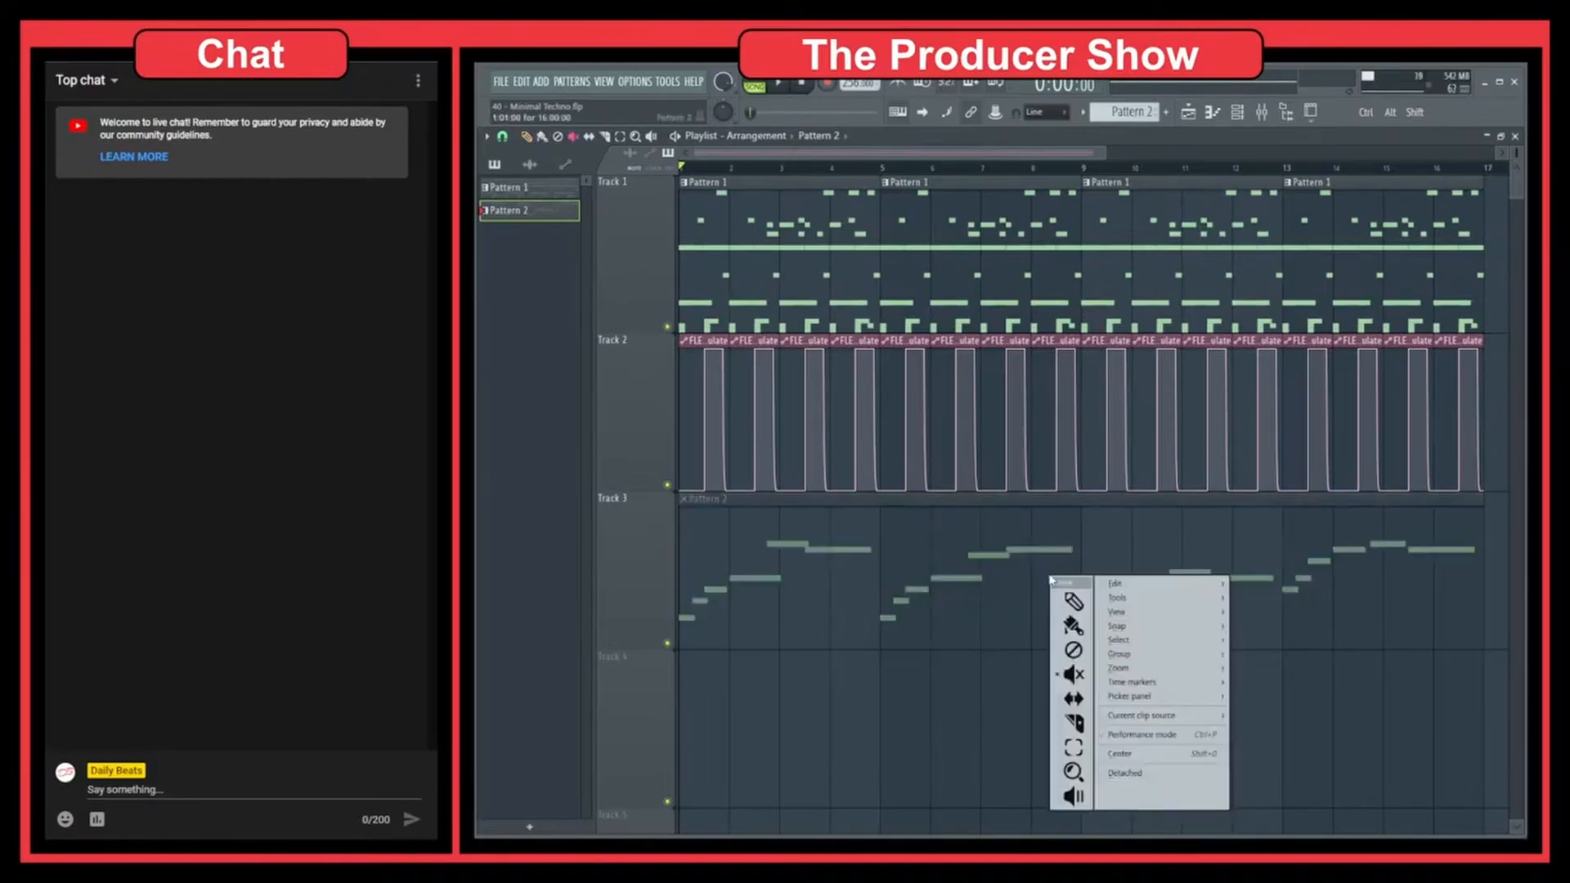
{"action": "left_click", "coordinate": [1073, 602]}
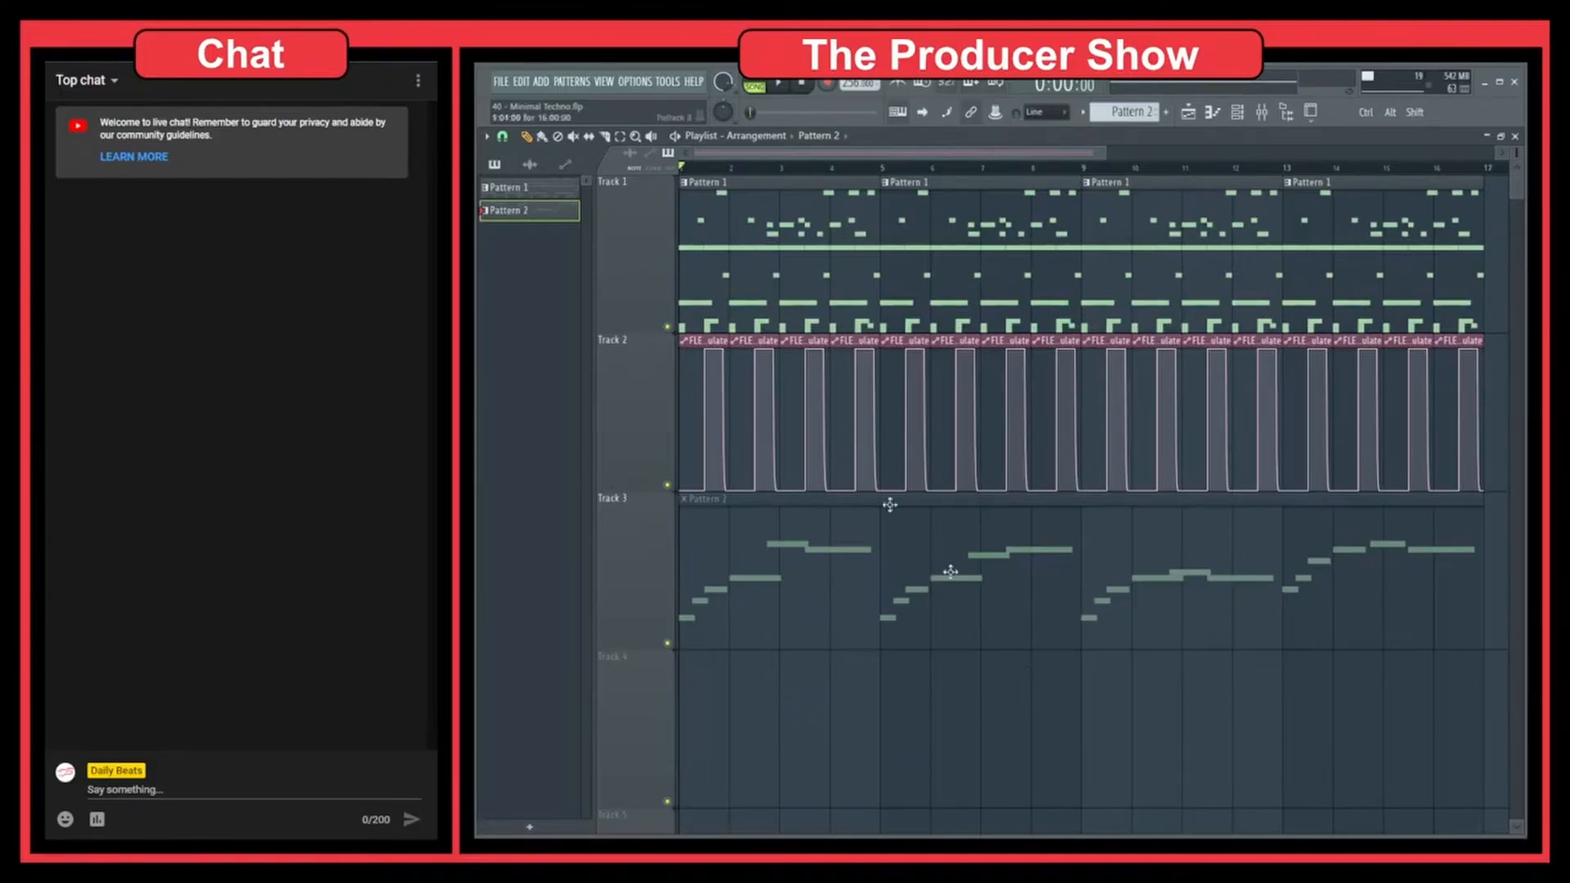
{"action": "left_click", "coordinate": [487, 137]}
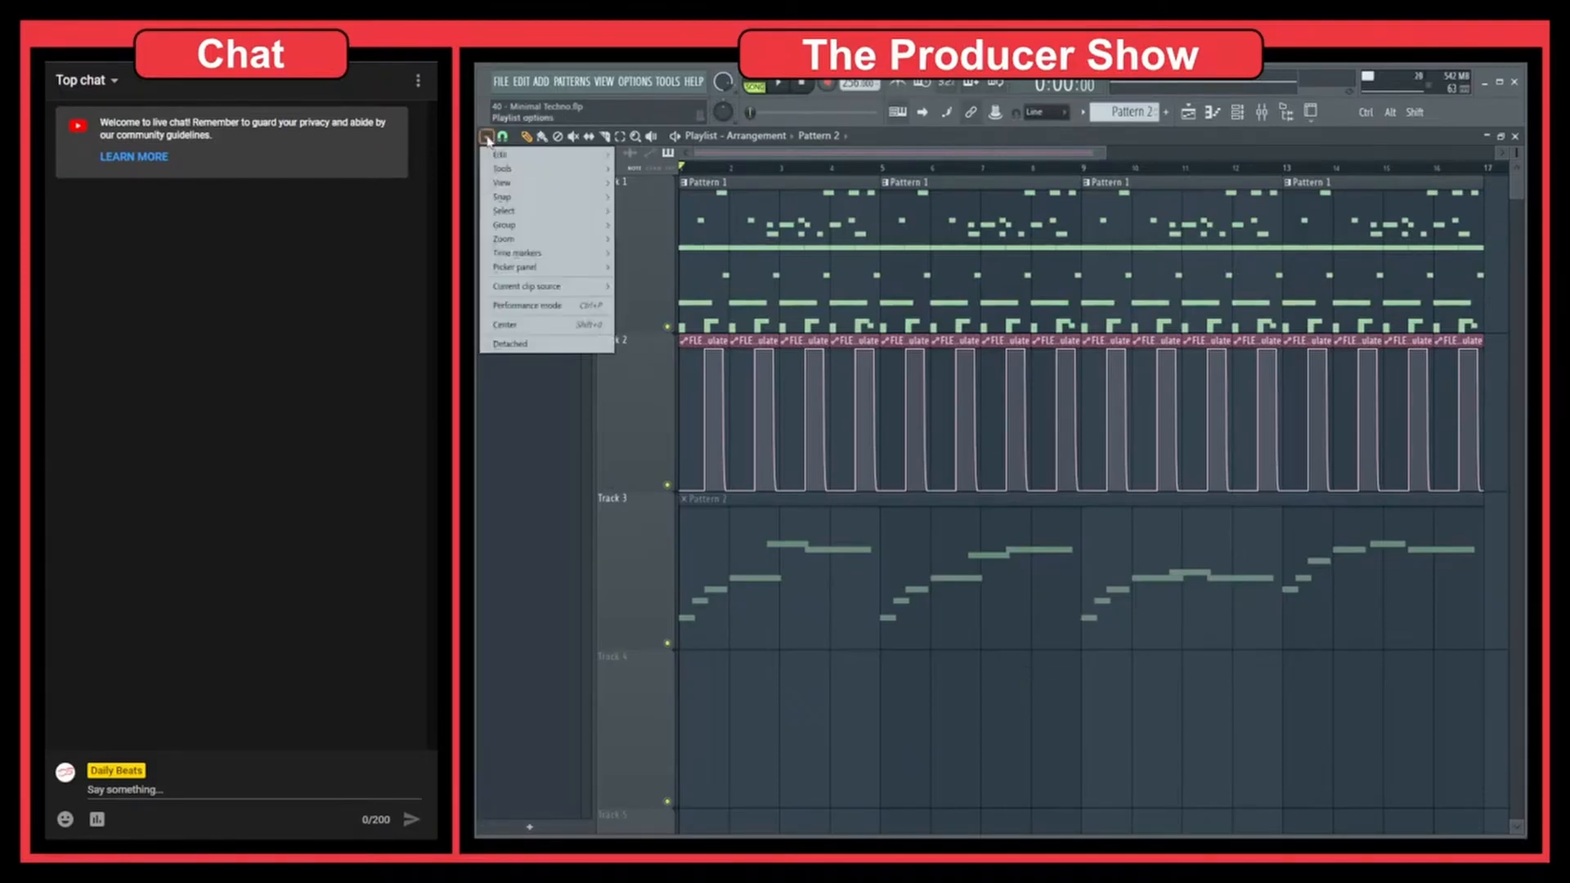
{"action": "mouse_move", "coordinate": [524, 189]}
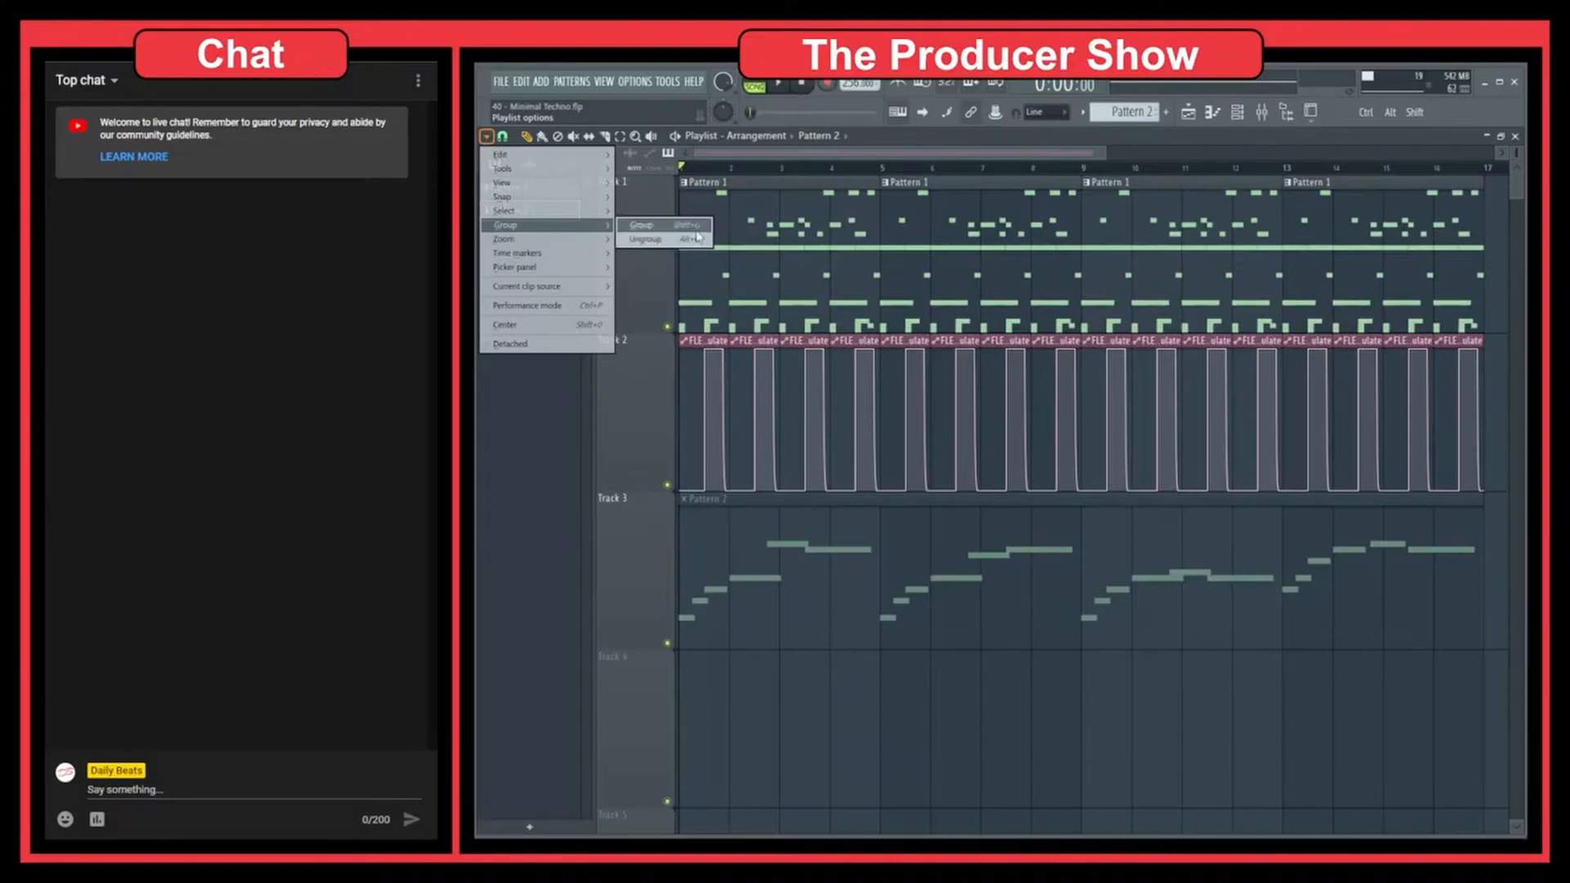
{"action": "mouse_move", "coordinate": [589, 242]}
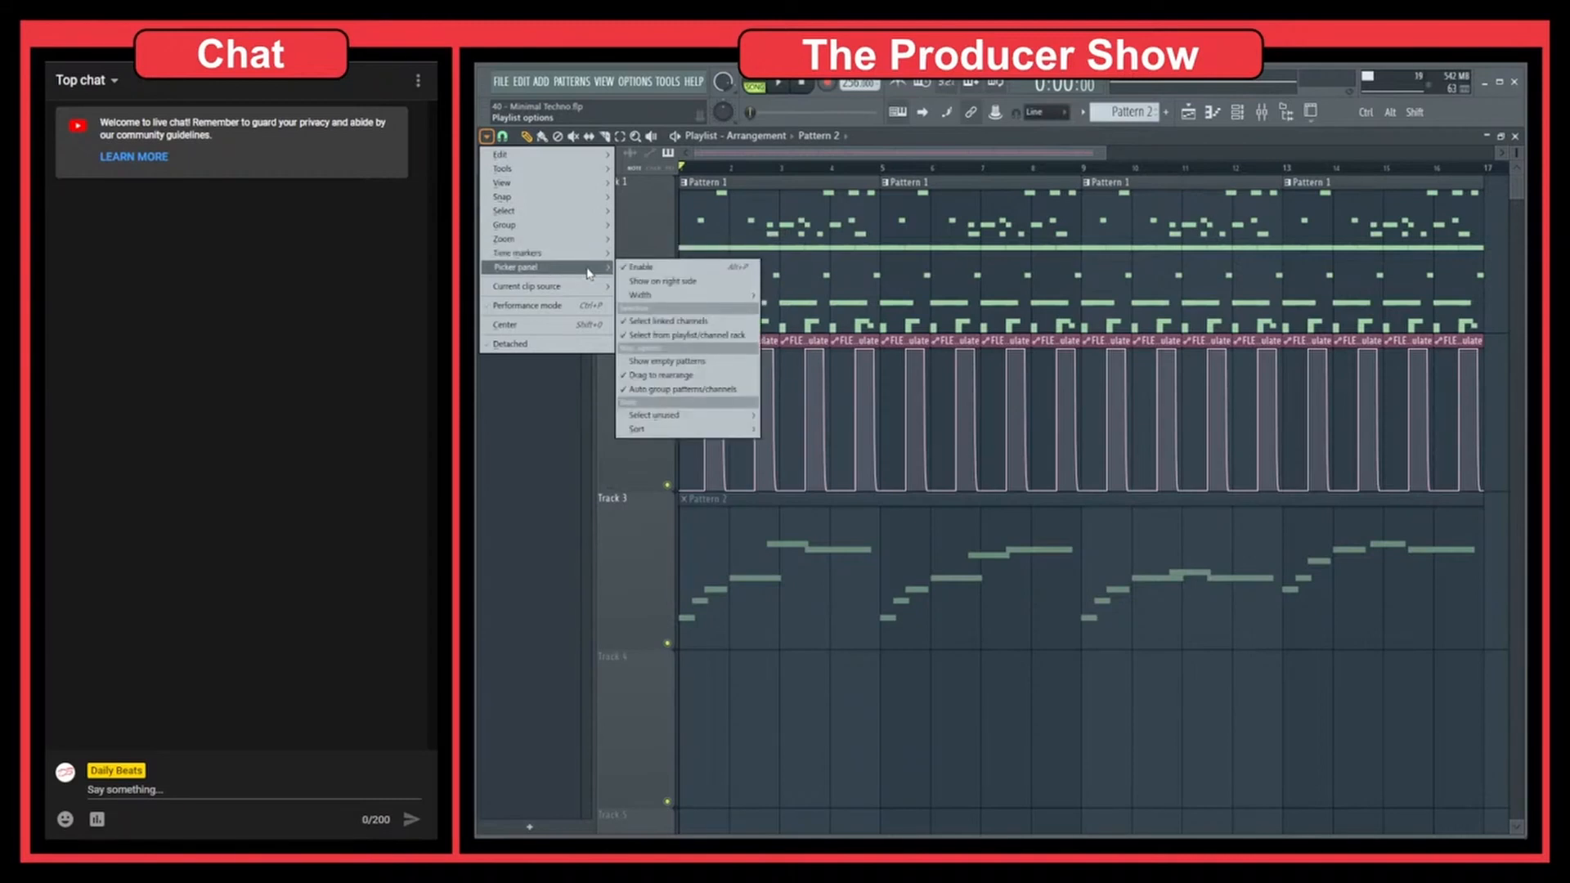
{"action": "left_click", "coordinate": [1084, 702]}
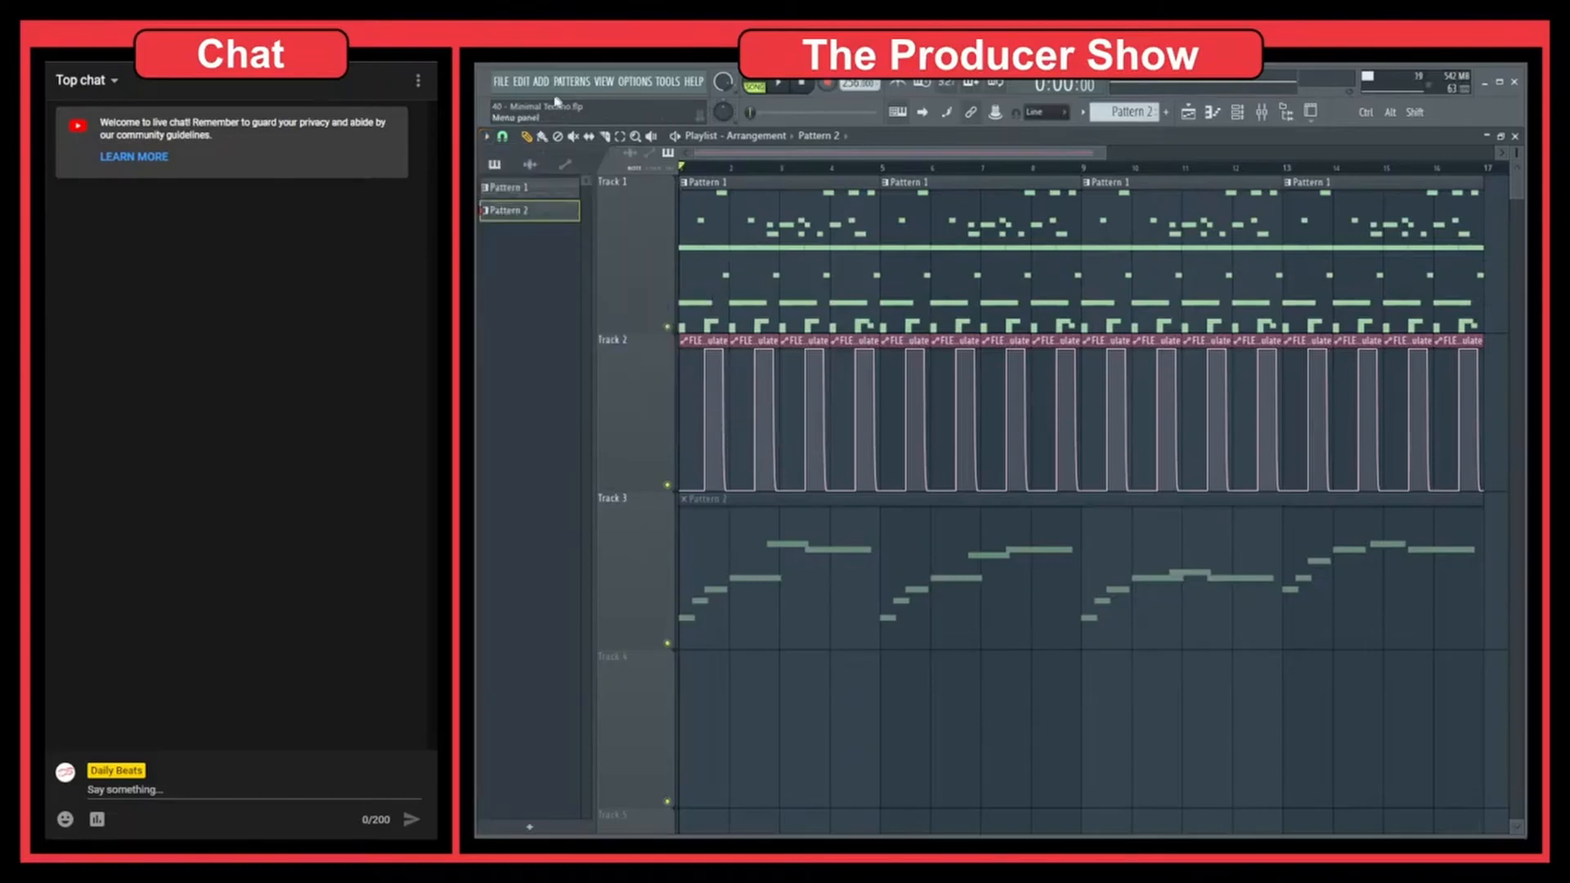